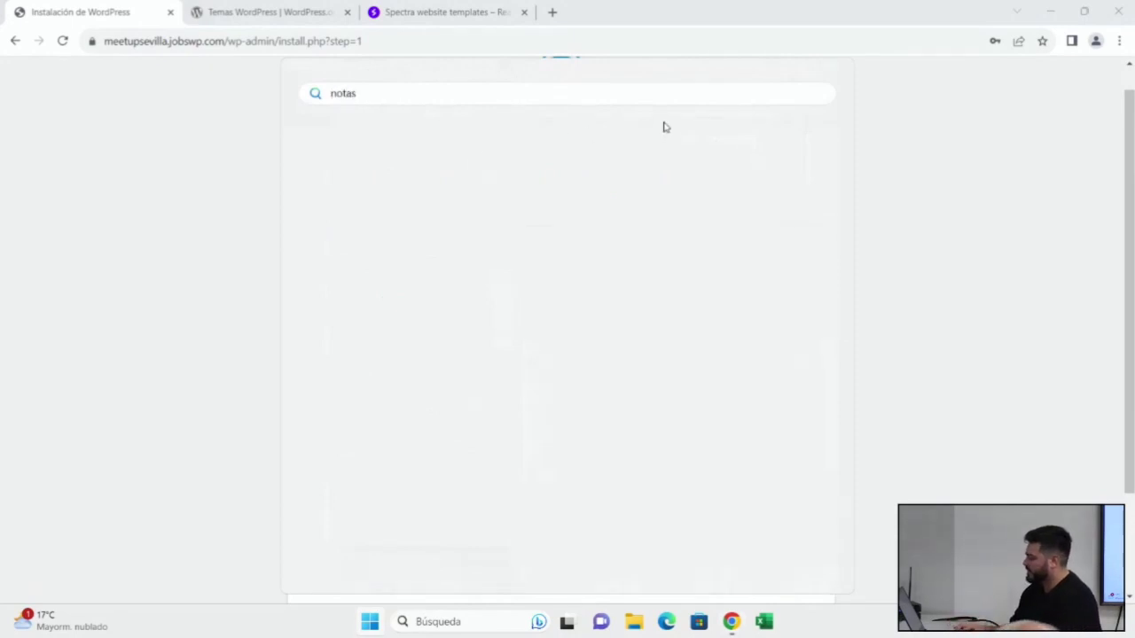
click(437, 616)
text(notas)
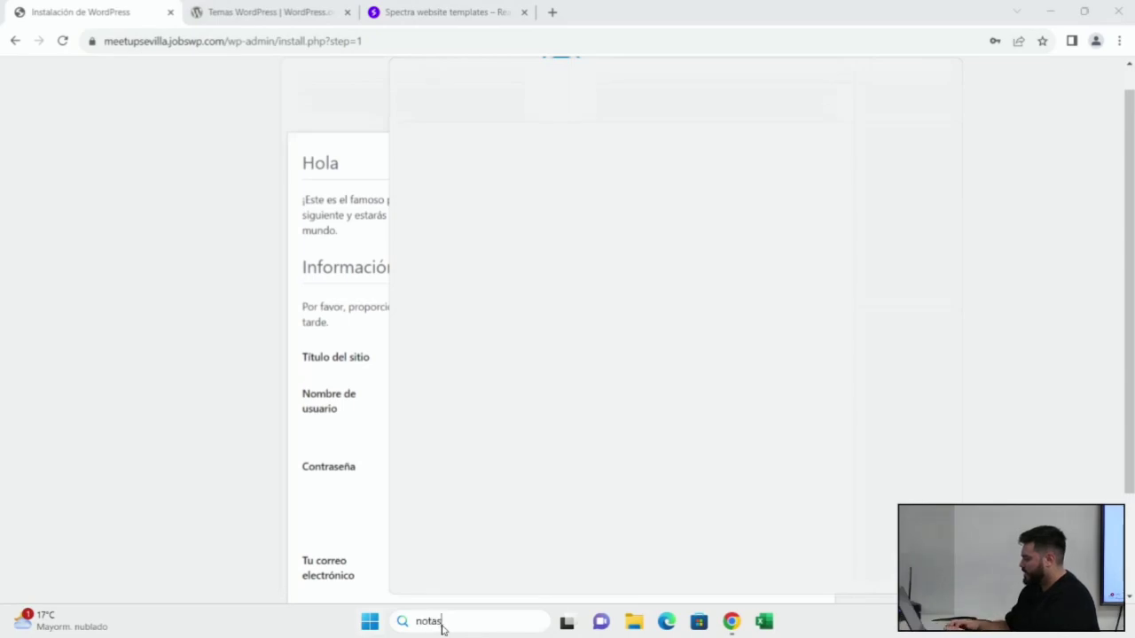
click(370, 624)
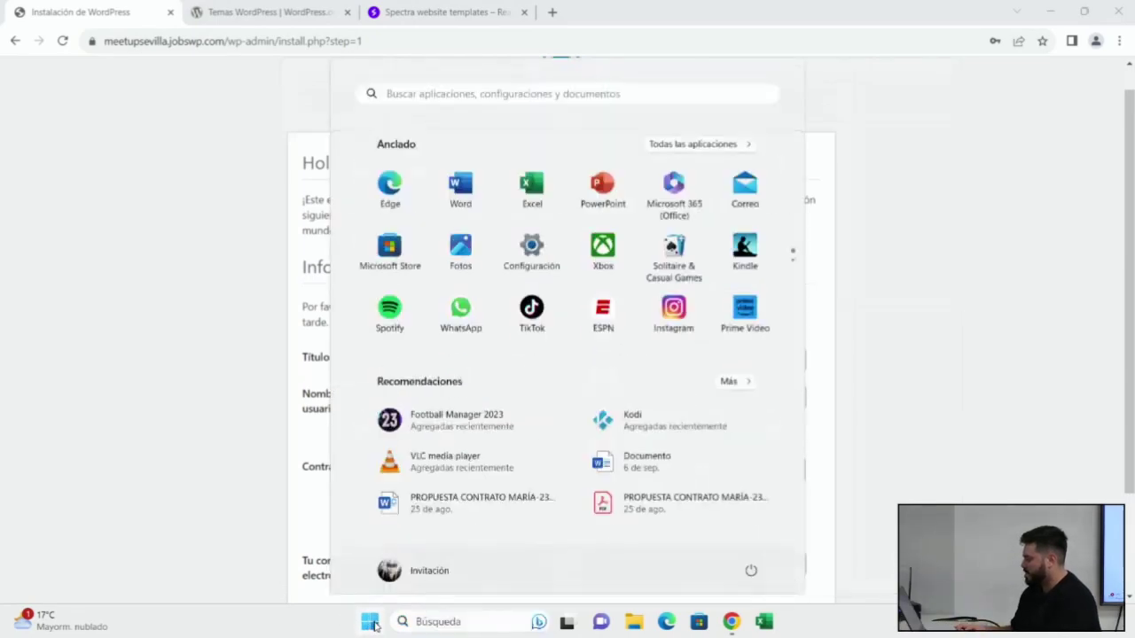
click(369, 624)
click(369, 624)
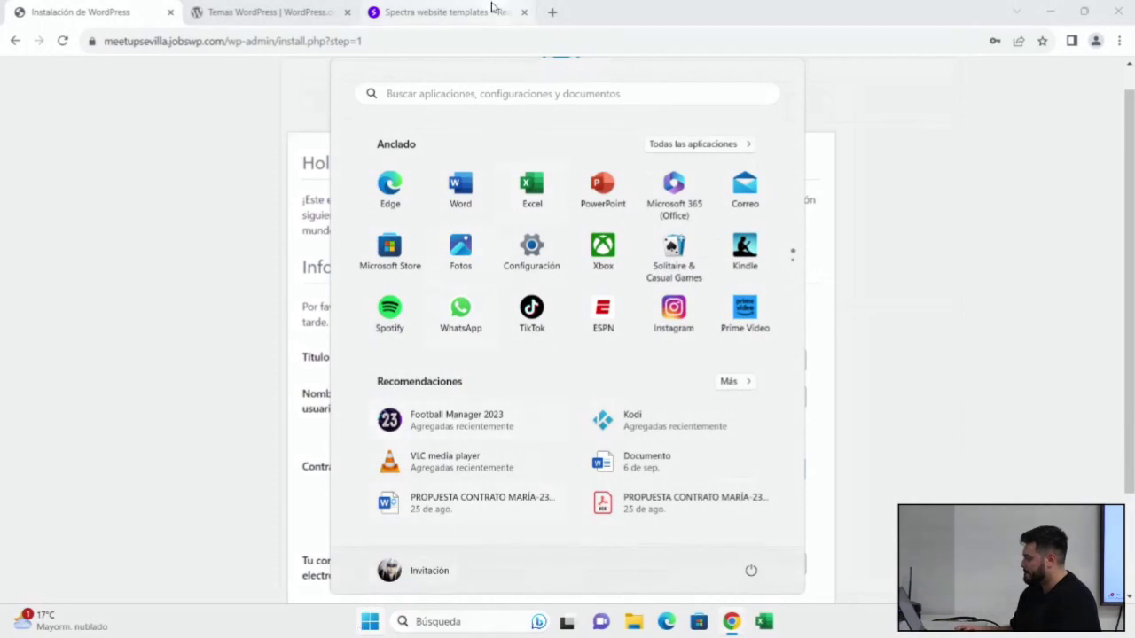
click(679, 145)
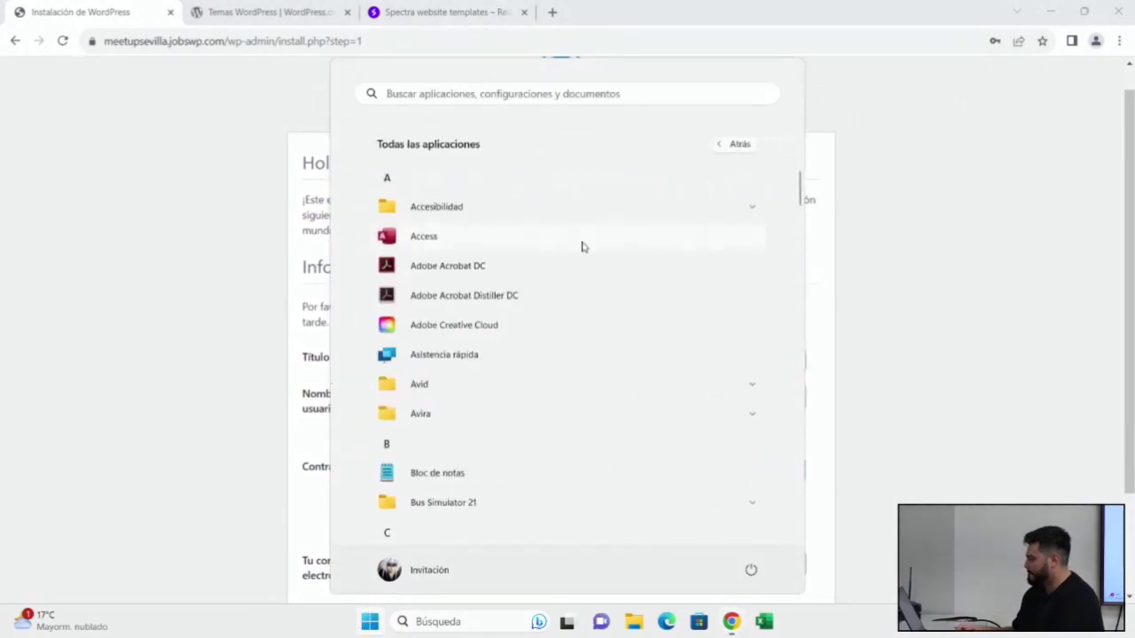
key(Escape)
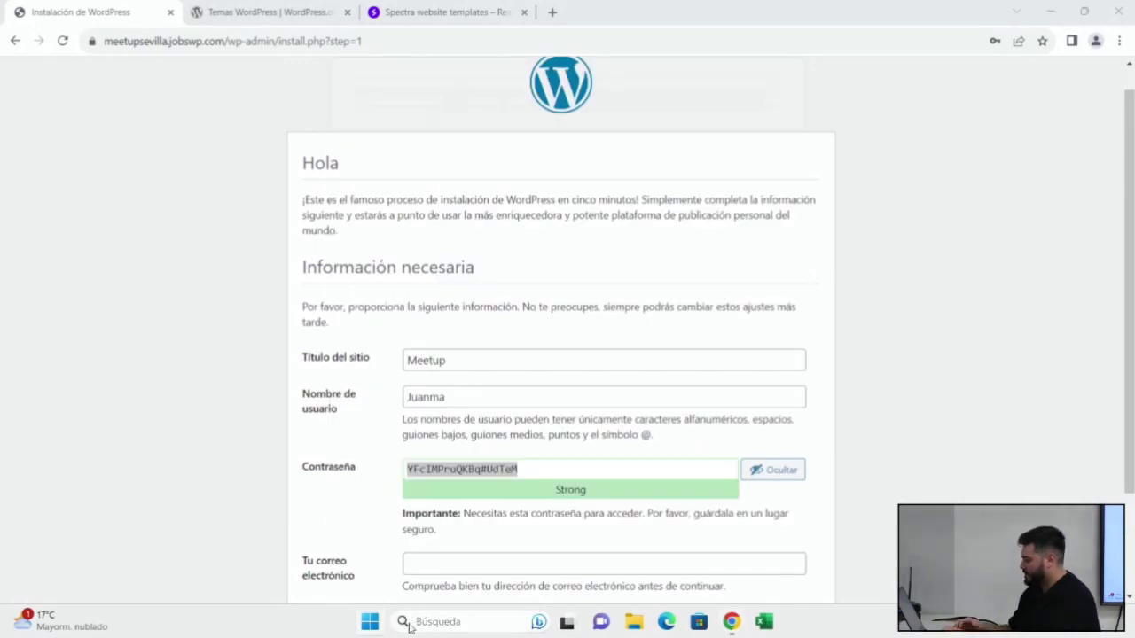
click(370, 621)
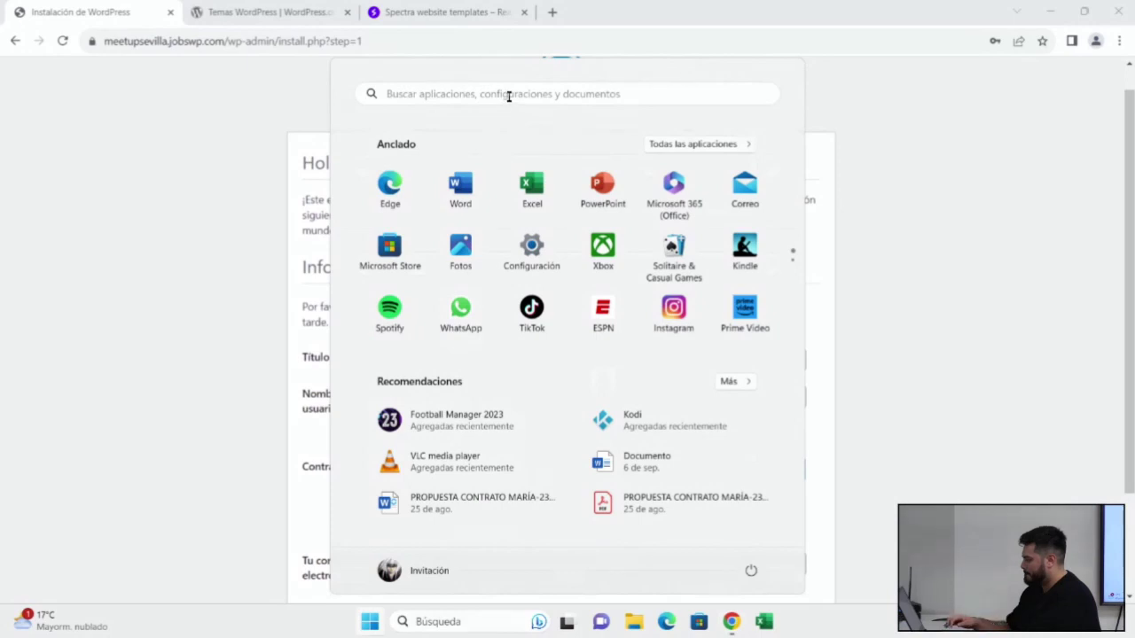
key(Escape)
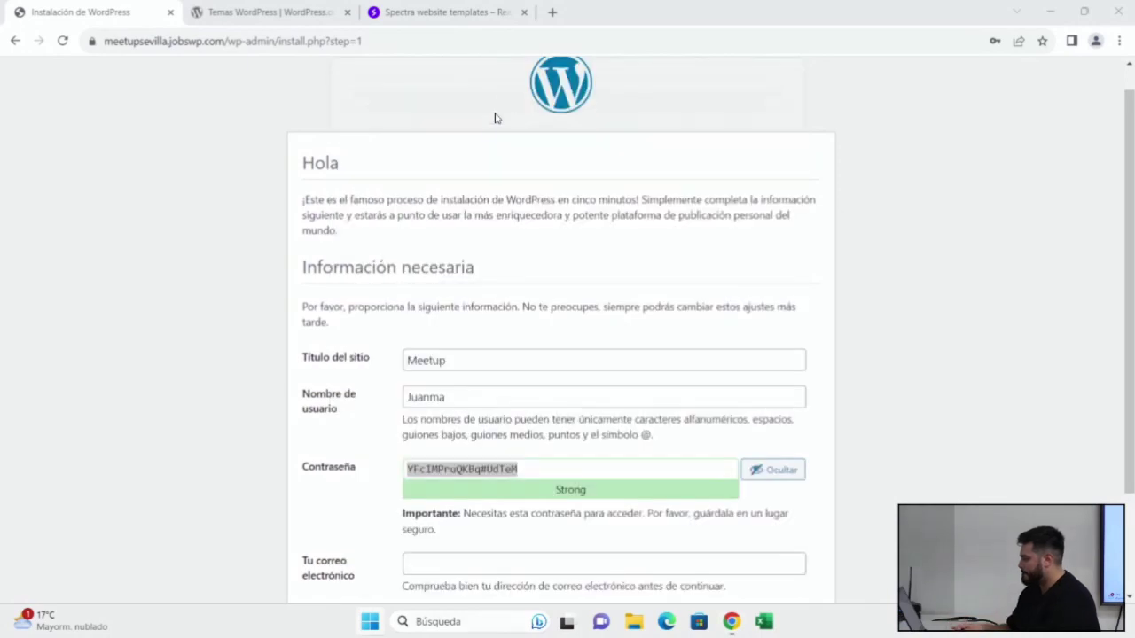
- Open Word and create a blank document for noting down the WordPress administrator password
click(369, 621)
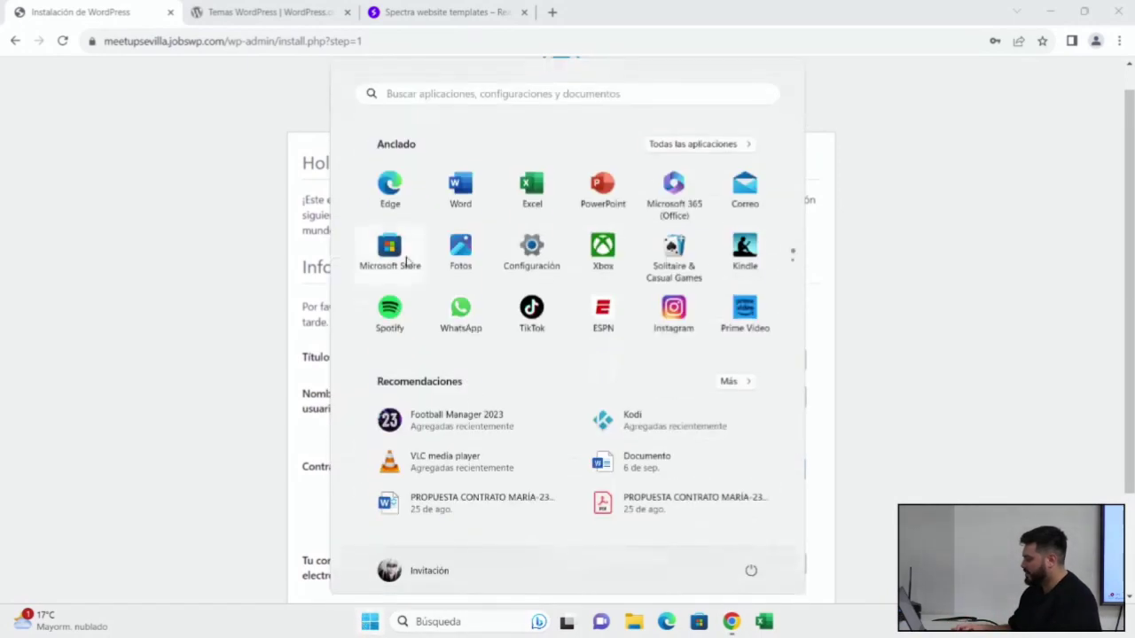
click(456, 191)
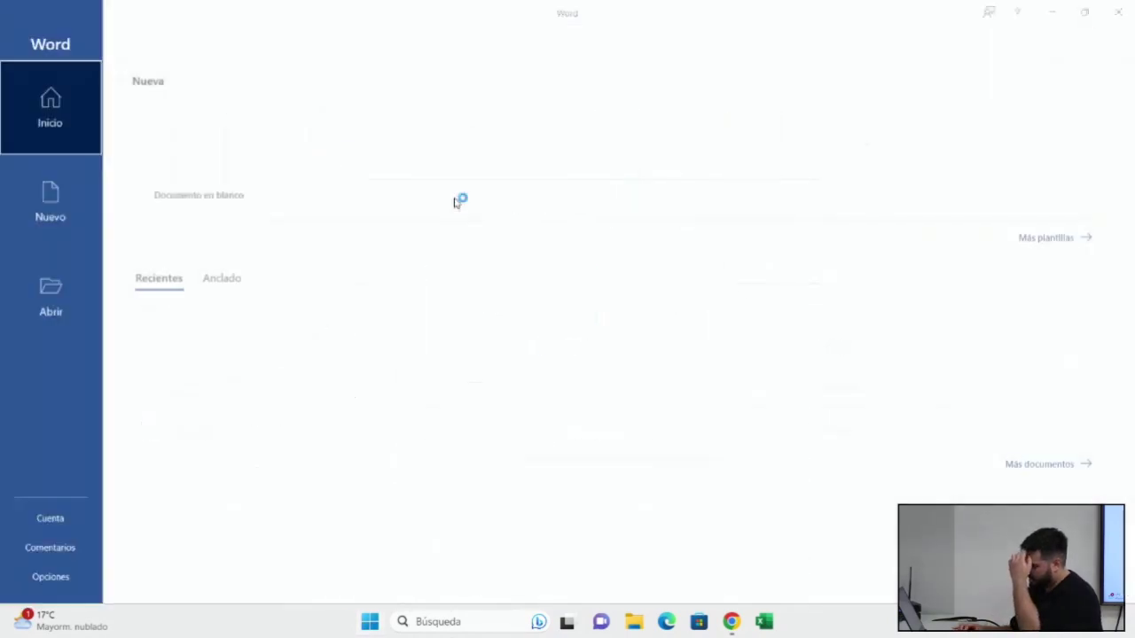
click(162, 179)
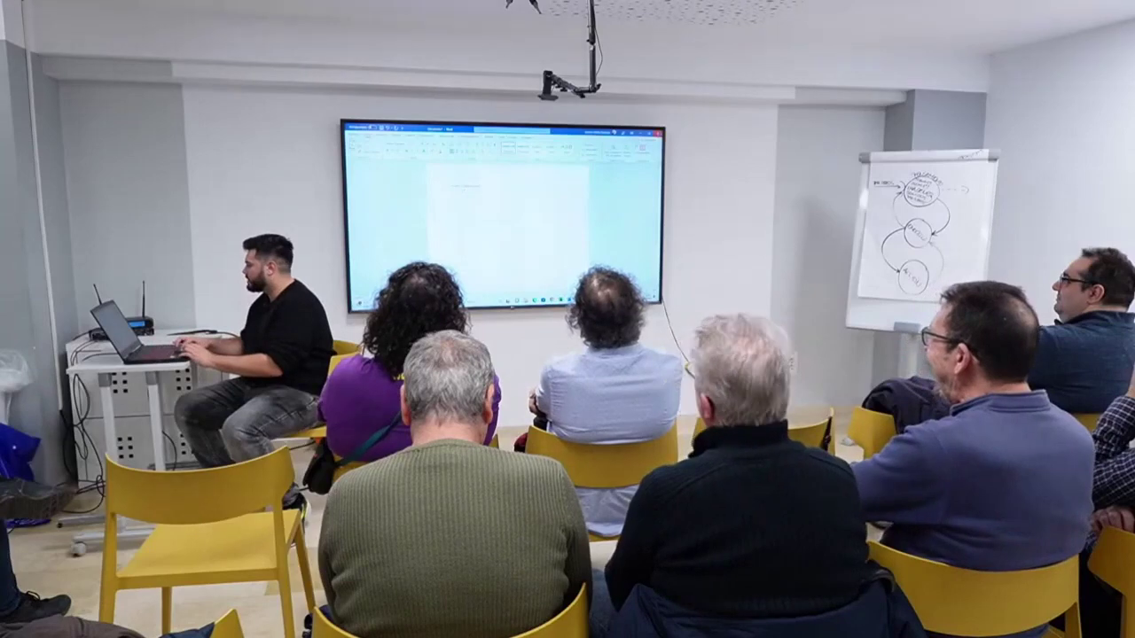
- Return to Chrome, fill in the administrator's e-mail and install WordPress, choosing never to save the password in the browser
key(alt+Tab)
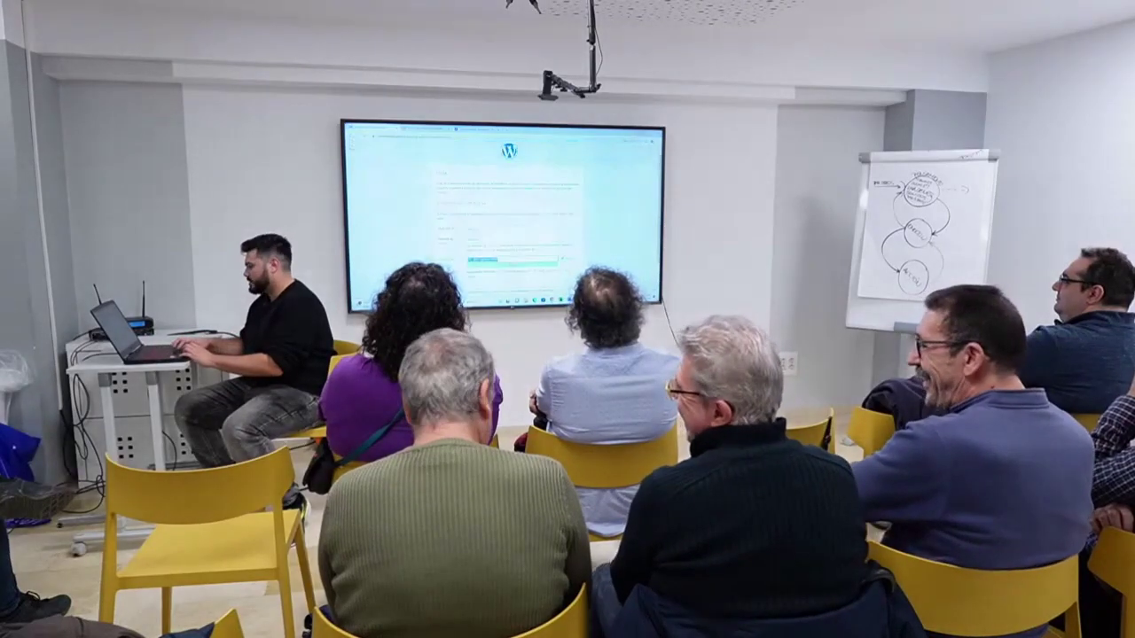
scroll(503, 217, down, 3)
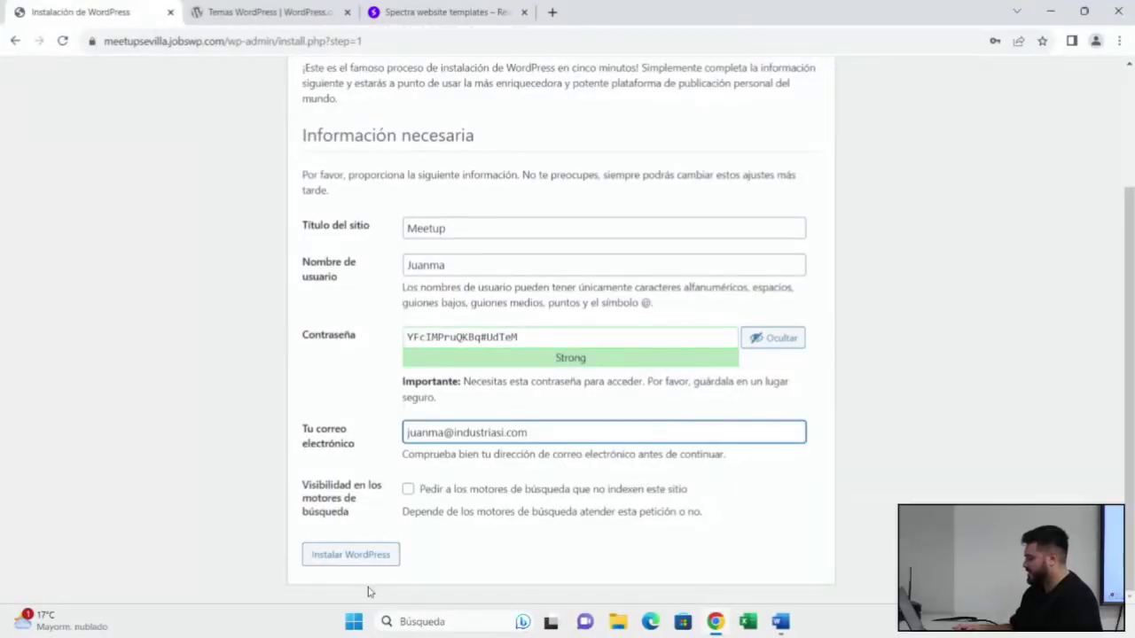
click(349, 558)
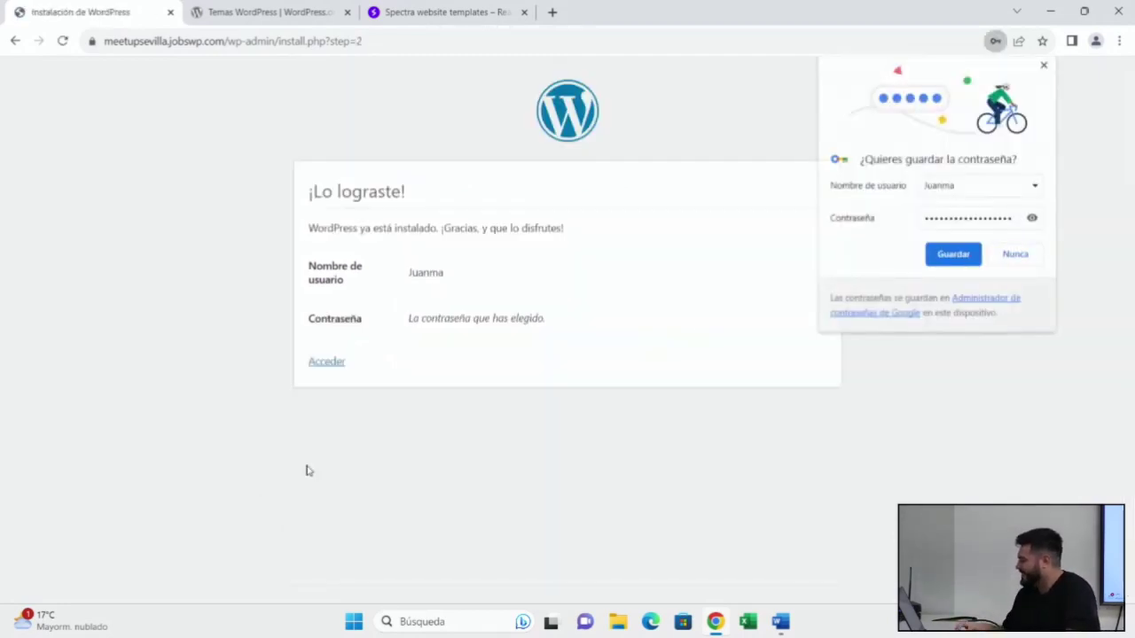
click(1004, 257)
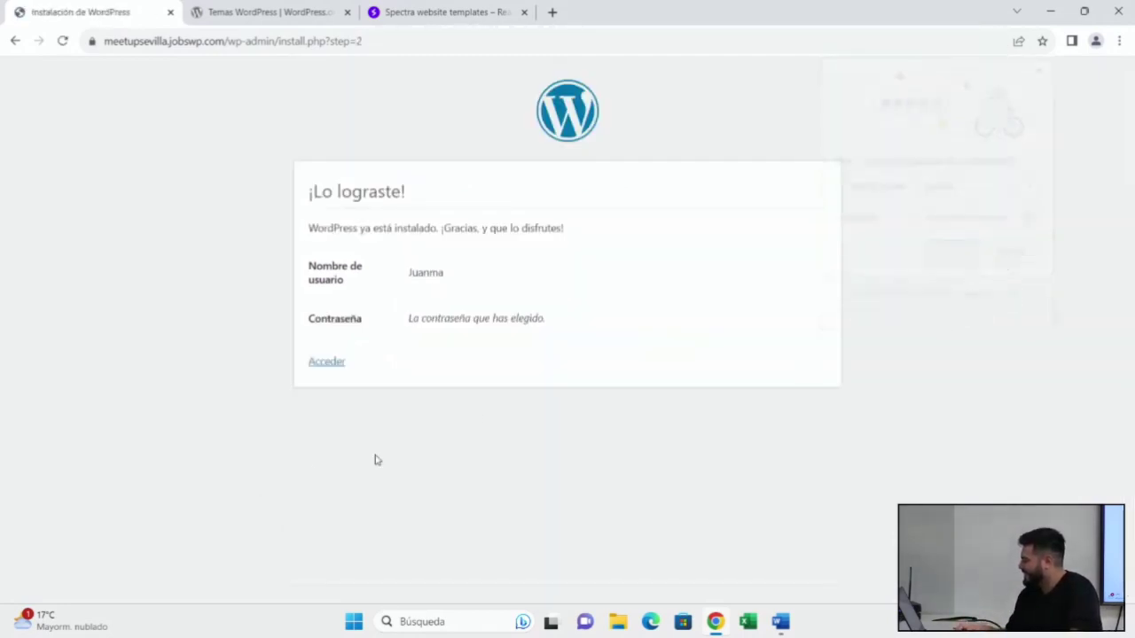
- Go to the WordPress login page, dismiss the translation offer and log in with the administrator's username and the copied account password
click(333, 365)
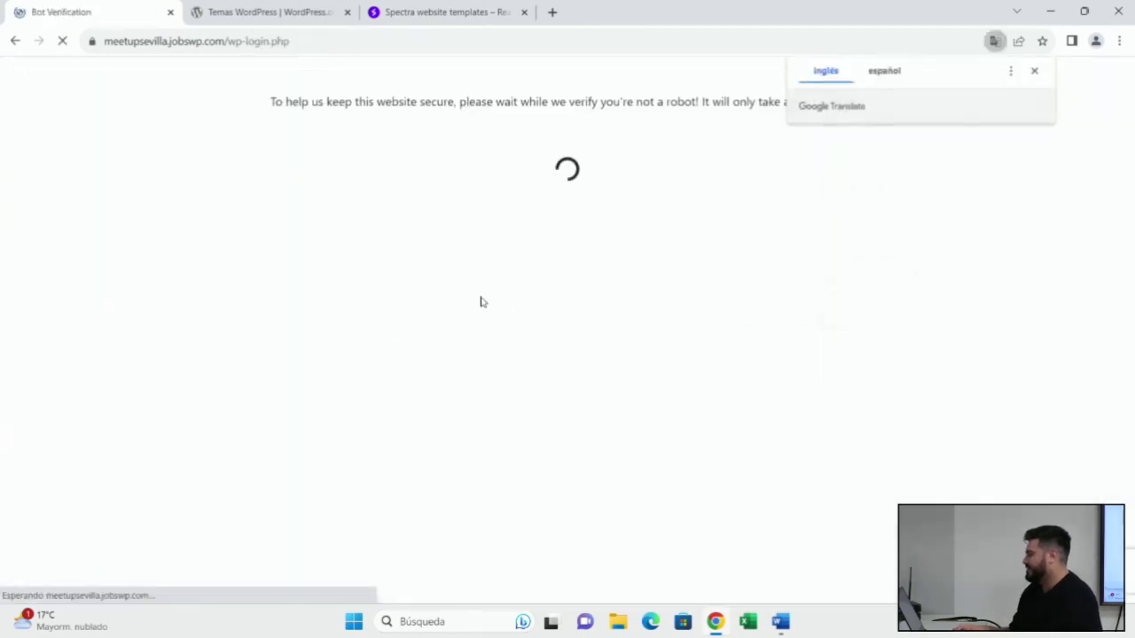
click(1033, 71)
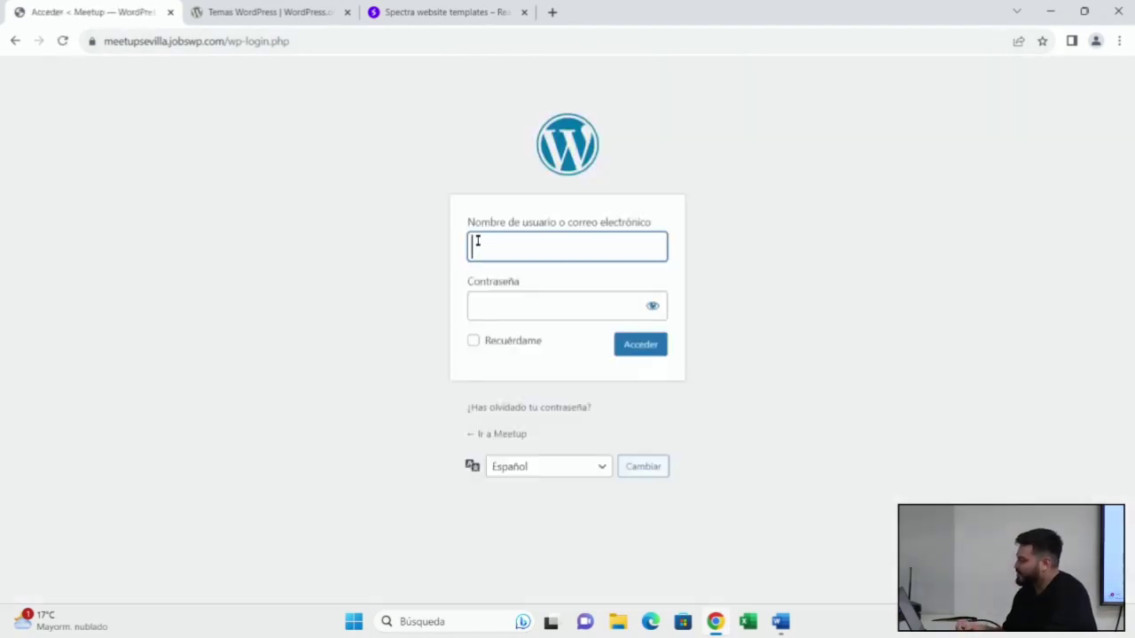
text(JuNM)
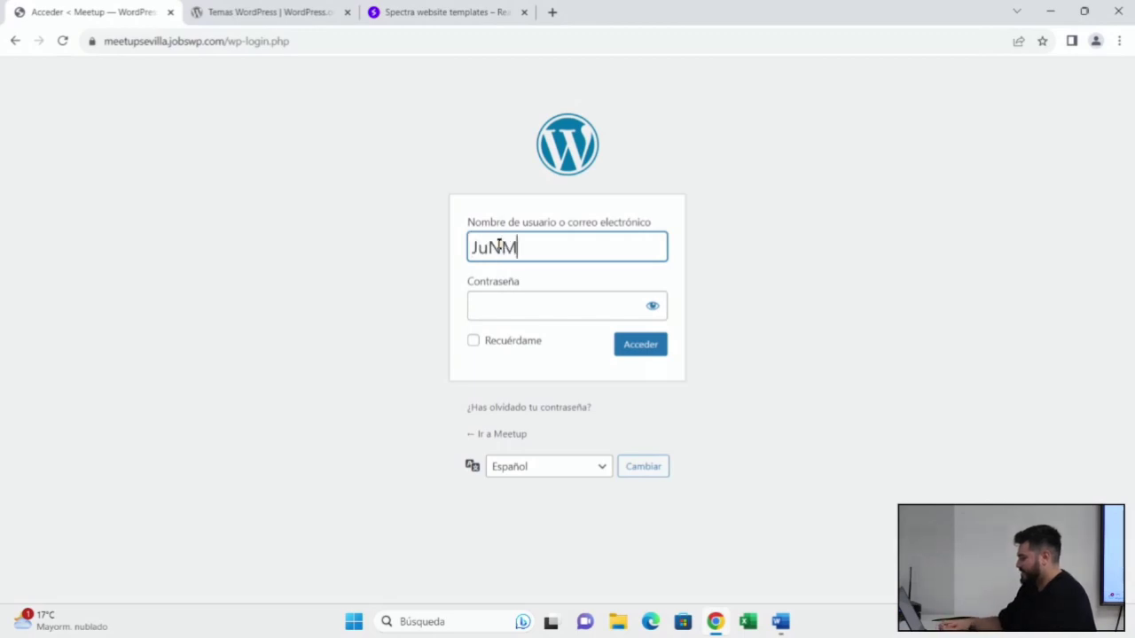
key(BackSpace)
key(BackSpace)
text(anma)
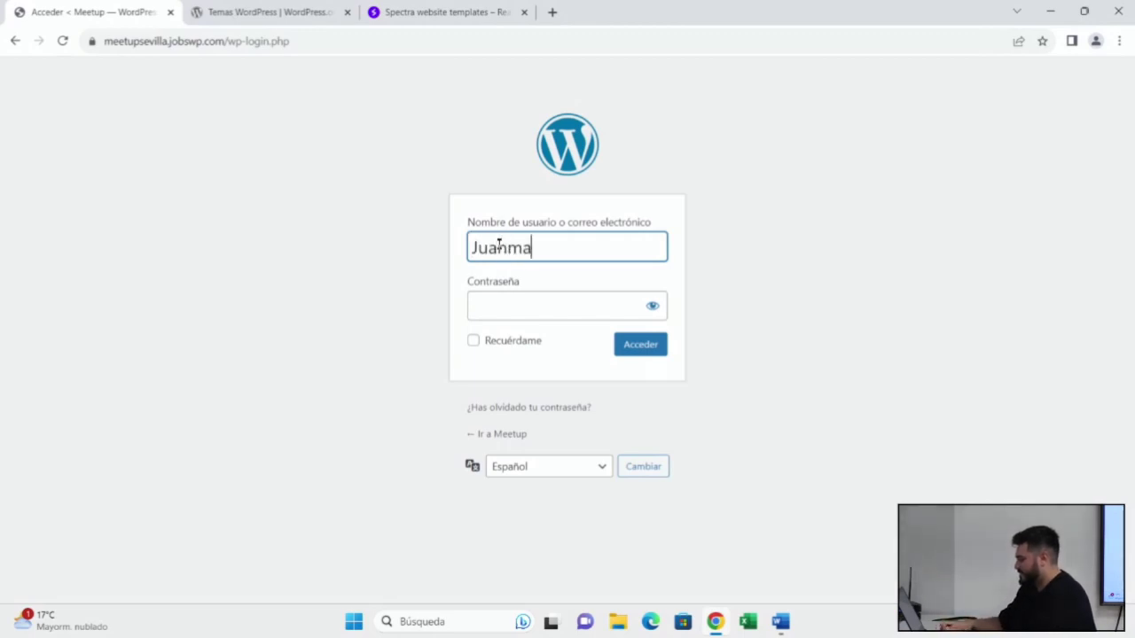
key(Tab)
key(ctrl+v)
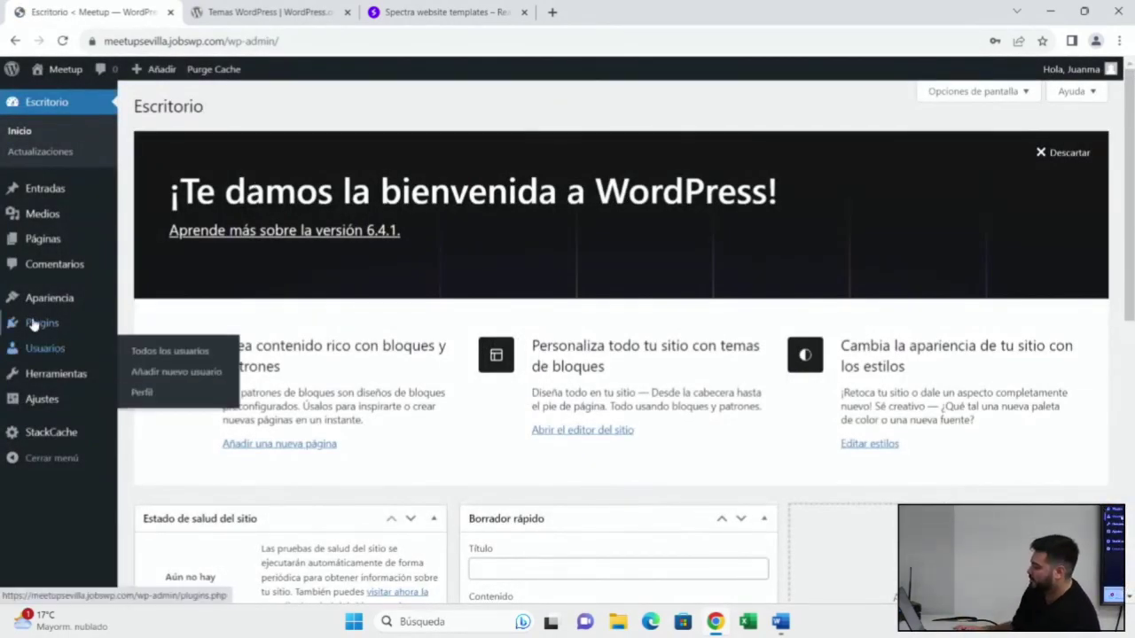
- Search the new plugins for "spectra" and install Spectra – WordPress Gutenberg Blocks
mouse_move(30, 324)
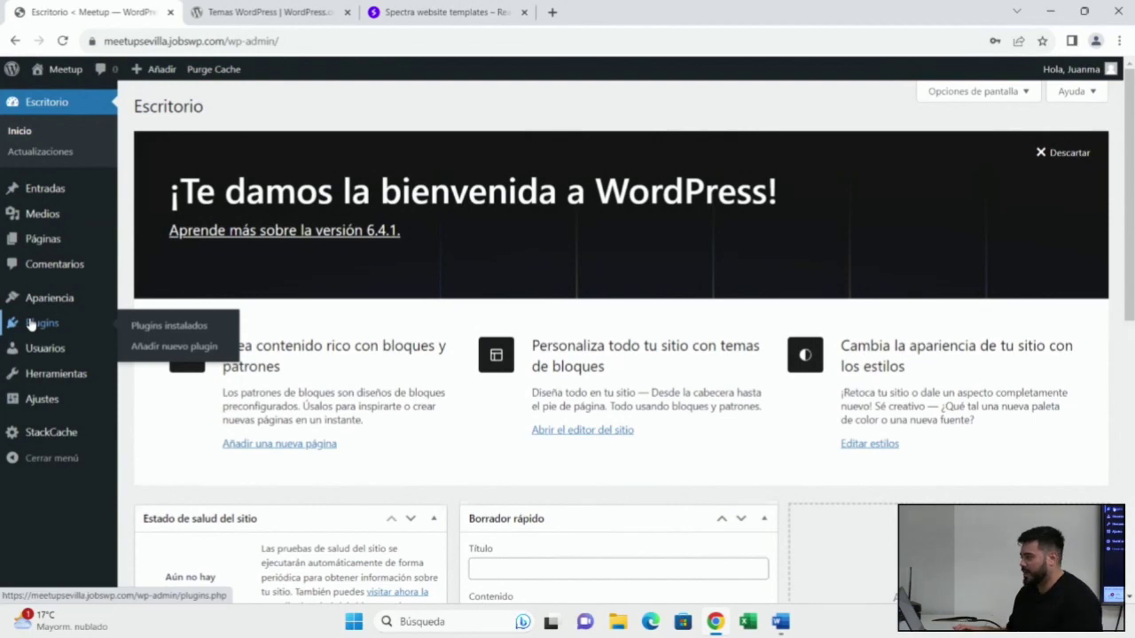
click(164, 350)
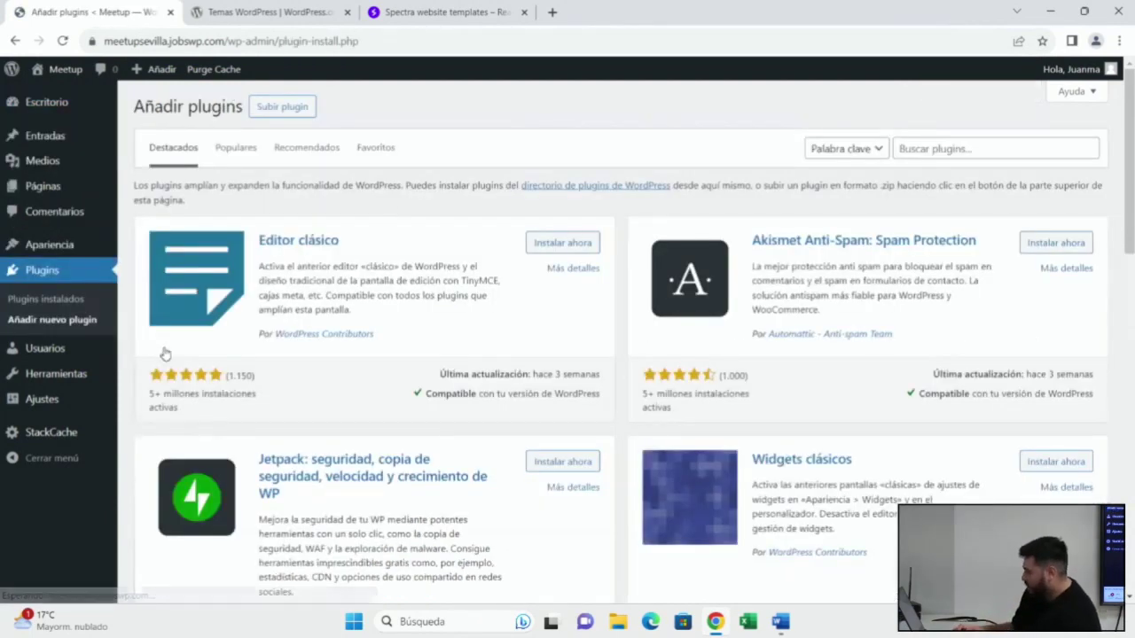
click(929, 150)
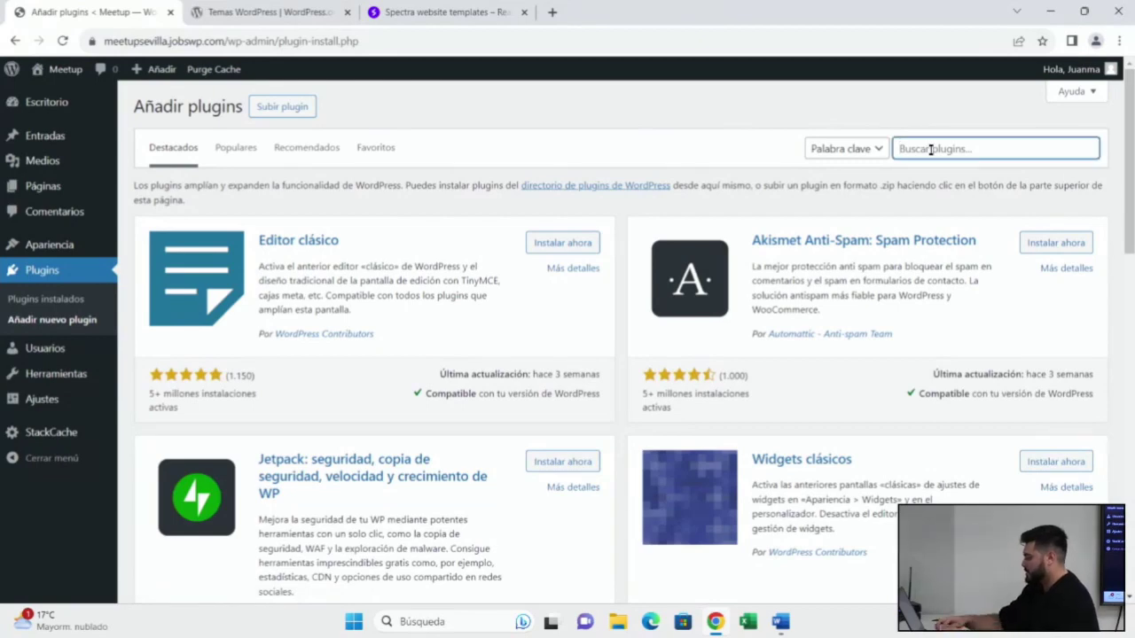
text(sp)
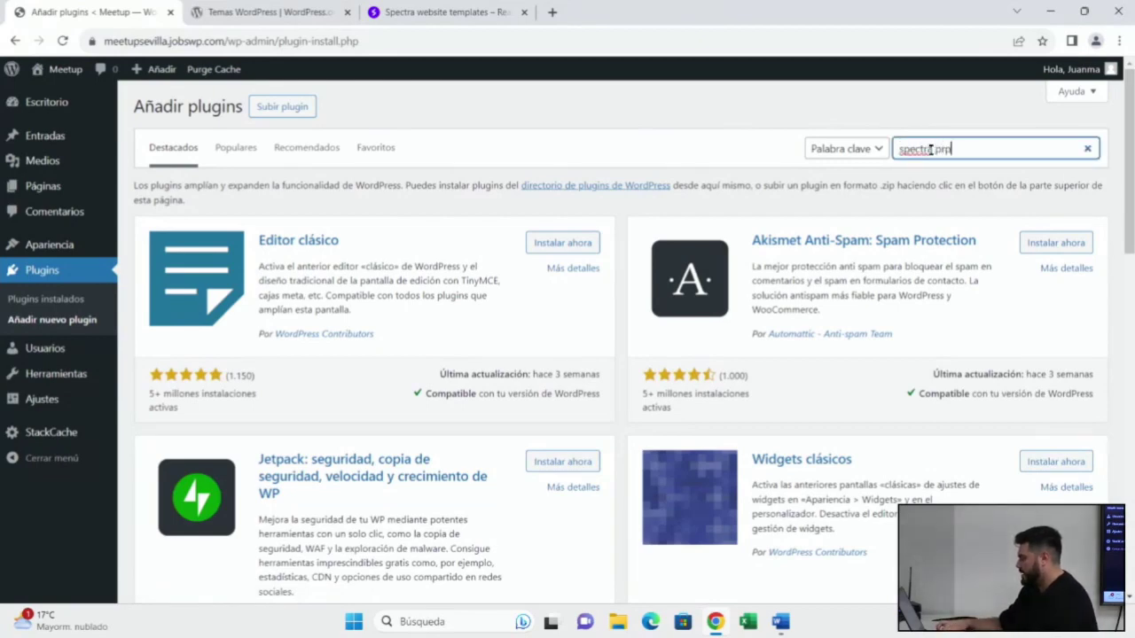
text(ectr)
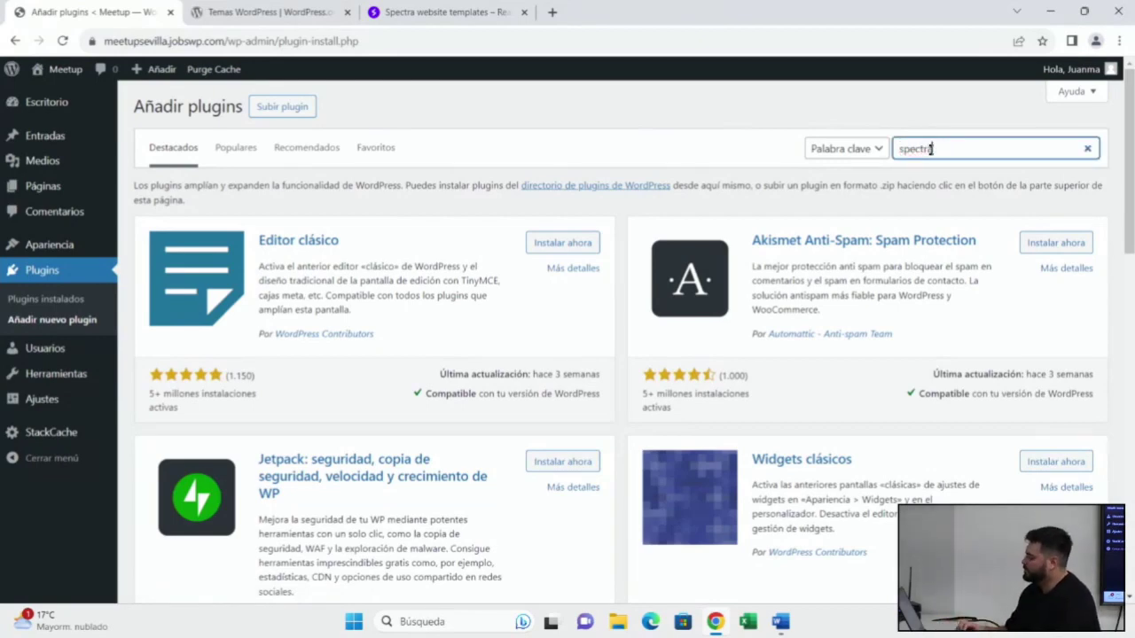
text(a)
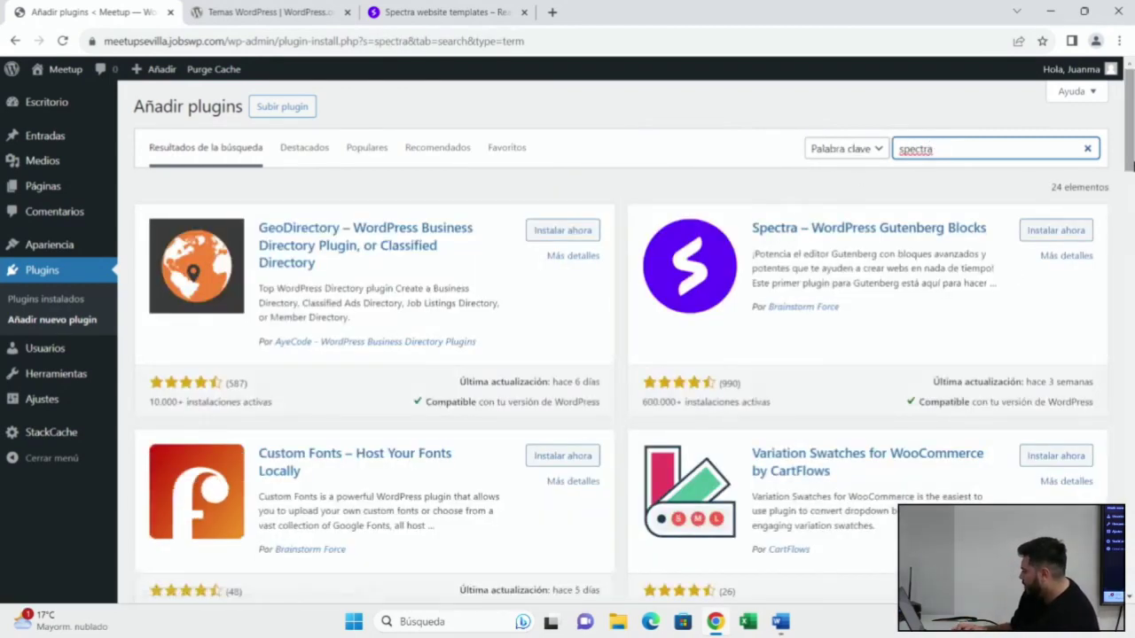
scroll(978, 252, down, 2)
scroll(982, 175, up, 3)
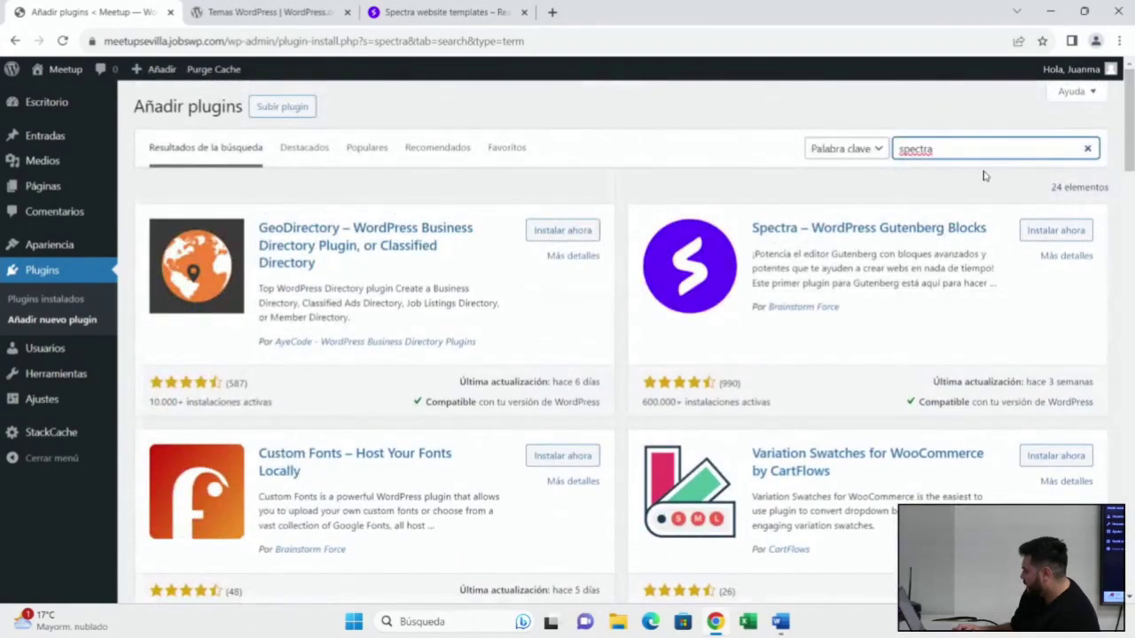
click(1043, 232)
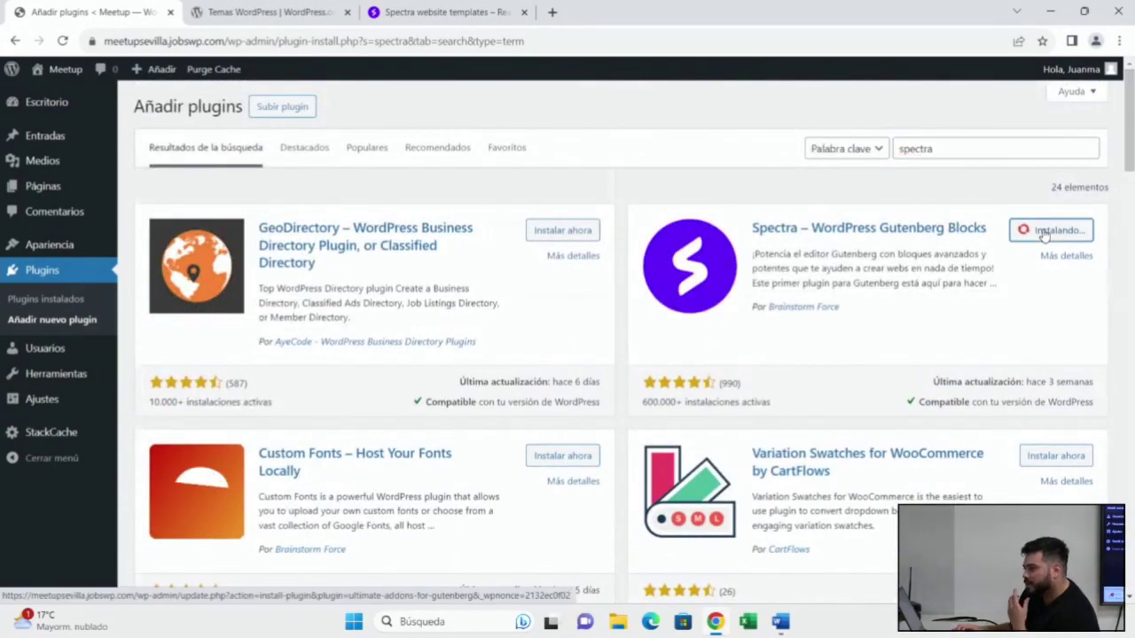
- Search the plugin directory for "spectra one"
click(939, 149)
text(one)
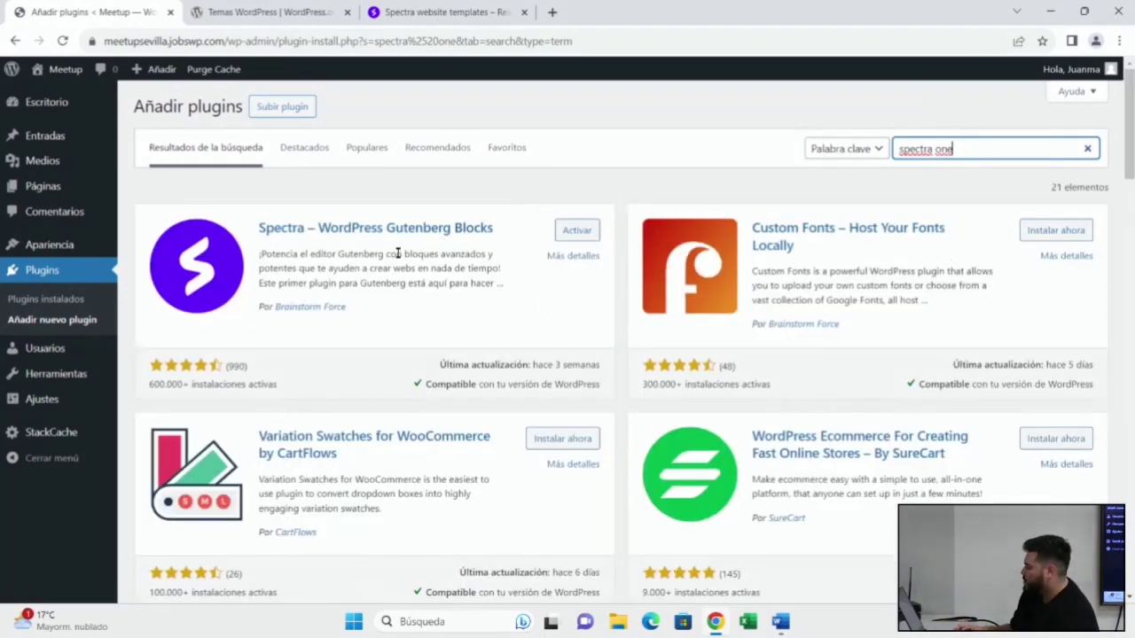
- Search the new themes for "spectra", then install and activate the Spectra One theme
mouse_move(27, 254)
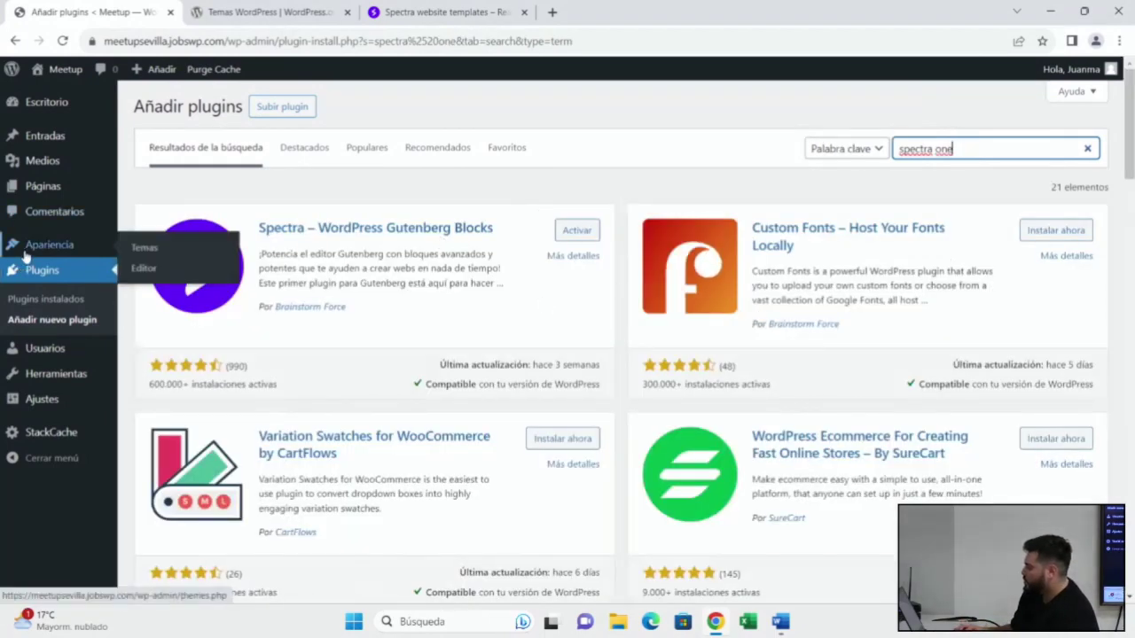
click(167, 252)
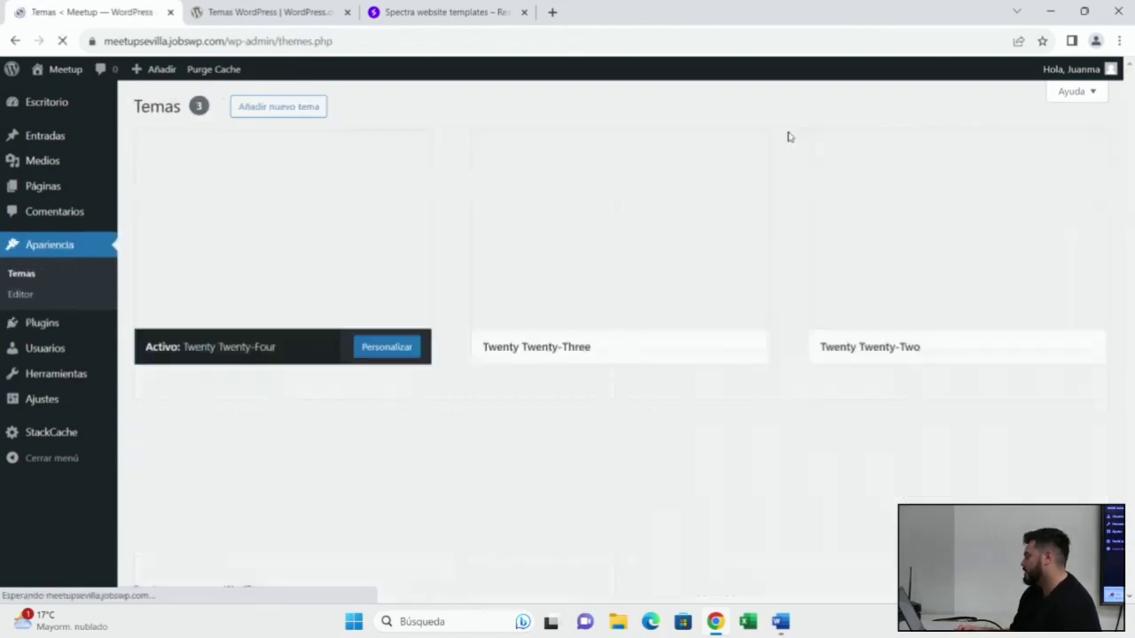
click(304, 108)
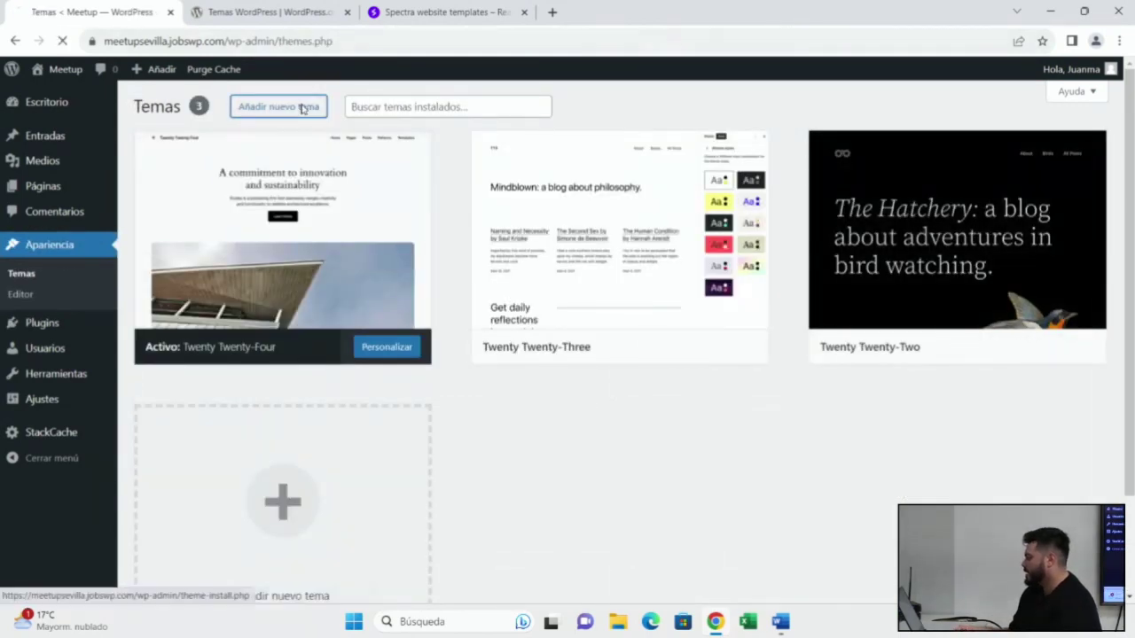
click(924, 148)
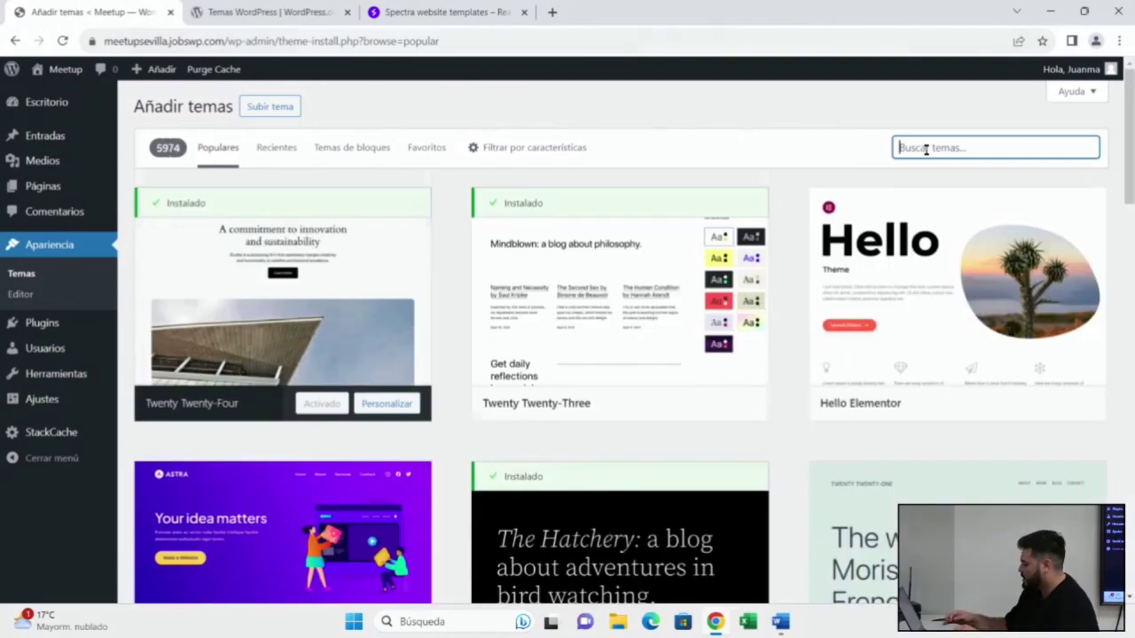
text(spectra)
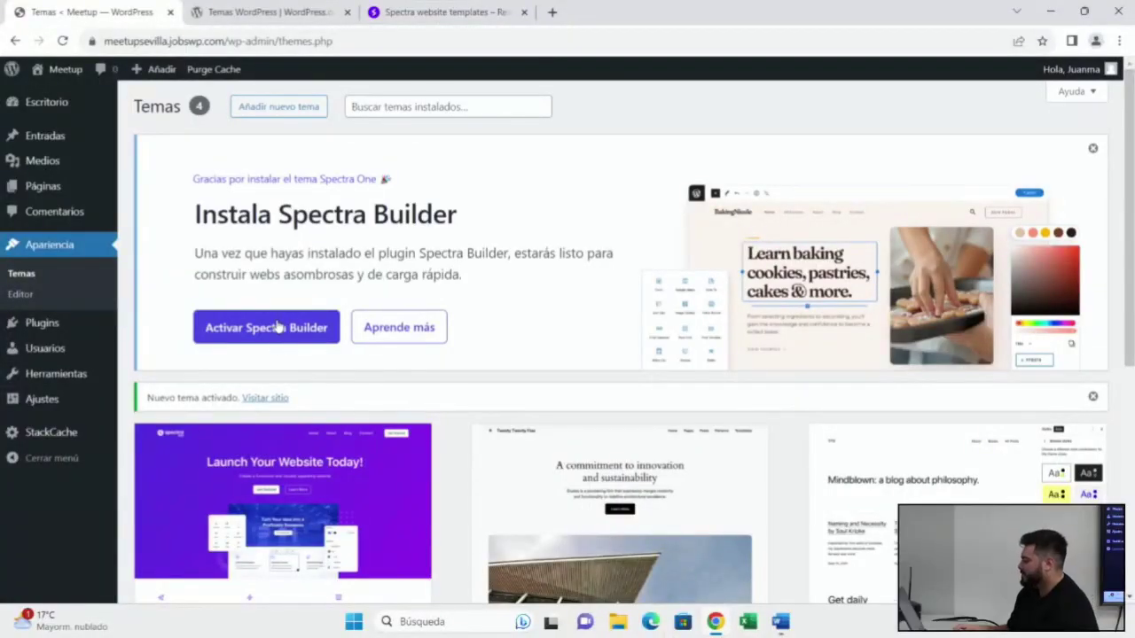
- Activate Spectra Builder from the theme's welcome notice and reload the themes page
click(276, 325)
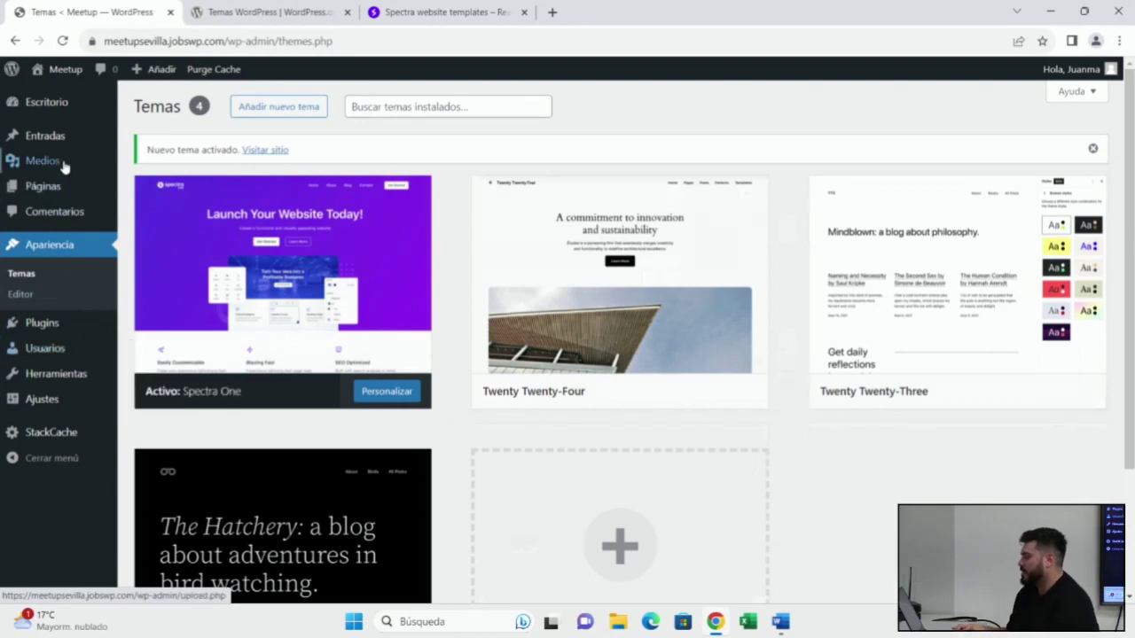
click(60, 42)
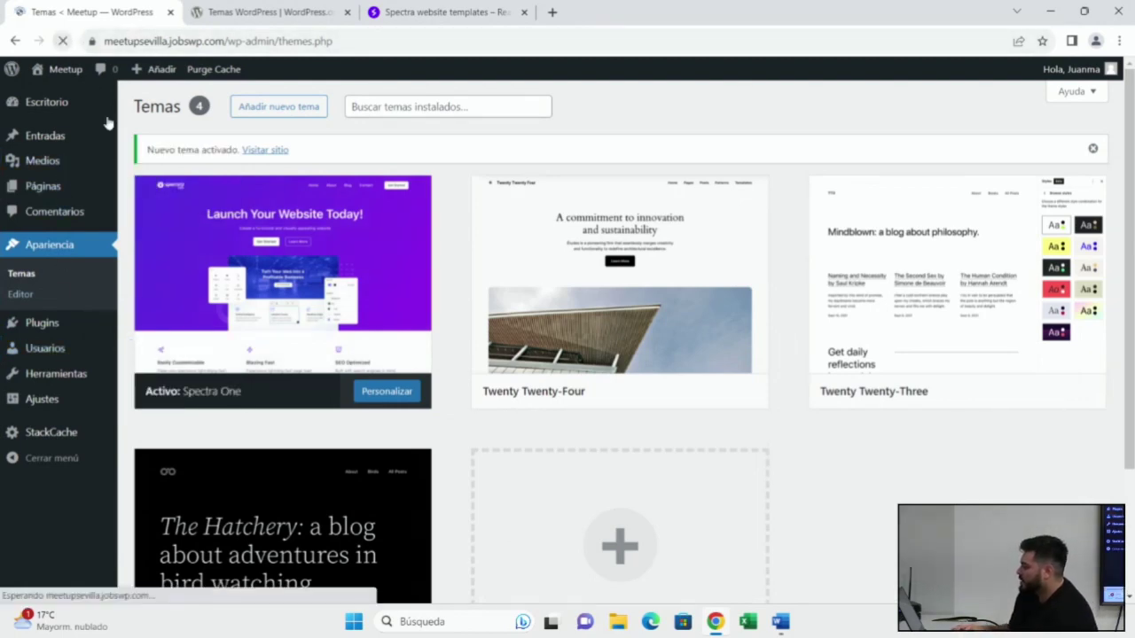
- Open the site editor and look through the blog home template preview
mouse_move(59, 239)
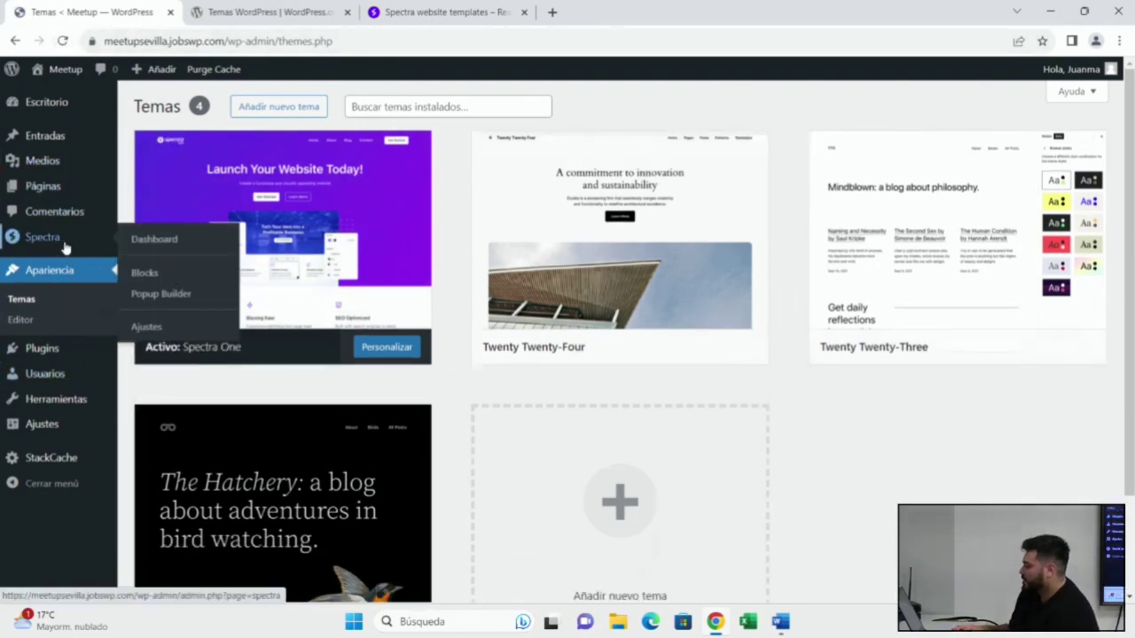
click(15, 323)
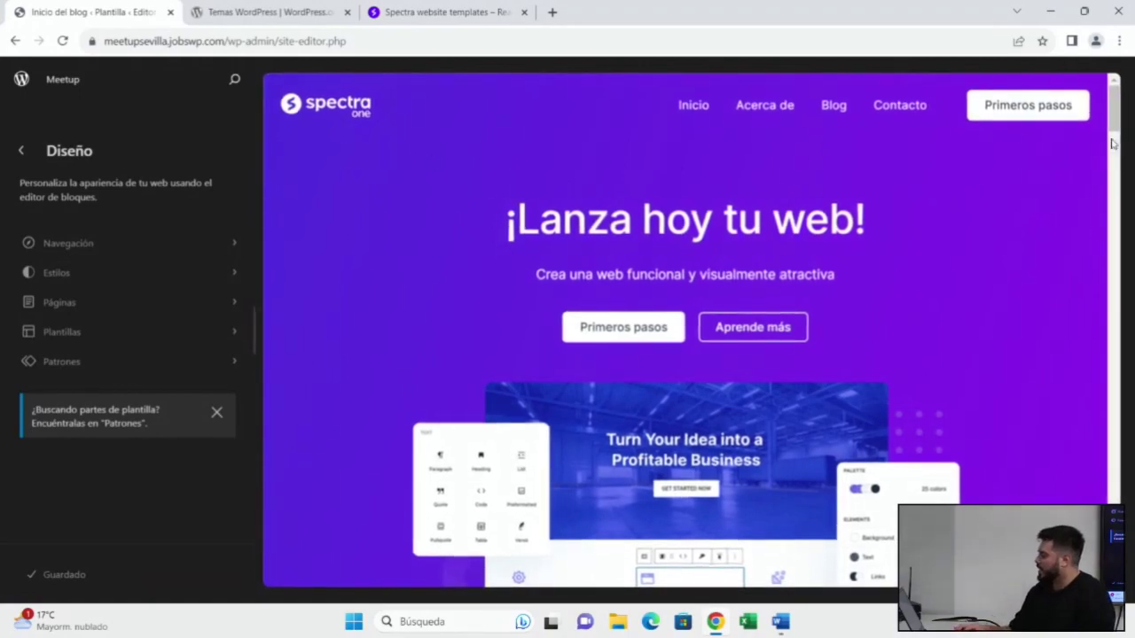
scroll(1115, 151, down, 5)
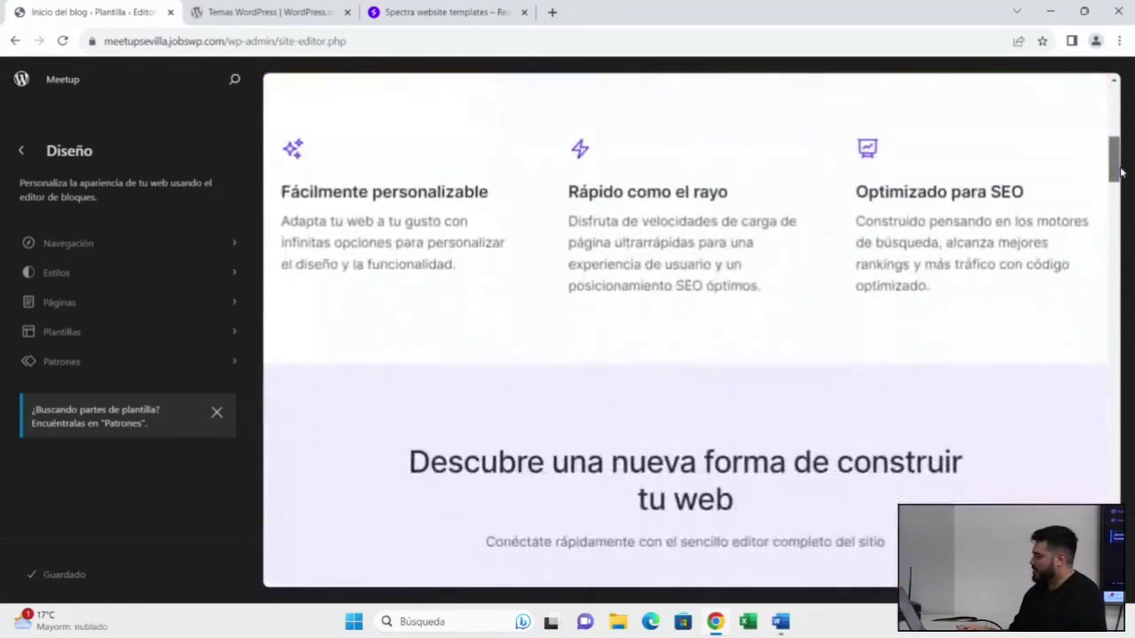
drag(1120, 173, 1113, 102)
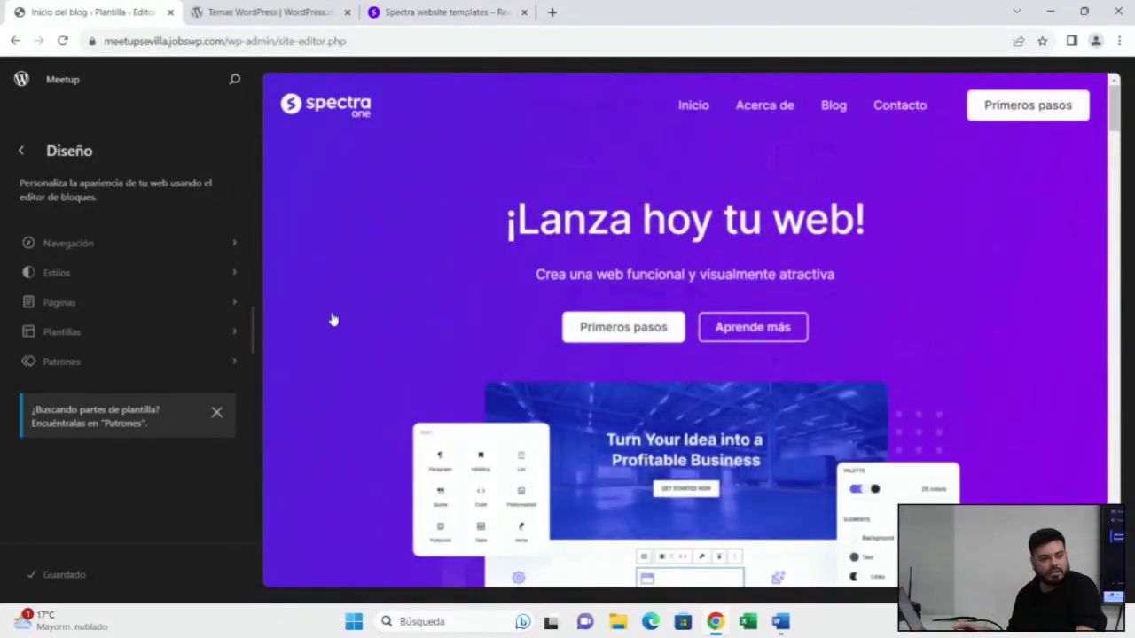
- Browse the Cabeceras pattern category and check the actions available for the "Barra de anuncios con sociales" pattern
click(192, 362)
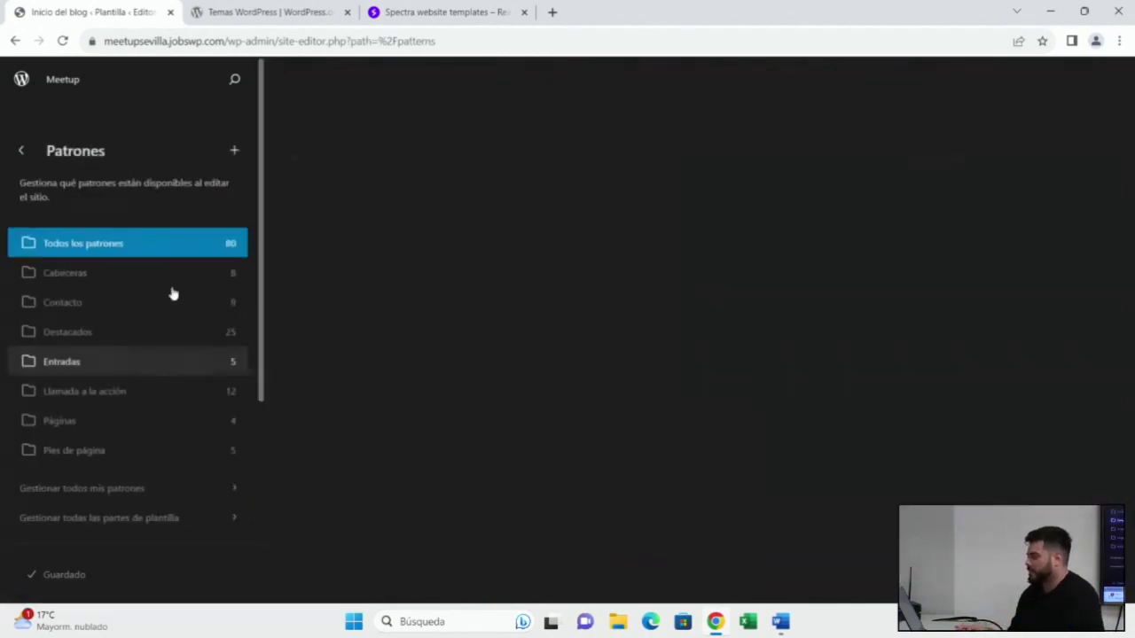
click(22, 153)
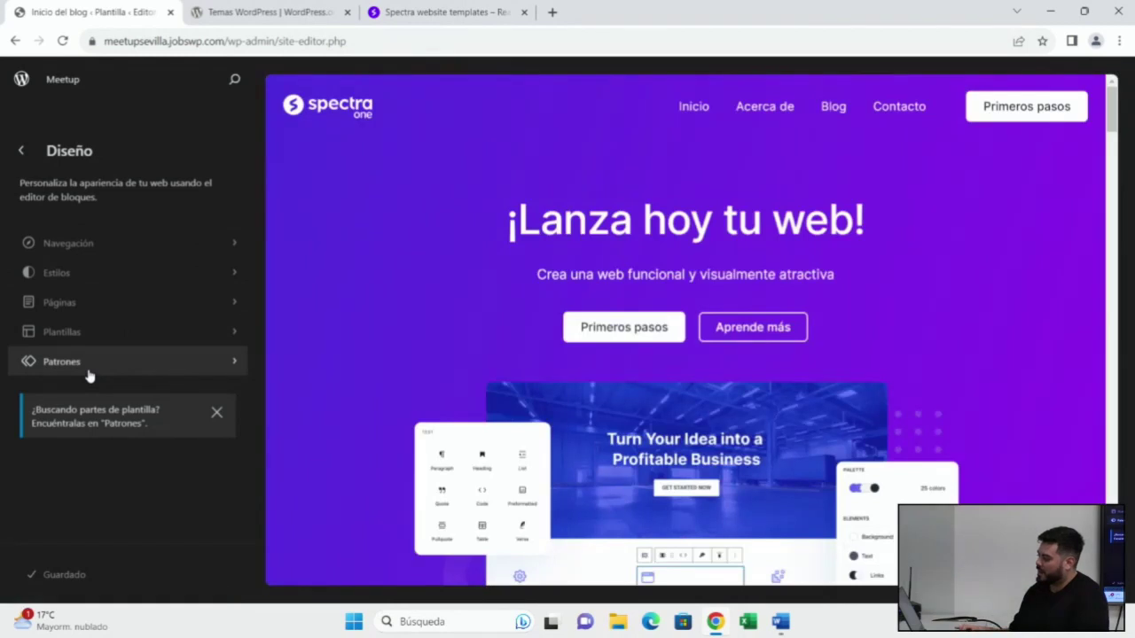
click(94, 365)
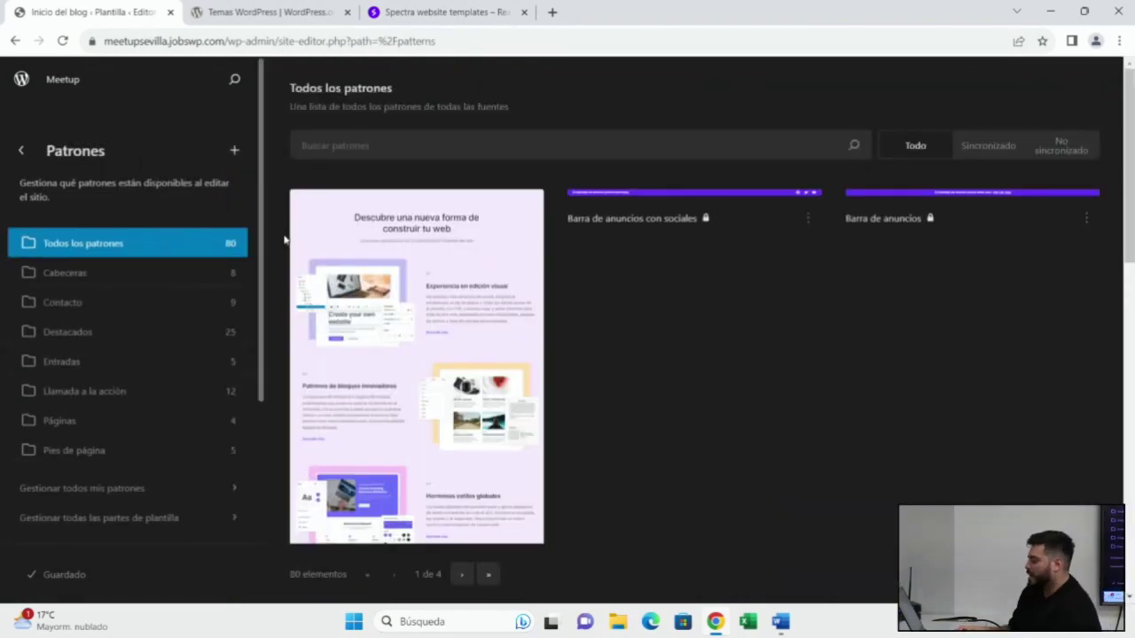
click(99, 287)
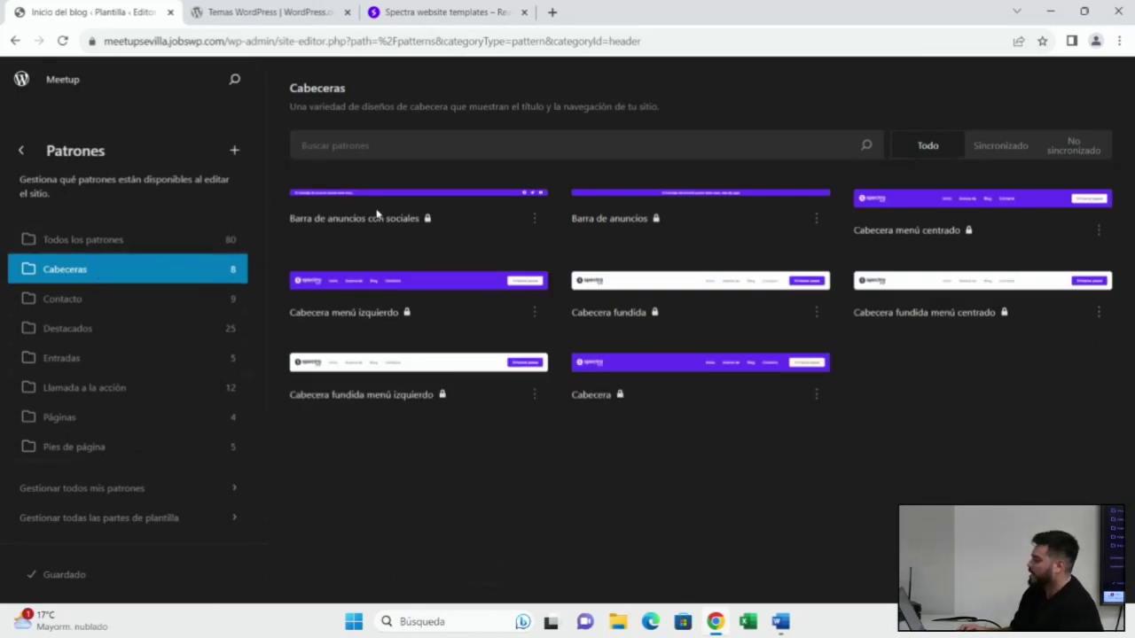
mouse_move(426, 221)
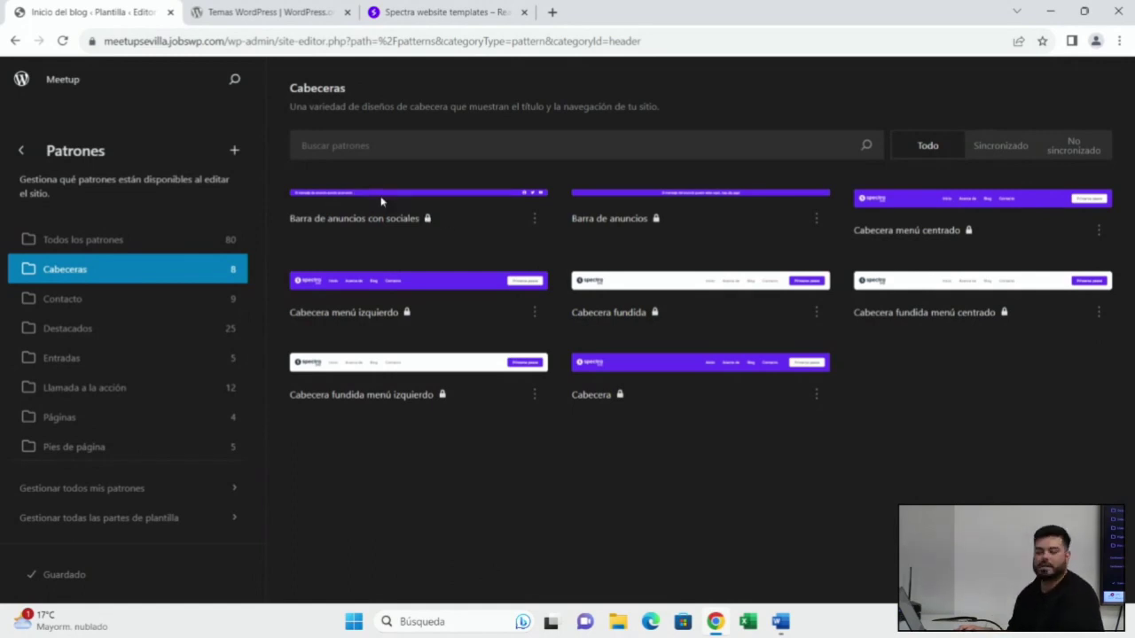
click(532, 218)
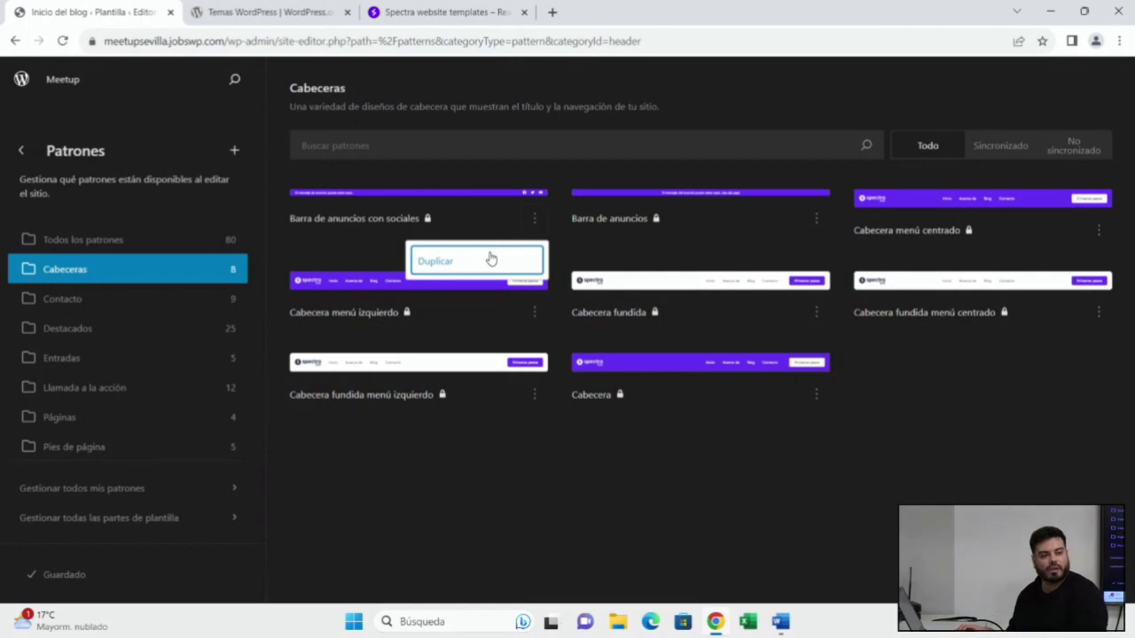
click(447, 223)
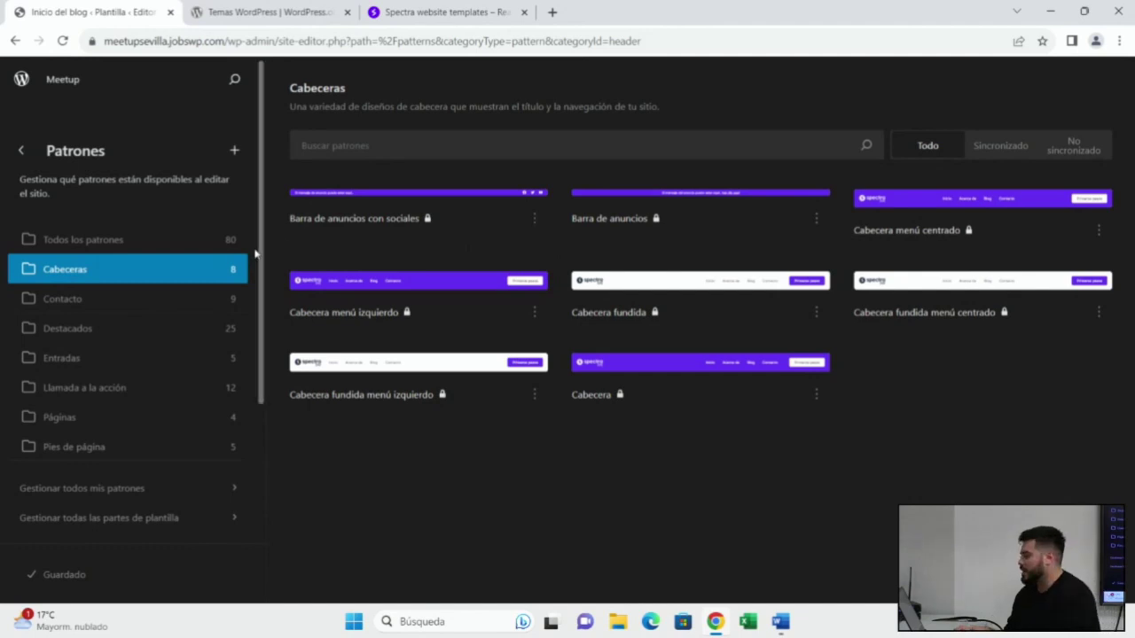
- Browse the Contacto and Destacados pattern categories, including the second page of Destacados
click(97, 301)
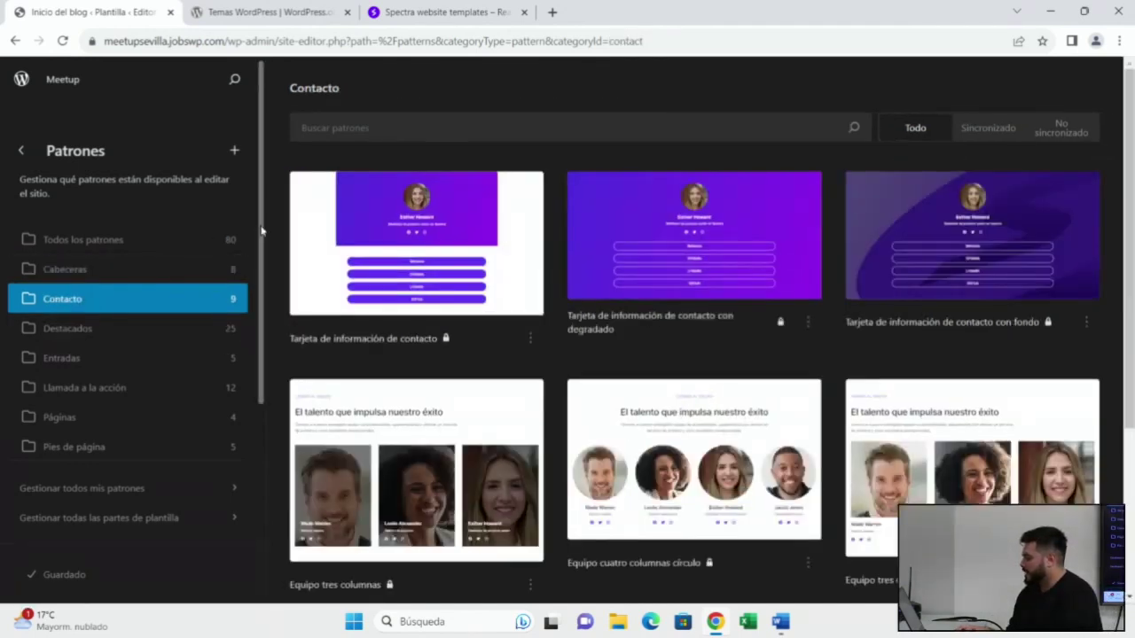
drag(261, 230, 261, 271)
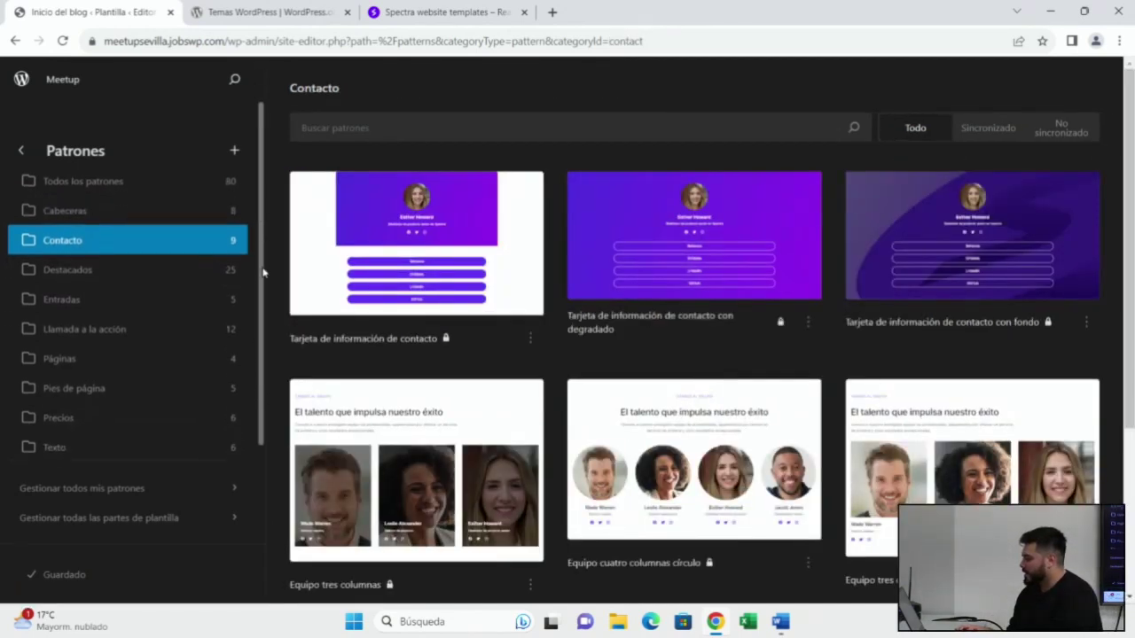
click(194, 277)
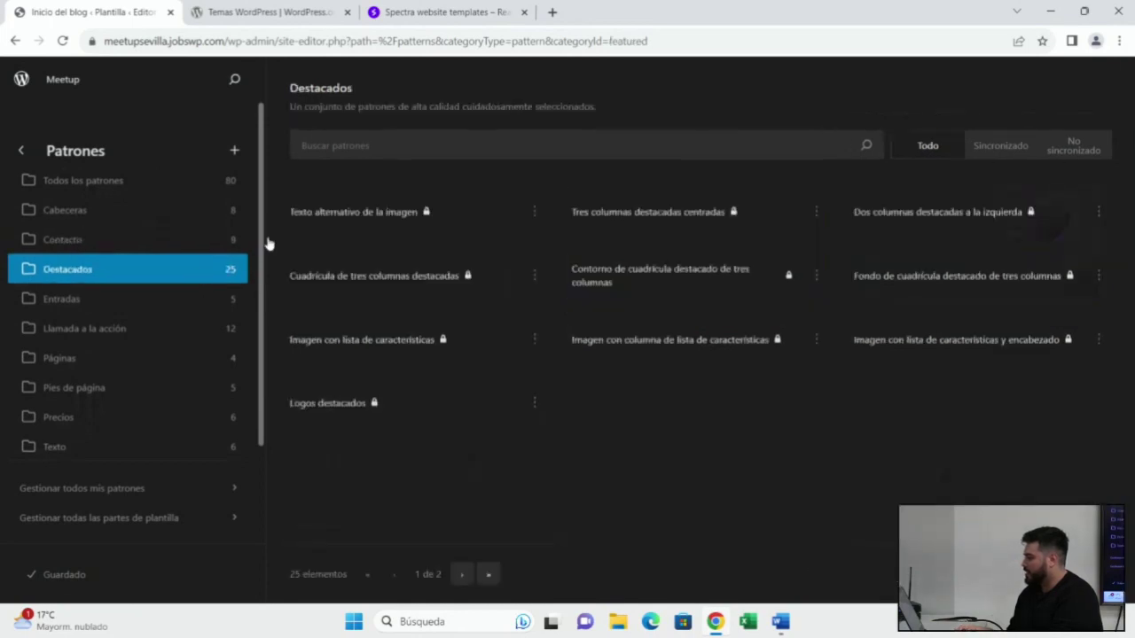
drag(266, 244, 292, 253)
click(459, 574)
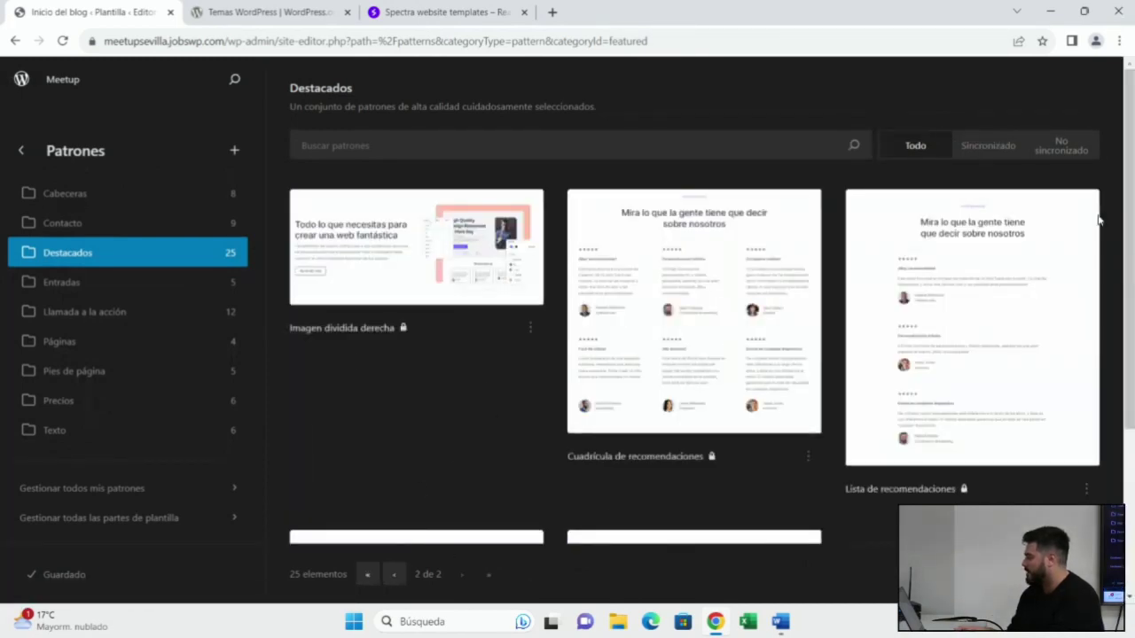
scroll(1119, 248, down, 3)
scroll(1119, 248, up, 2)
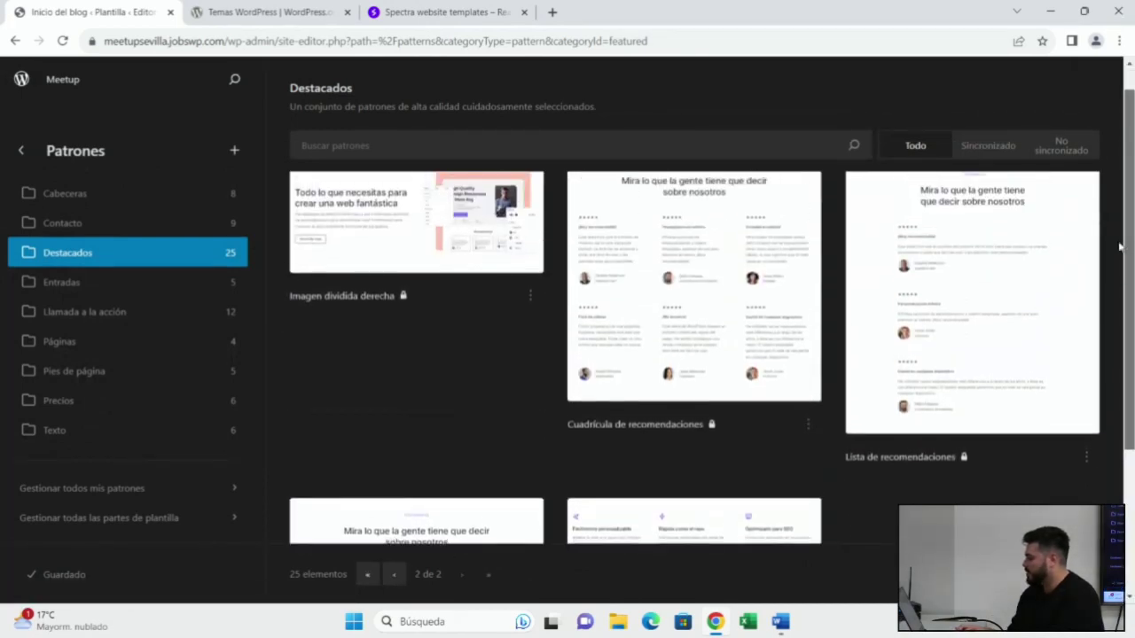
- Browse the Entradas, Llamada a la acción and Páginas pattern categories
click(204, 288)
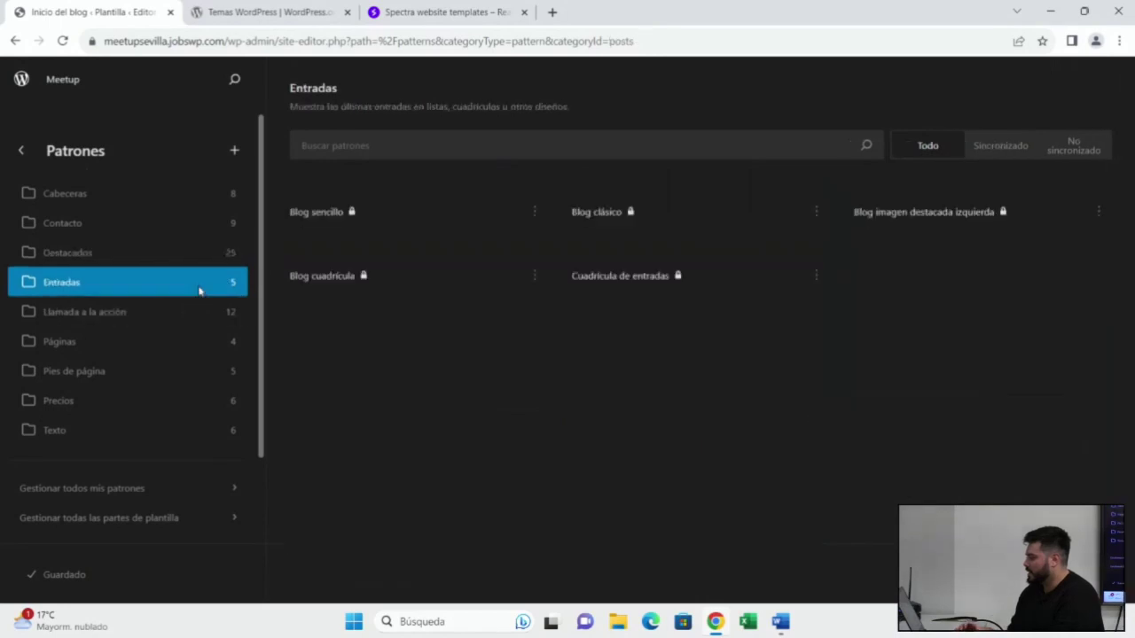
drag(260, 283, 274, 349)
click(121, 222)
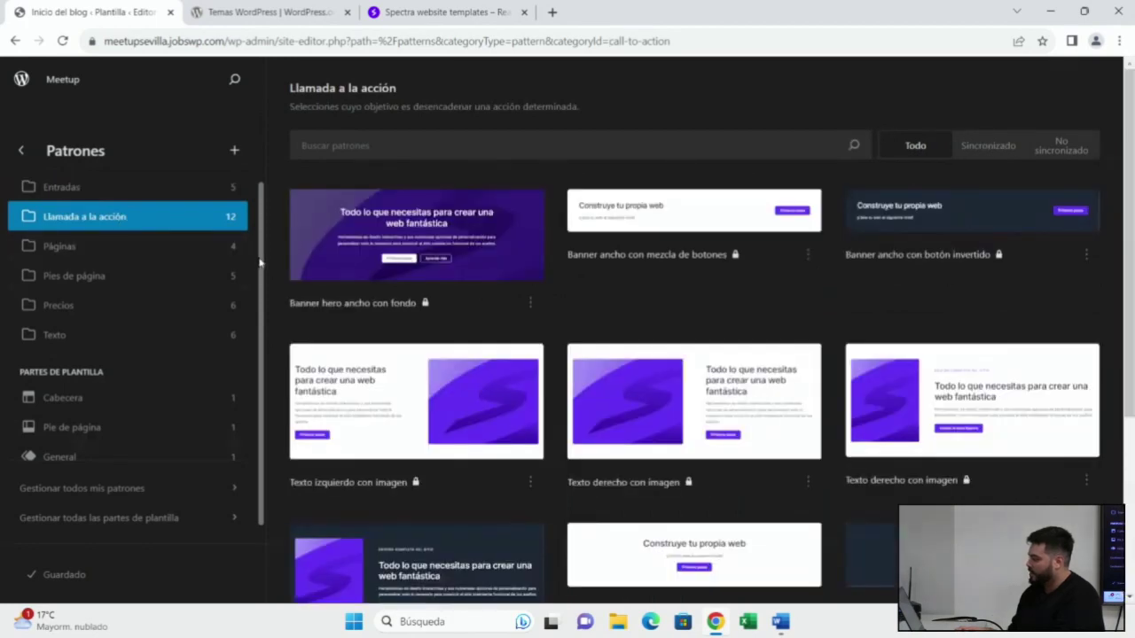
drag(260, 262, 272, 316)
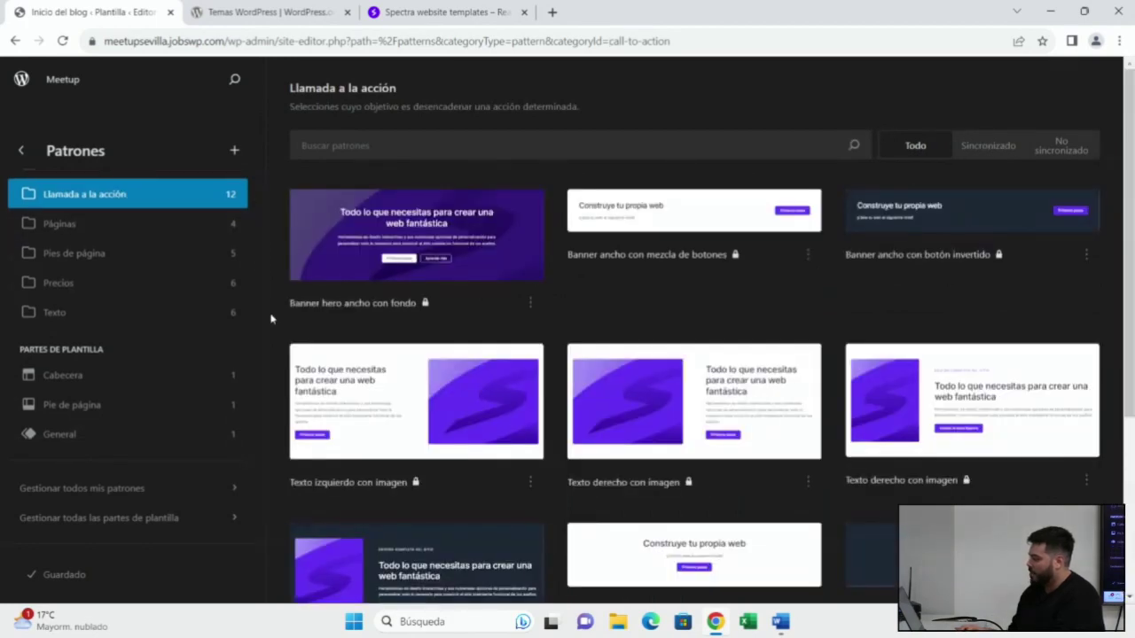
click(78, 229)
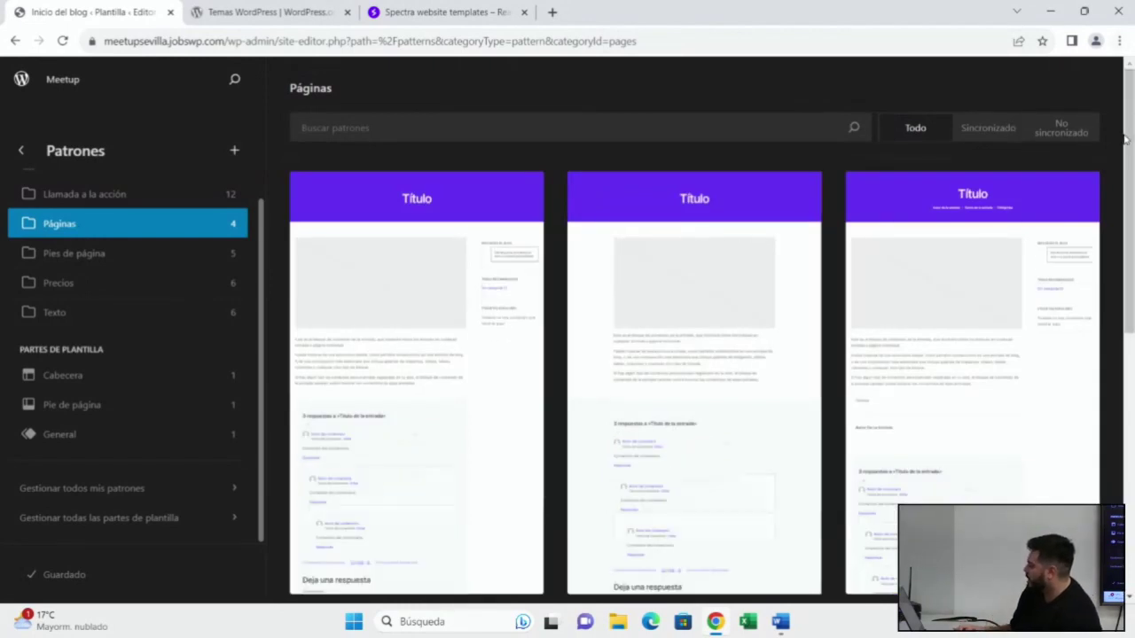
drag(1124, 139, 1130, 167)
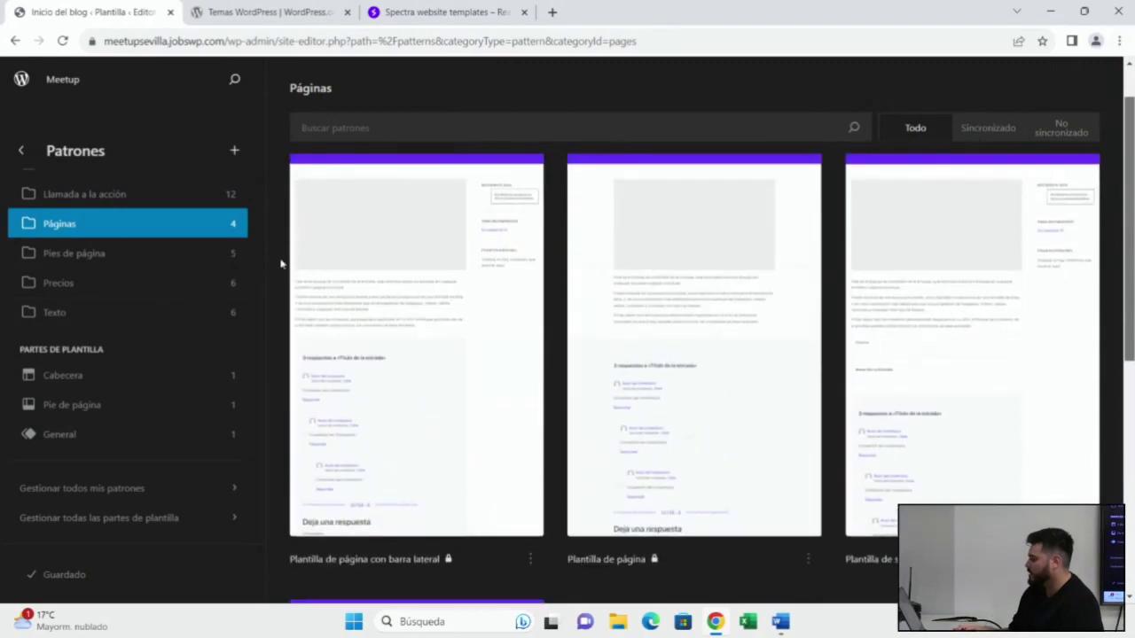
- Review the Cabecera, Pie de página and General template parts
click(78, 381)
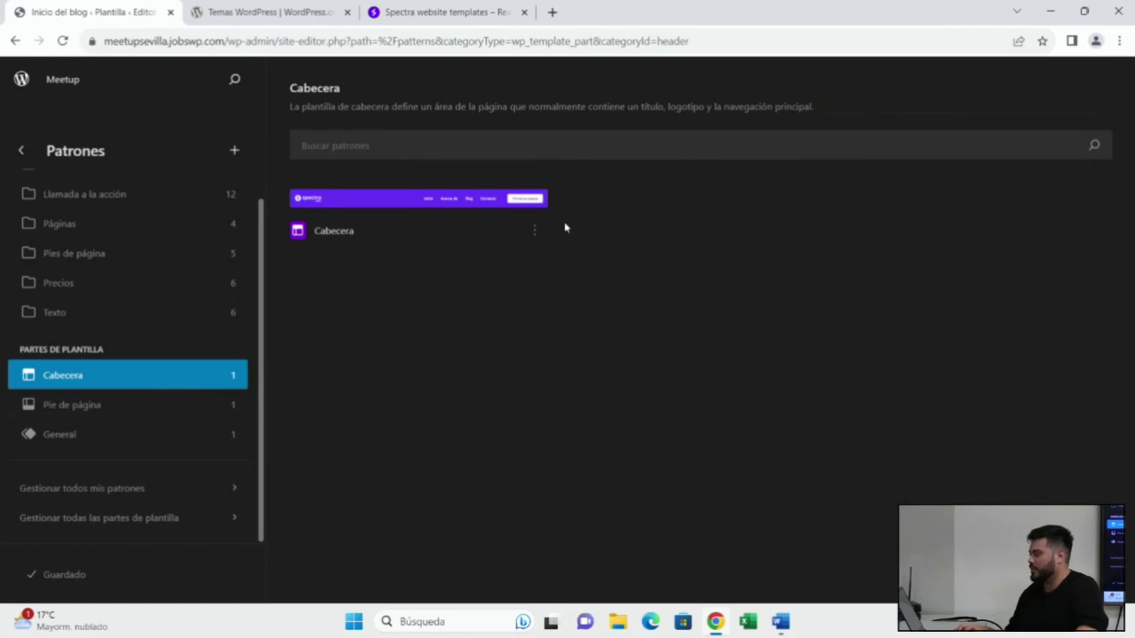
click(124, 409)
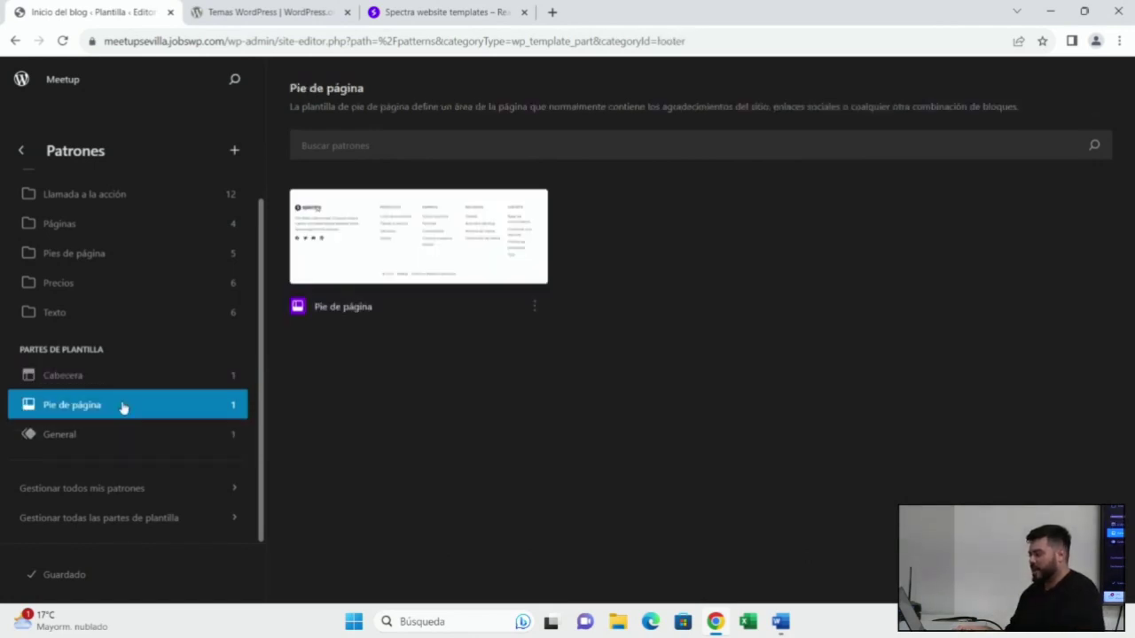
click(107, 446)
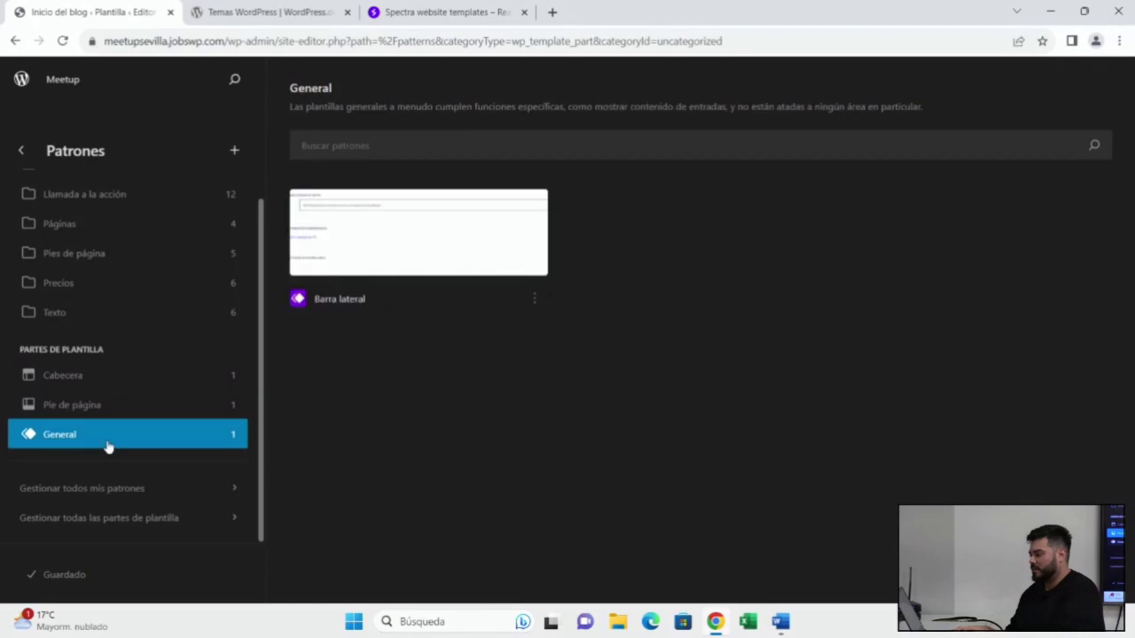
- Open the Cabecera template part for editing and dismiss the welcome guide
click(137, 376)
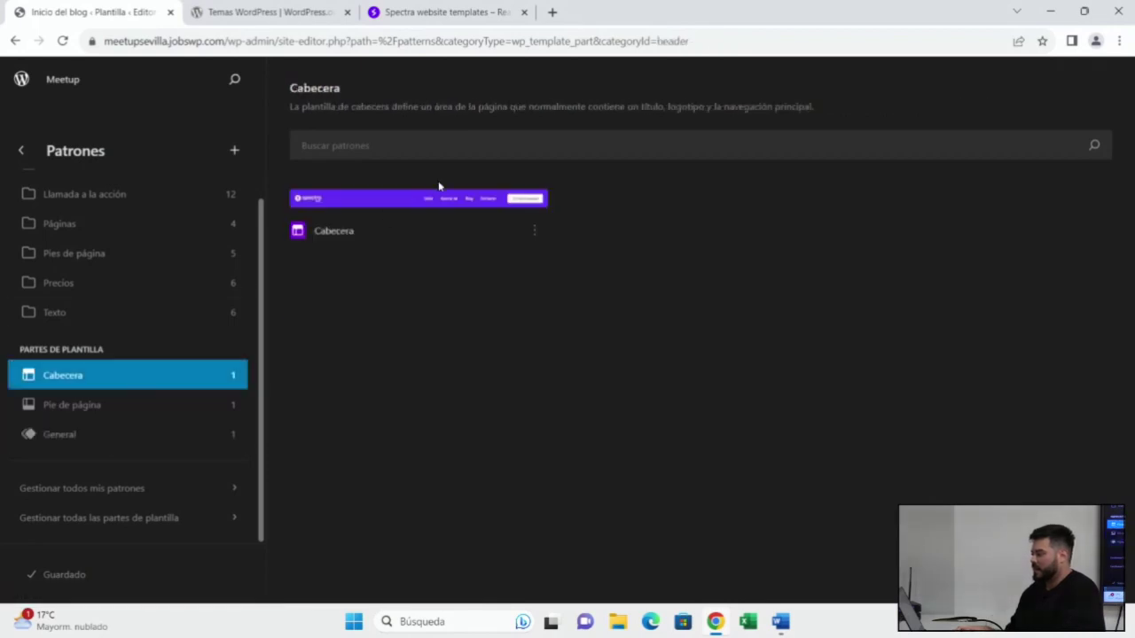
click(424, 205)
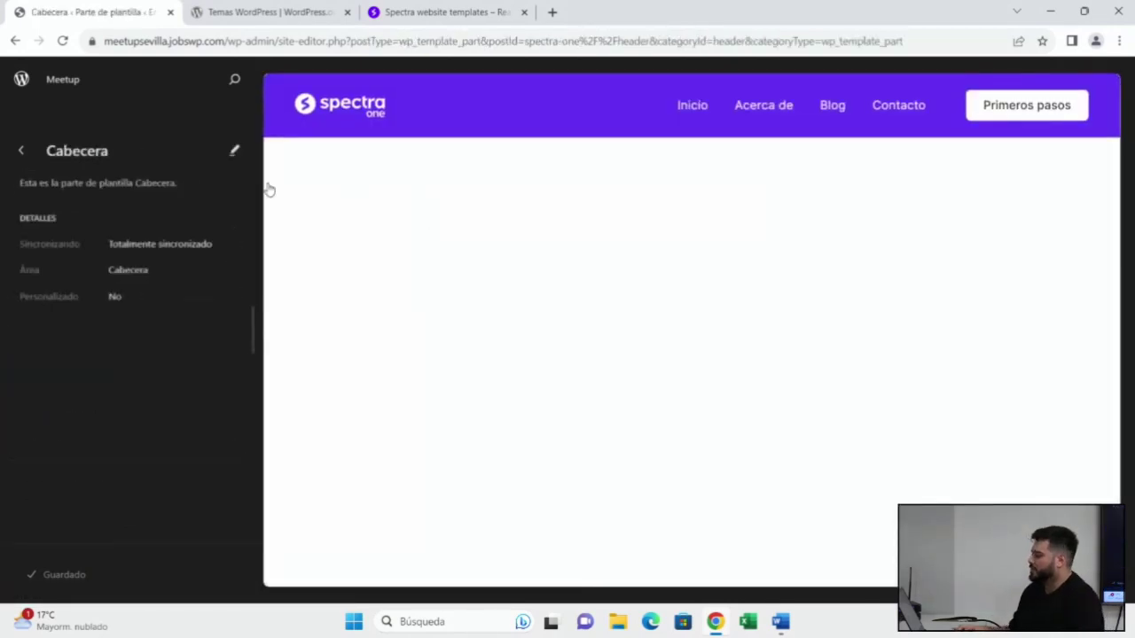
click(233, 152)
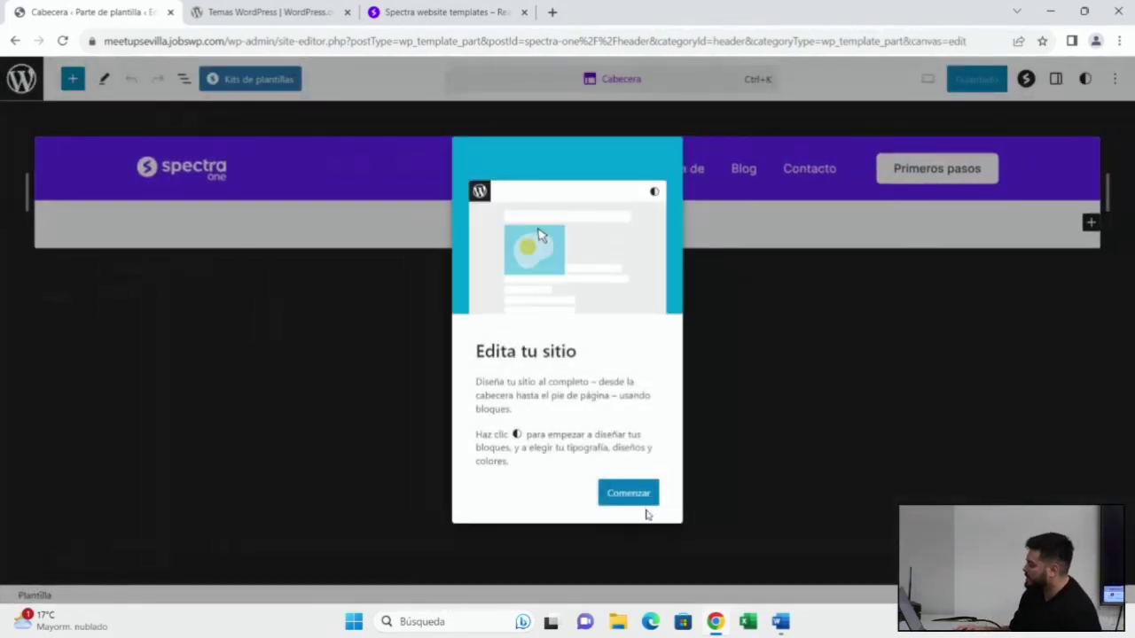
click(629, 493)
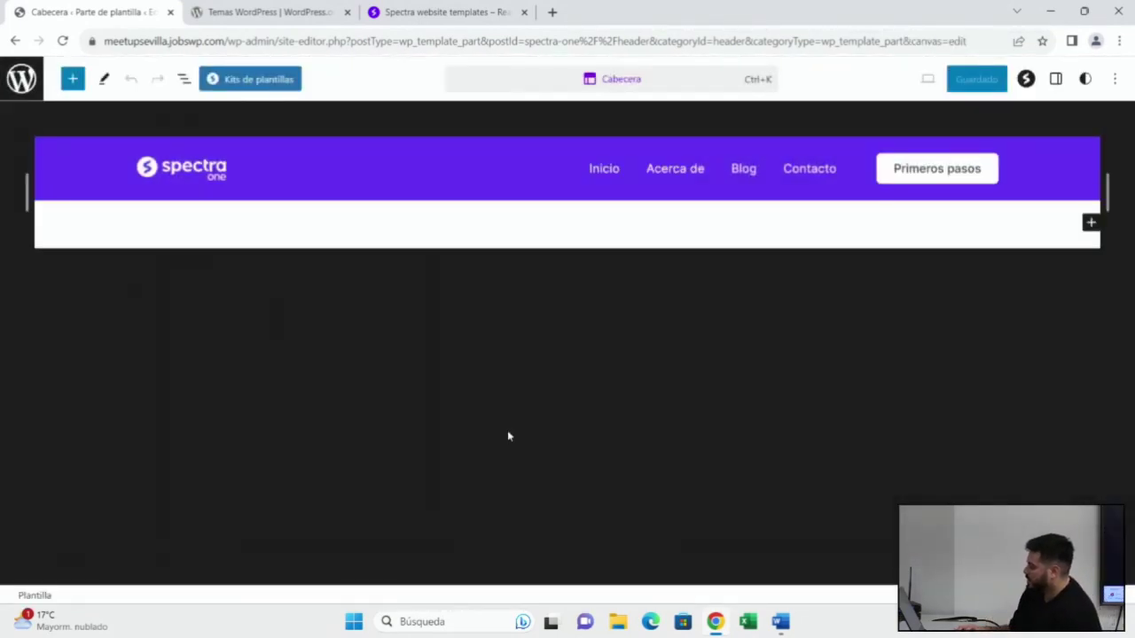
- Show the header's block list view and expand its group and both rows down to the Navegación and Botones blocks
click(184, 80)
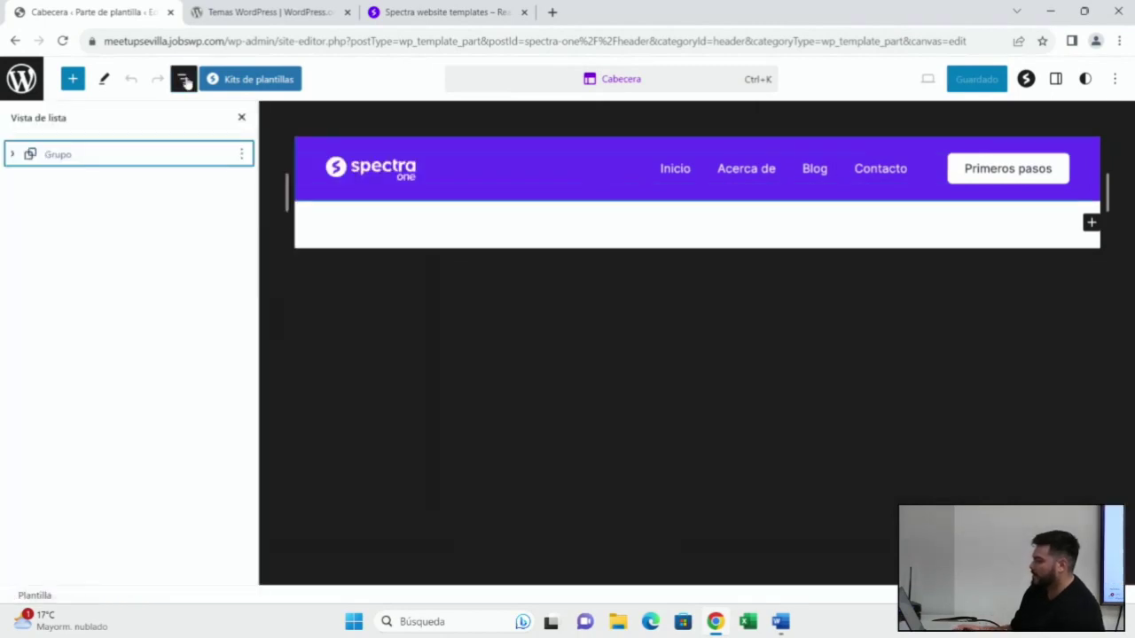
click(12, 156)
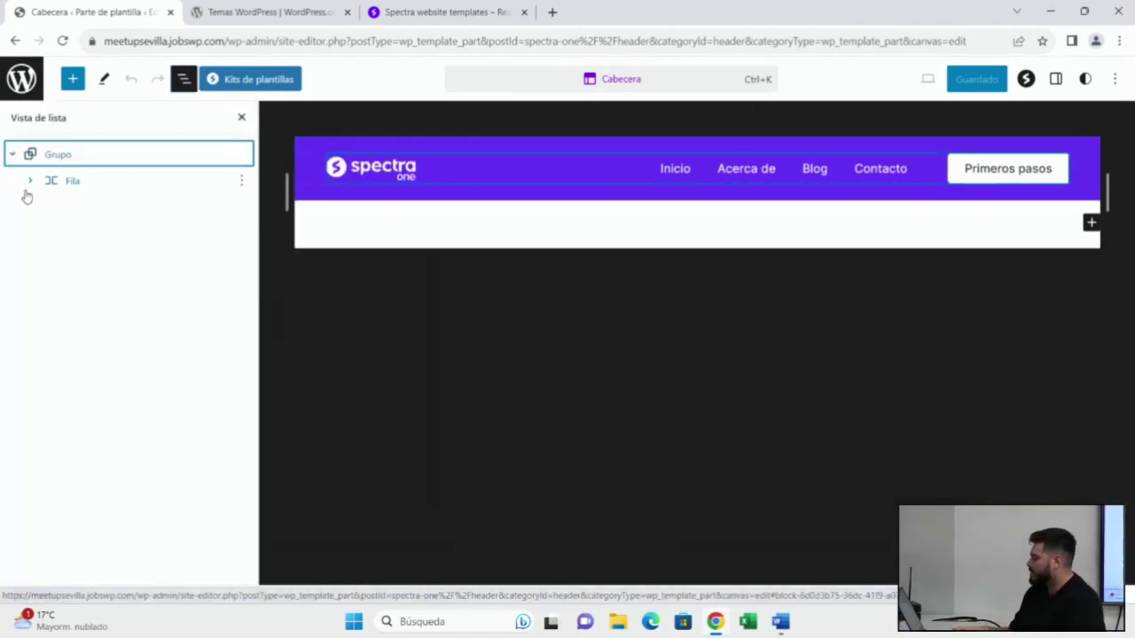
click(28, 183)
click(69, 210)
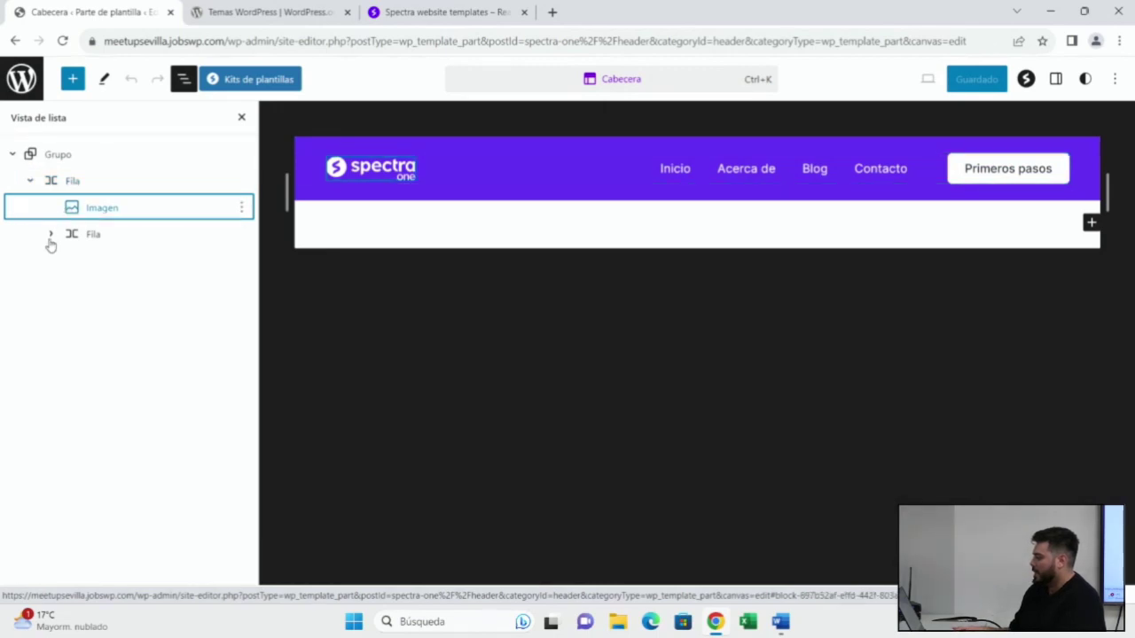
click(50, 236)
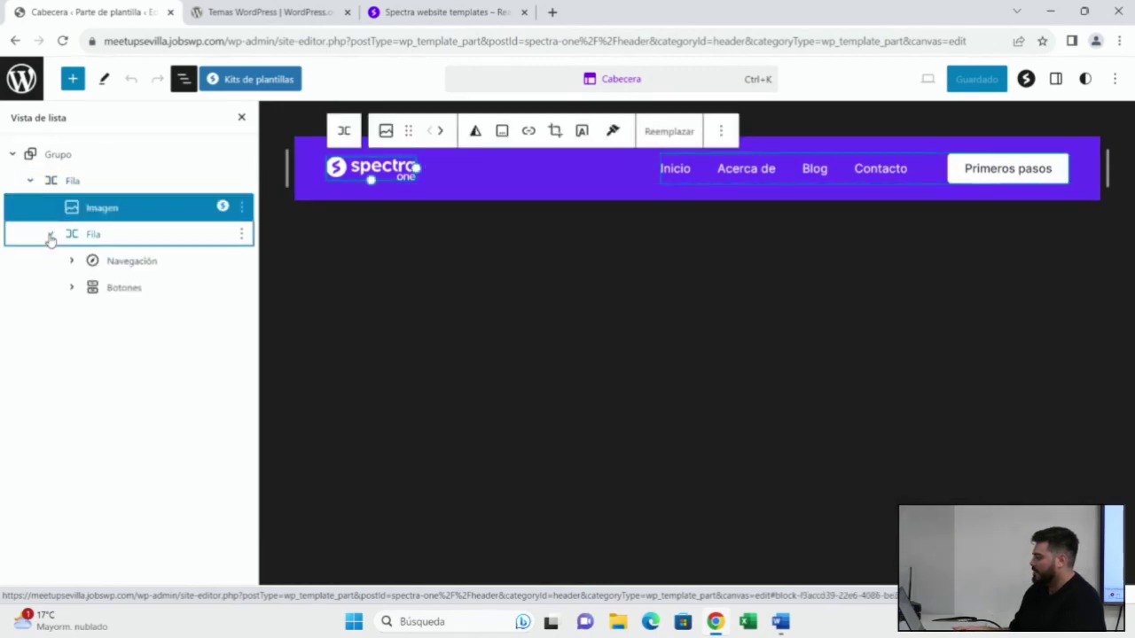
- Check which block types the header's Grupo can be transformed into, and select the outer Fila inside it
click(57, 156)
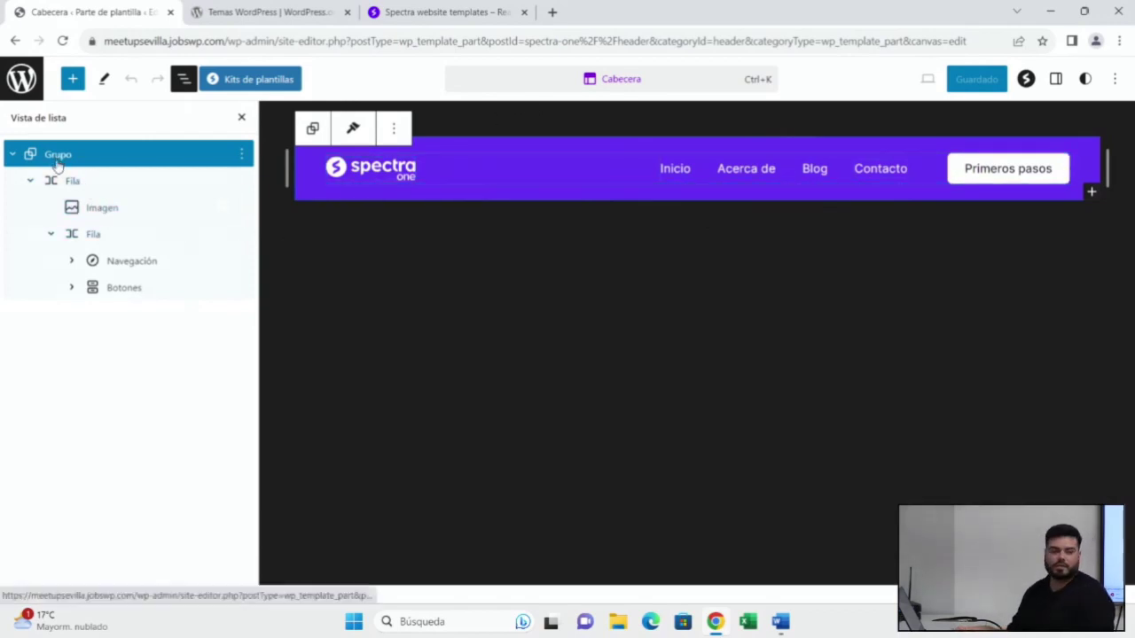
click(311, 131)
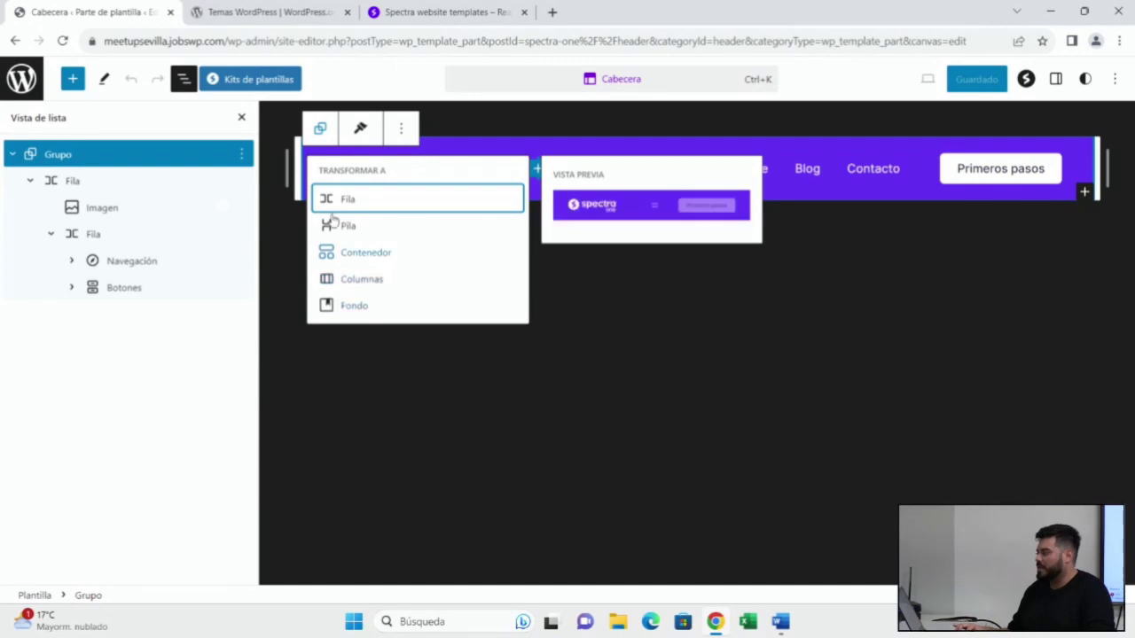
click(73, 183)
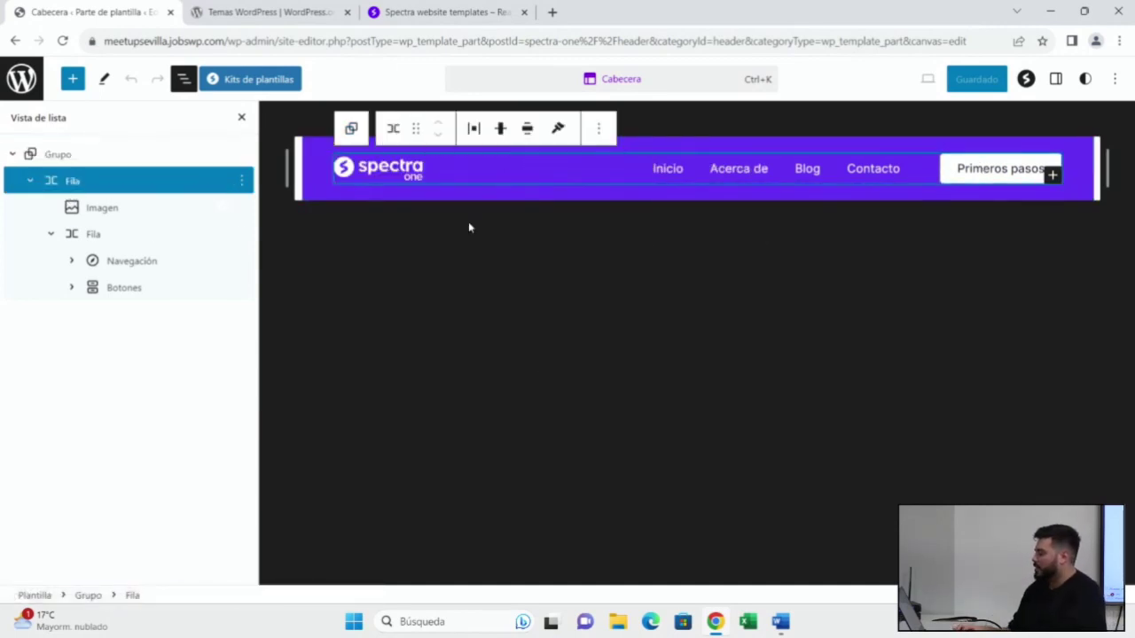
- Enlarge the Spectra One logo image in the header slightly and check the link assigned to it
click(75, 155)
click(91, 183)
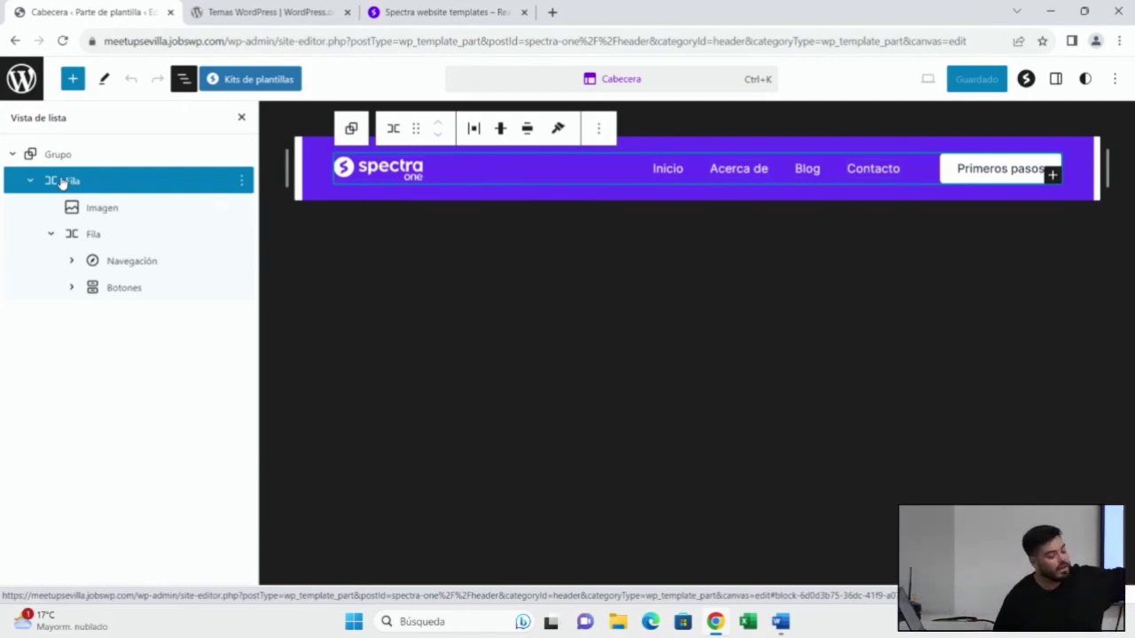
click(85, 211)
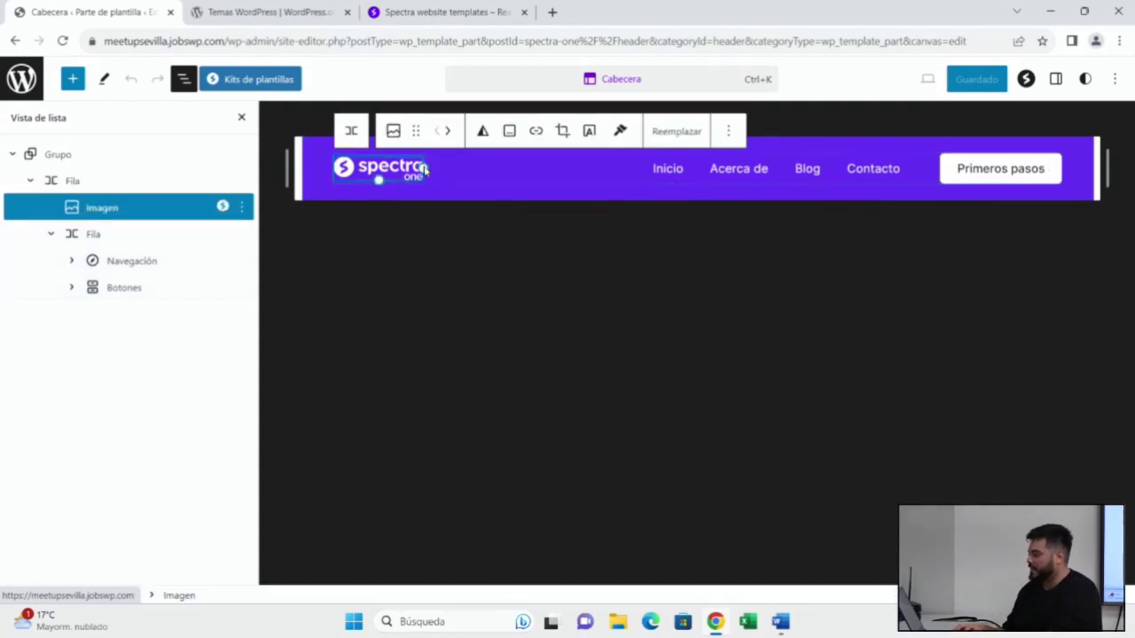
drag(426, 168, 454, 177)
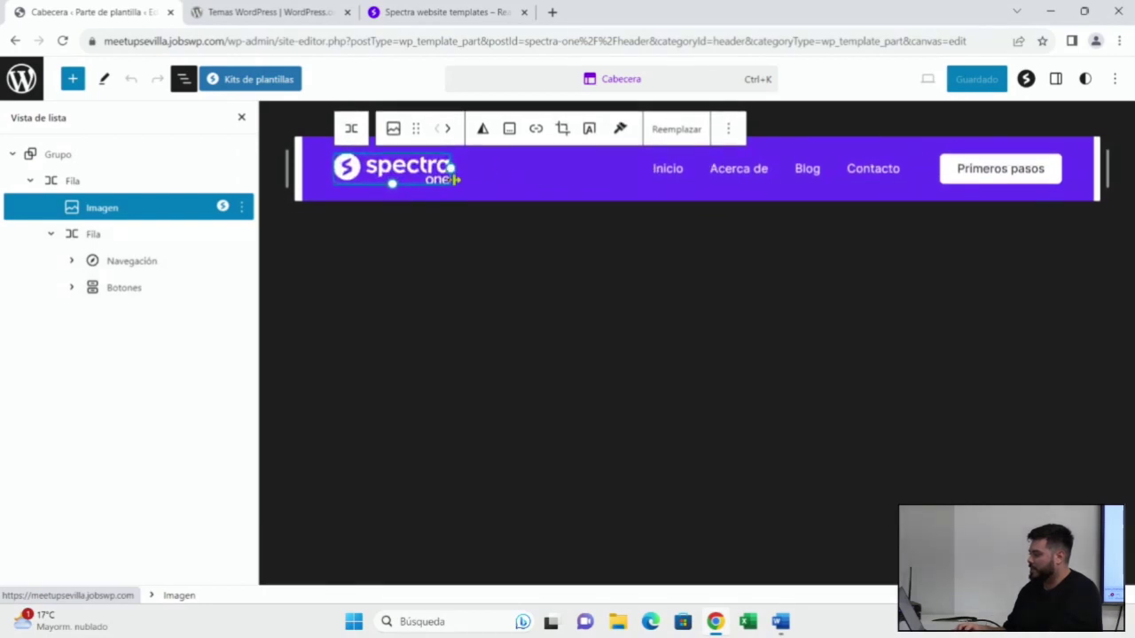
click(533, 133)
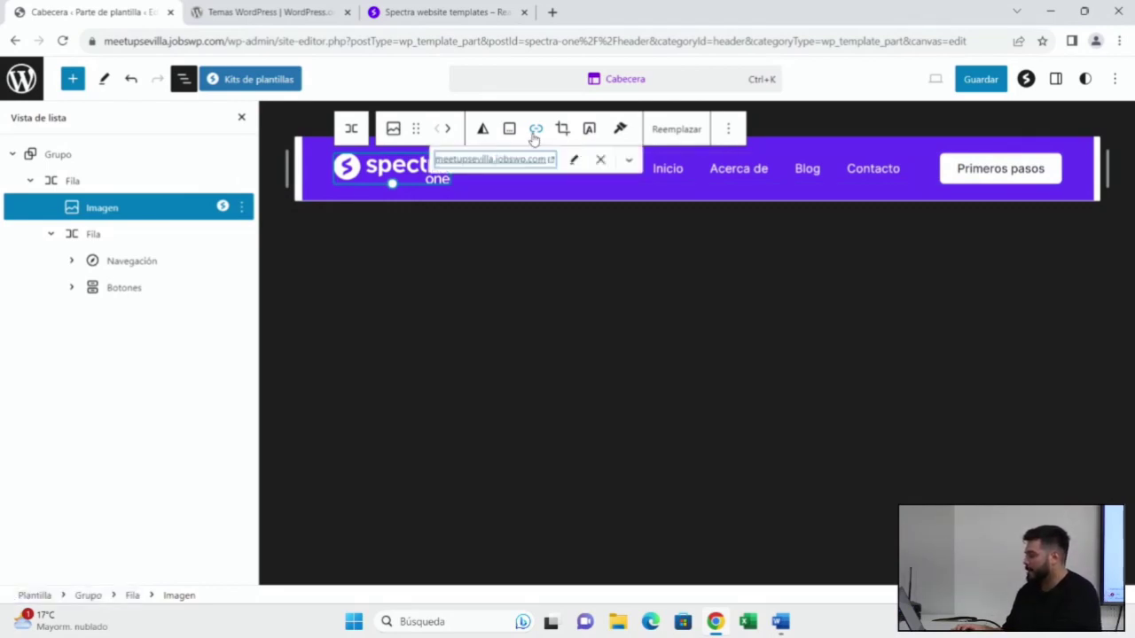
click(97, 215)
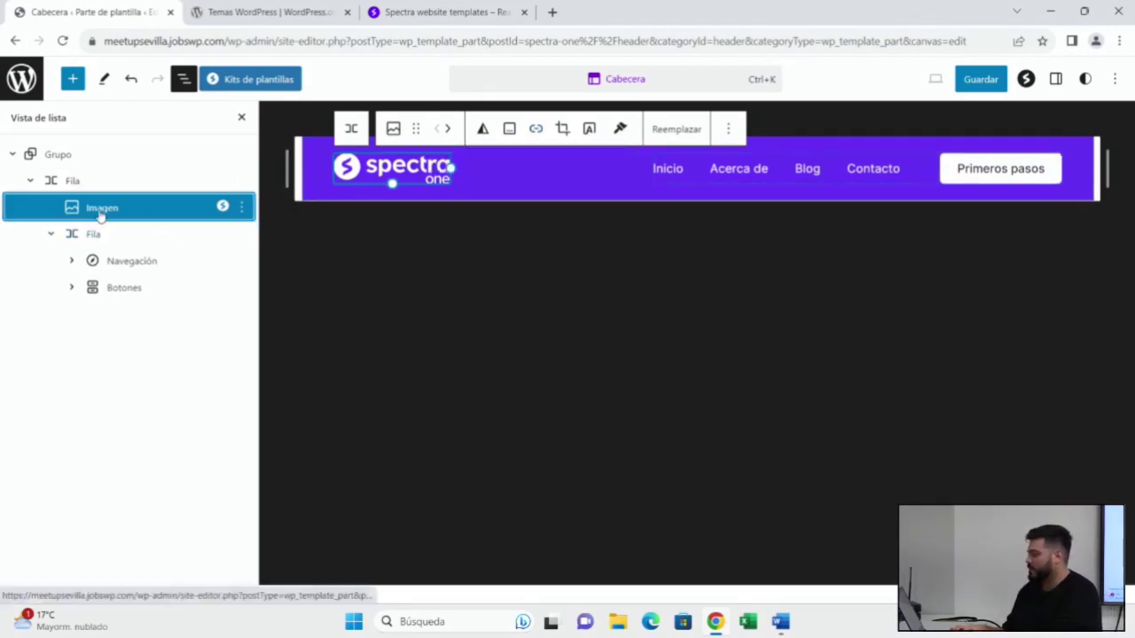
- Examine how the header nests its Grupo, outer Fila, Imagen and inner Fila by selecting each block in turn
click(87, 237)
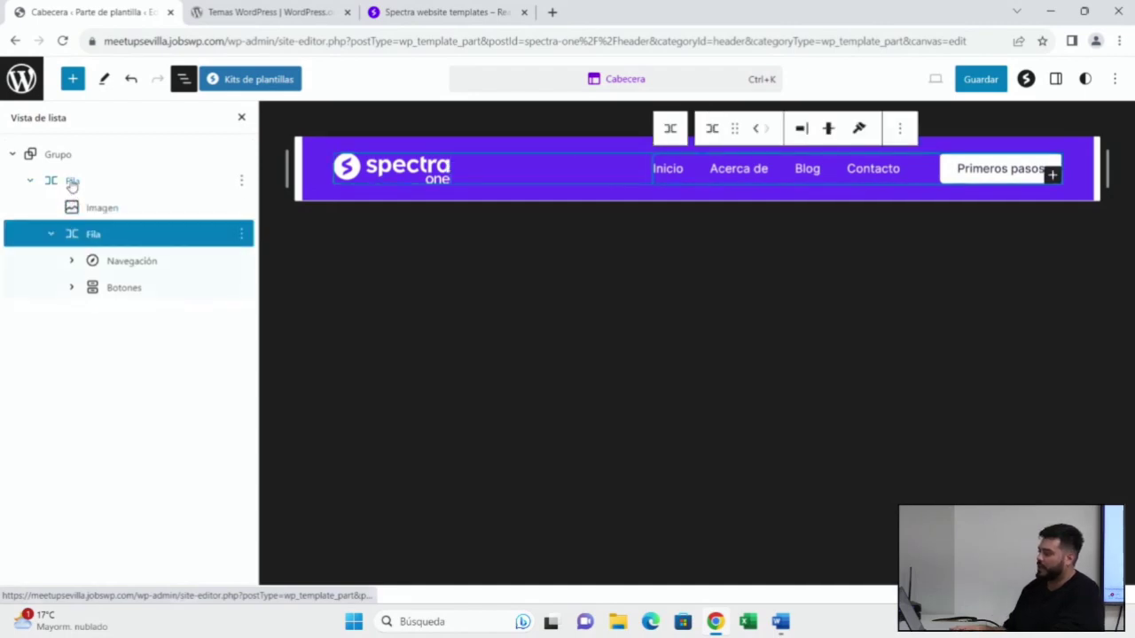
click(72, 182)
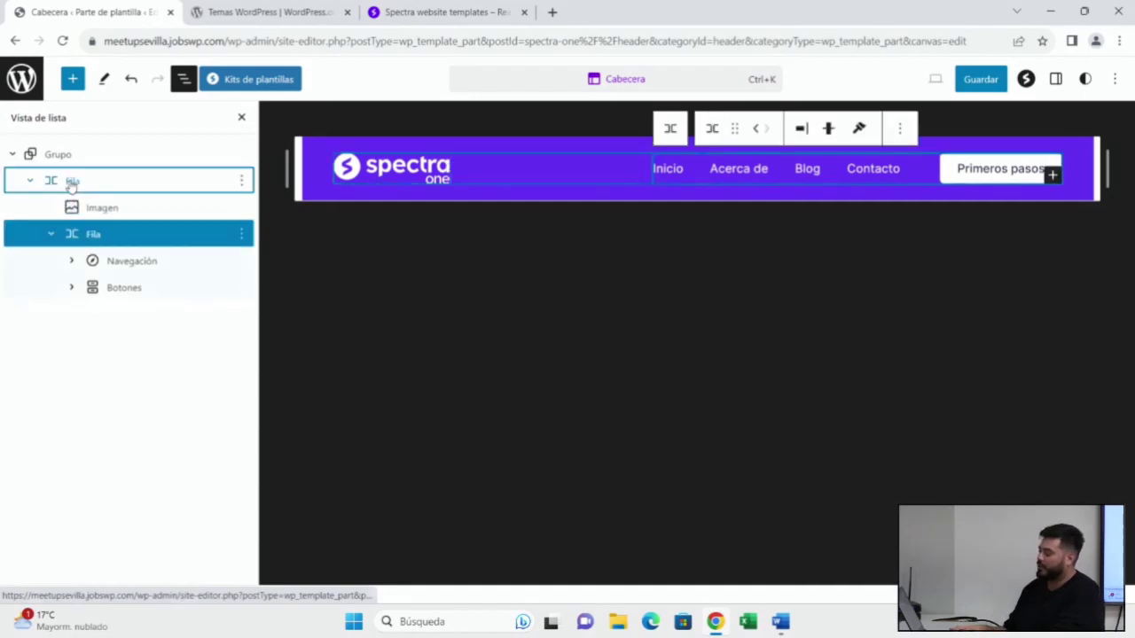
click(87, 235)
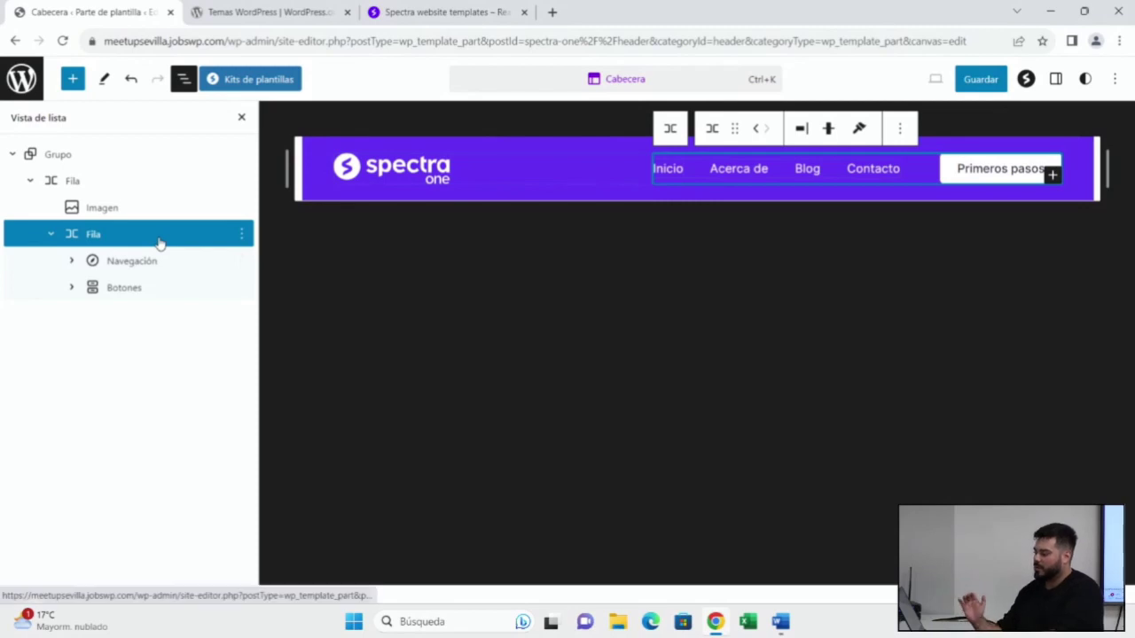
click(86, 155)
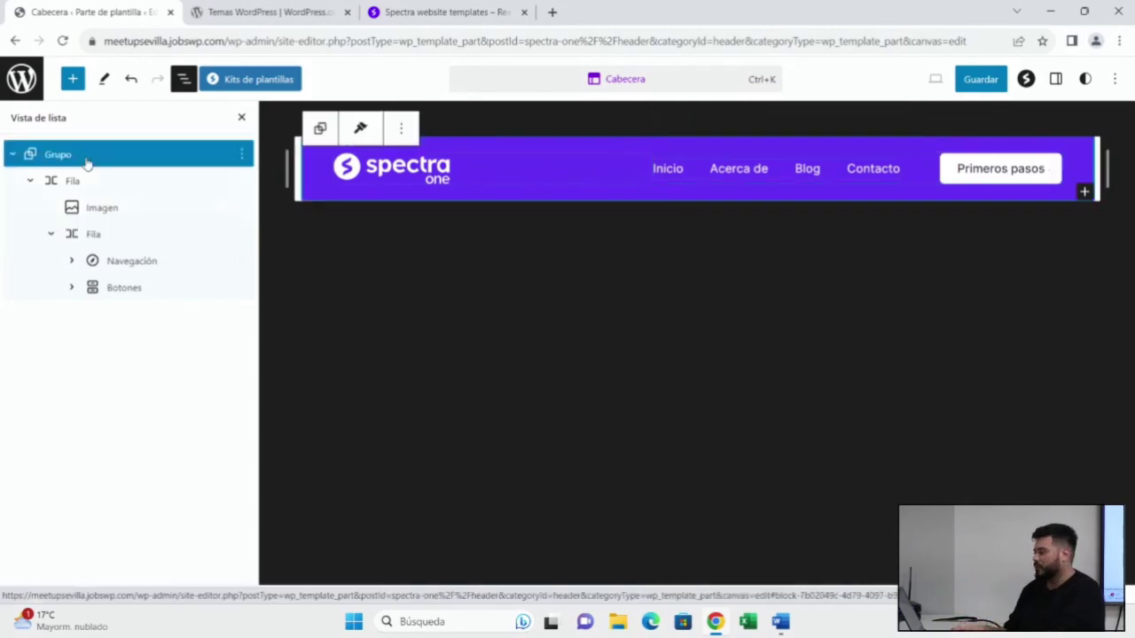
click(83, 179)
click(97, 209)
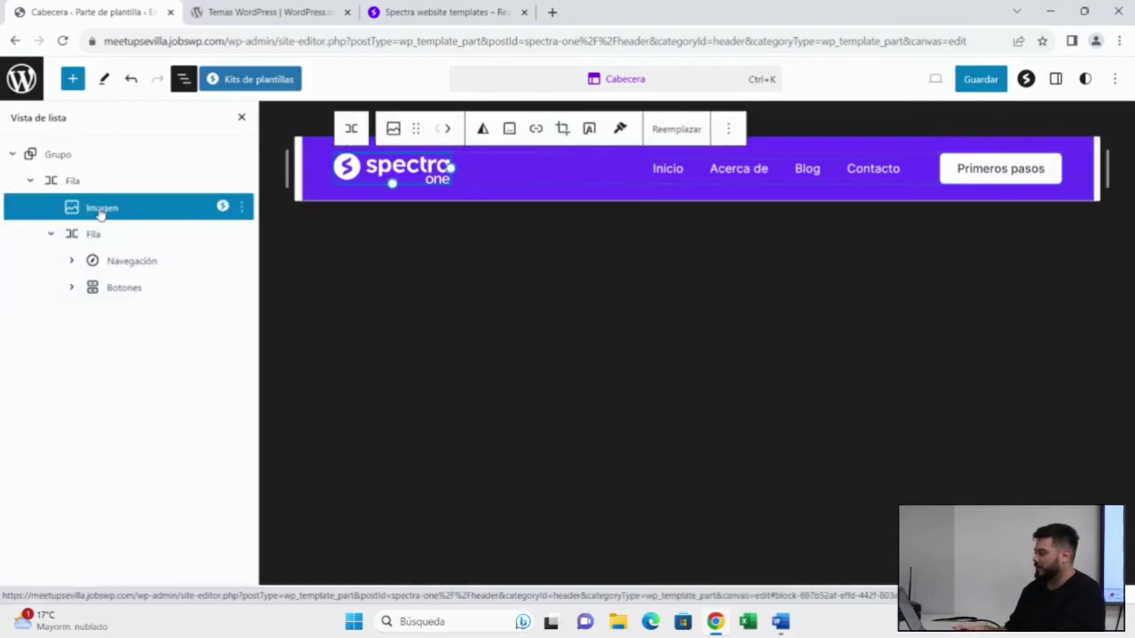
click(89, 182)
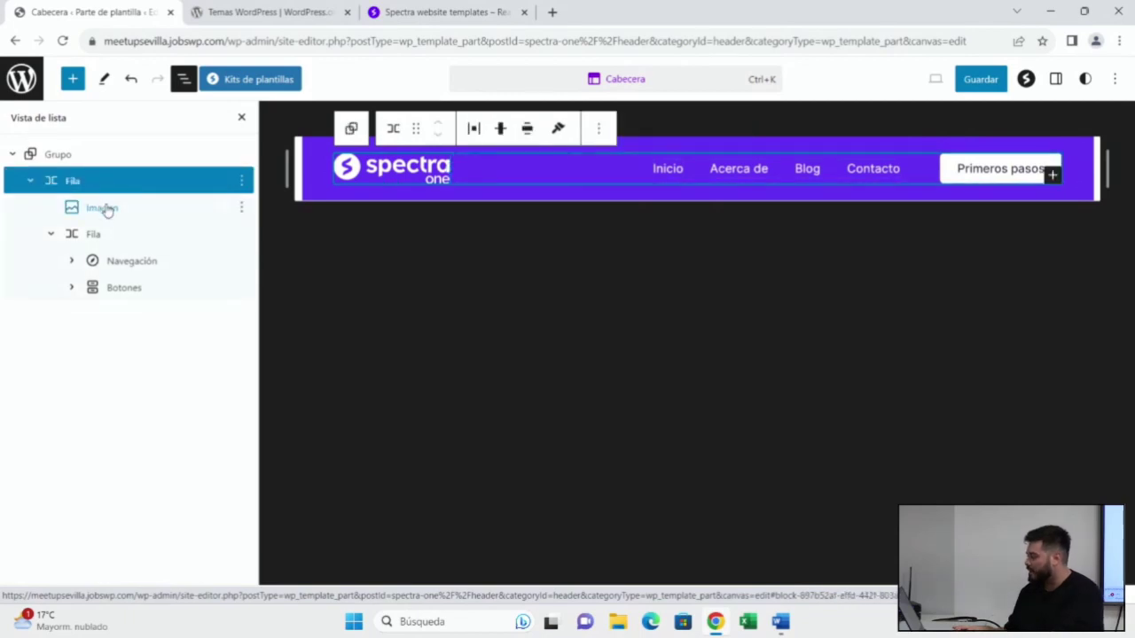
click(106, 208)
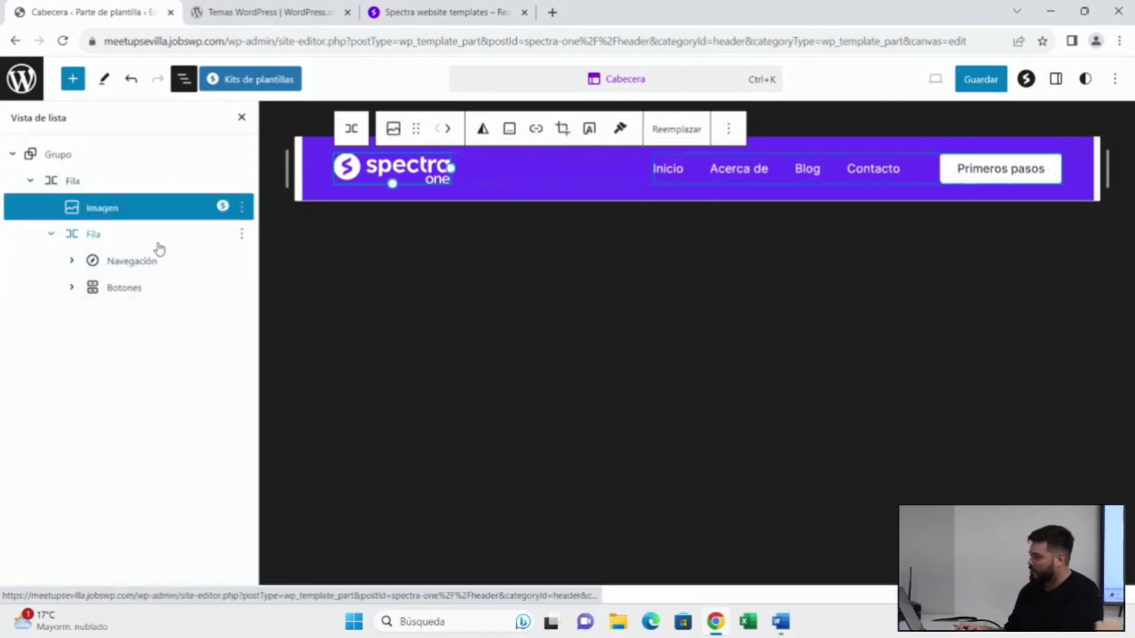
click(98, 237)
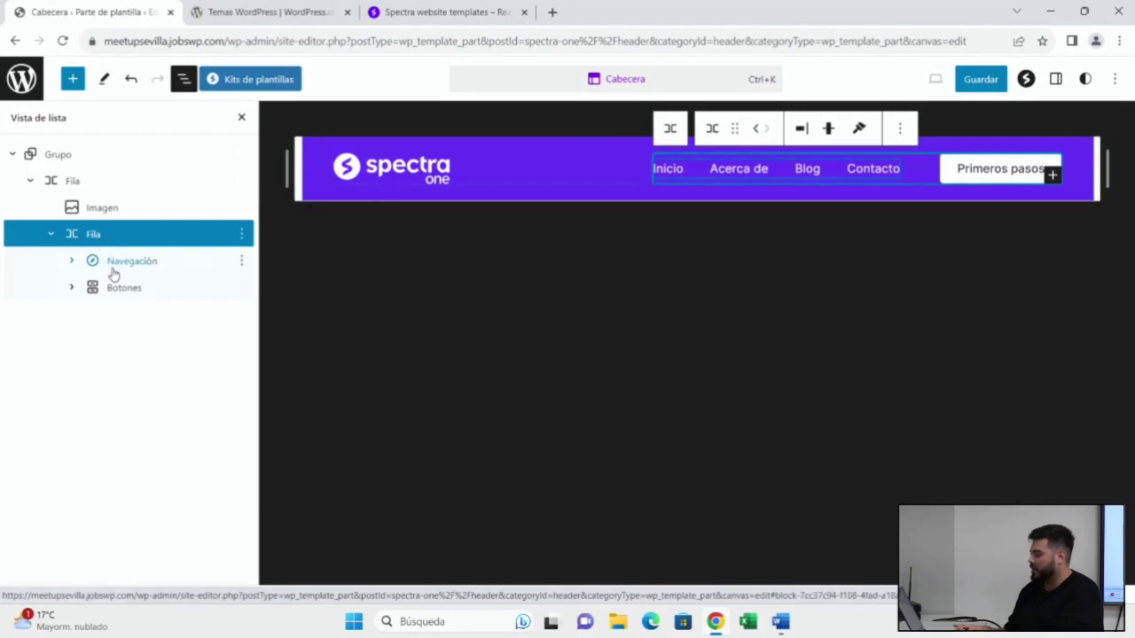
- Expand the Navegación block in the list view and inspect its Inicio link
click(72, 261)
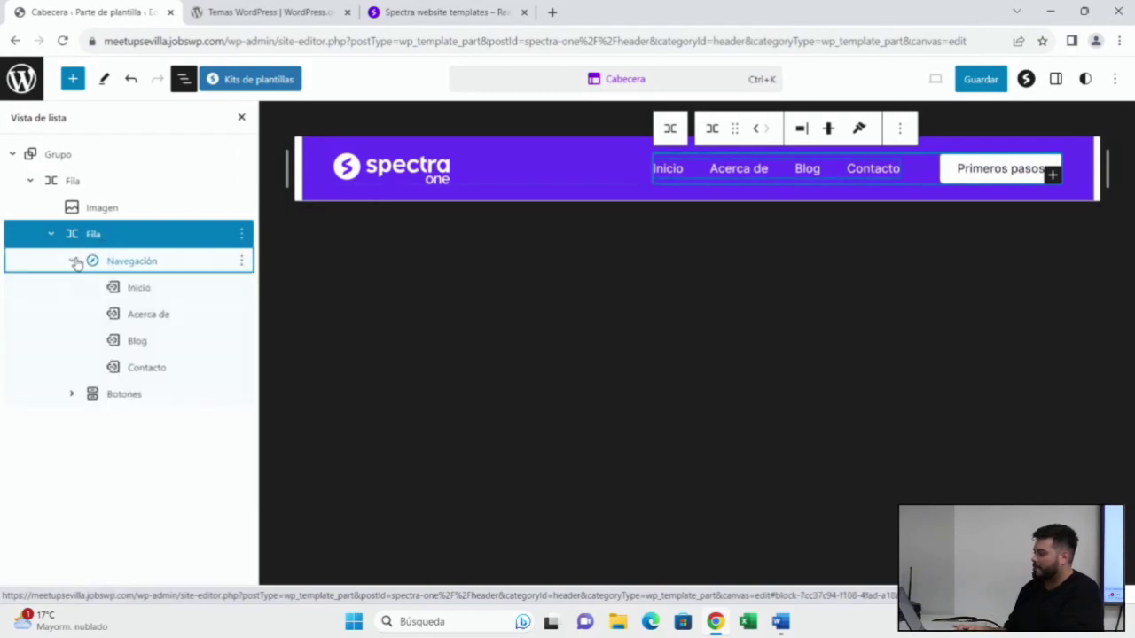
click(133, 260)
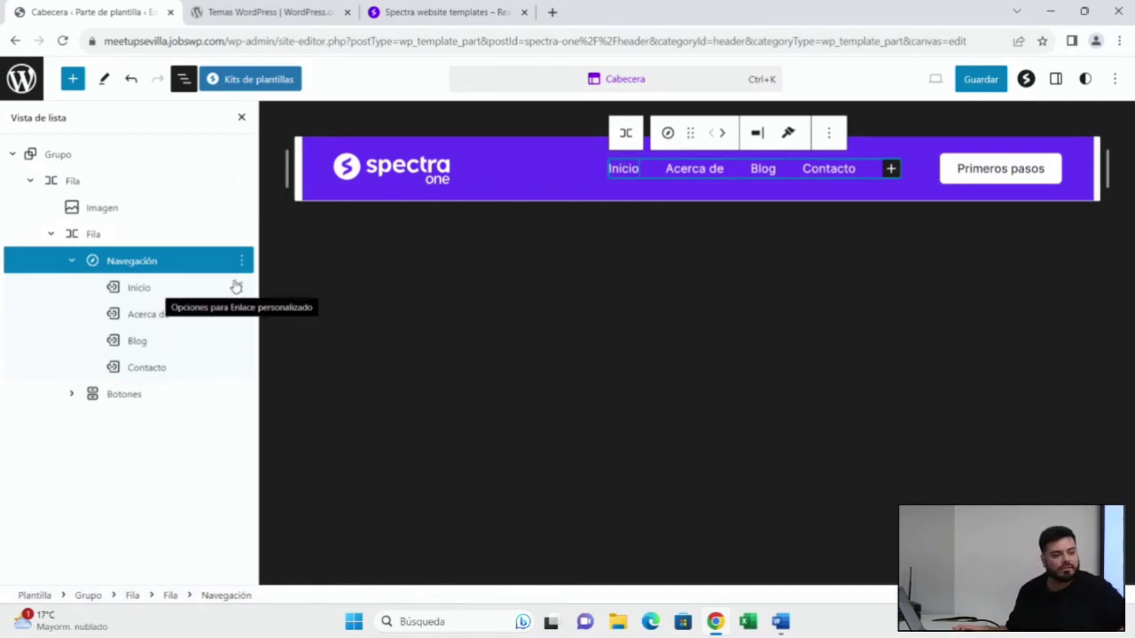
click(168, 288)
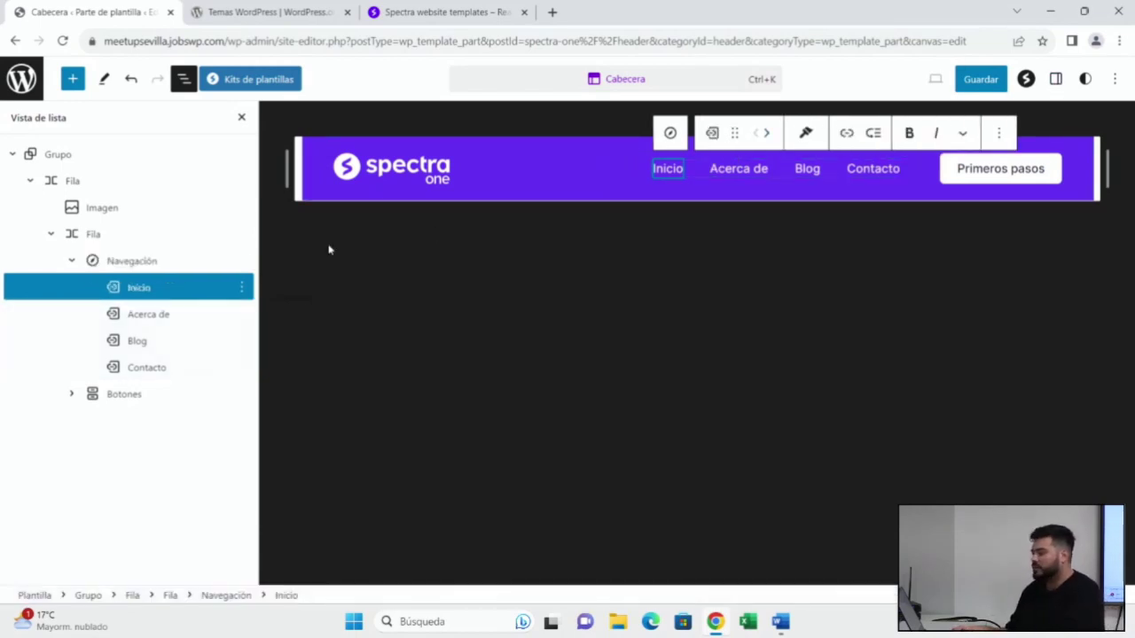
click(129, 262)
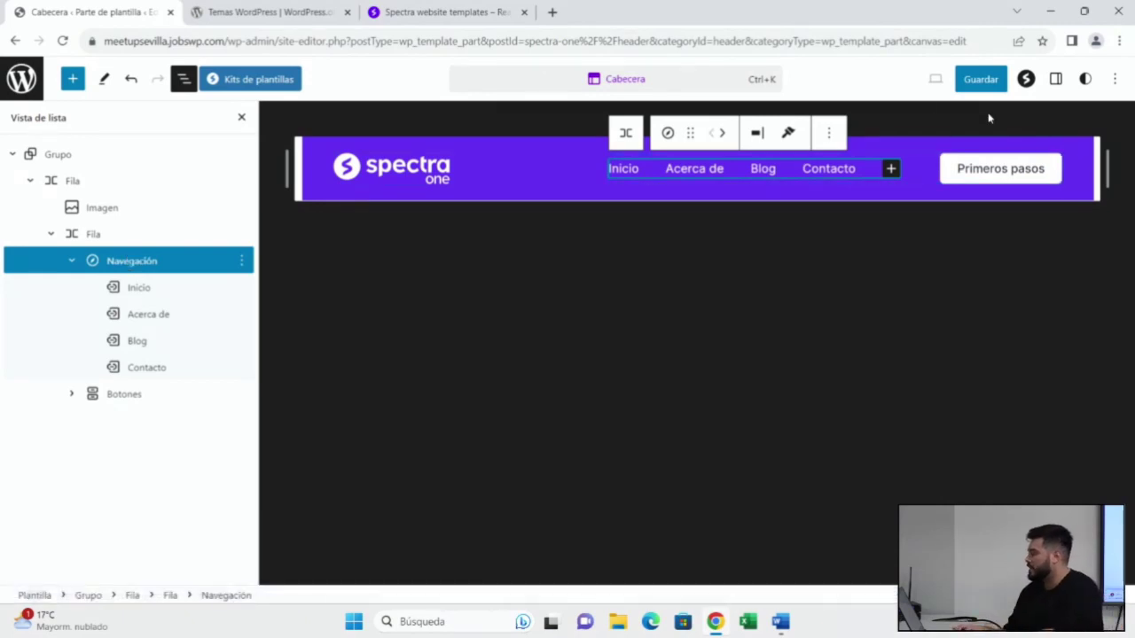
- Show the Navegación block's settings and check the available menus and the option for creating a new one
click(1054, 79)
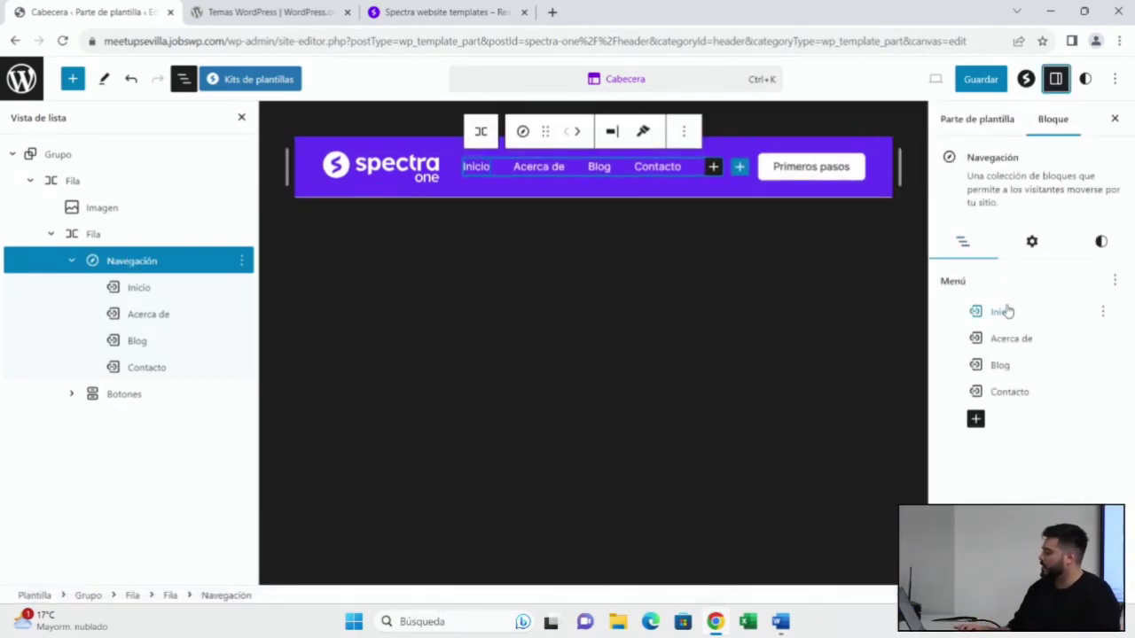
click(1114, 281)
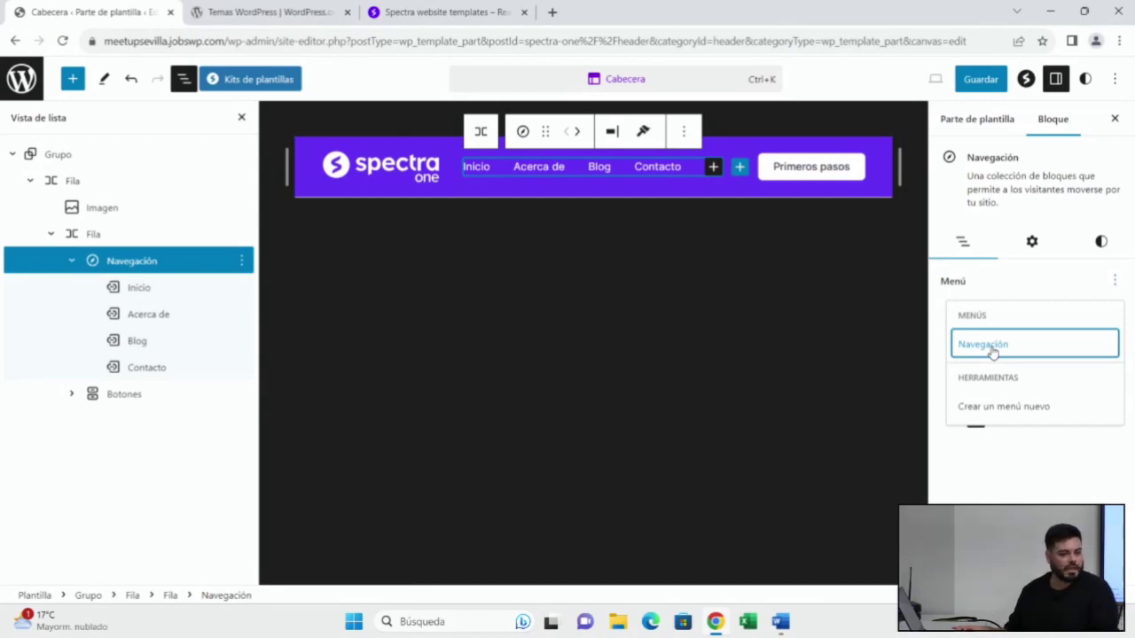
click(1003, 288)
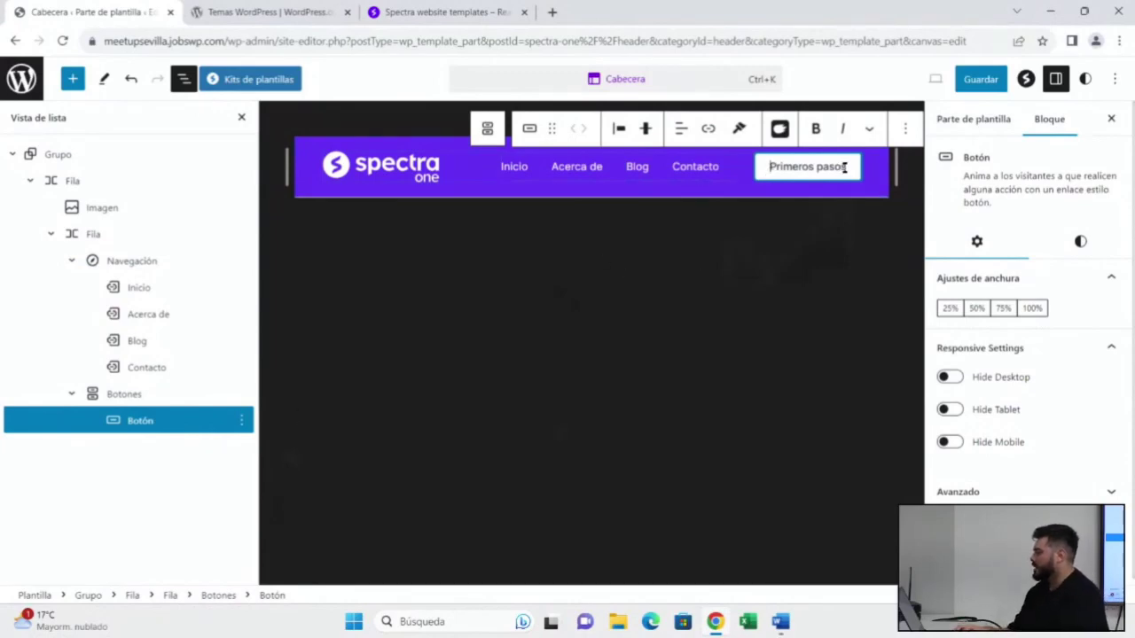
- Replace the header button's text with "Contacto"
key(BackSpace)
key(BackSpace)
key(BackSpace)
key(BackSpace)
key(BackSpace)
key(BackSpace)
key(BackSpace)
key(BackSpace)
key(BackSpace)
key(BackSpace)
key(BackSpace)
key(BackSpace)
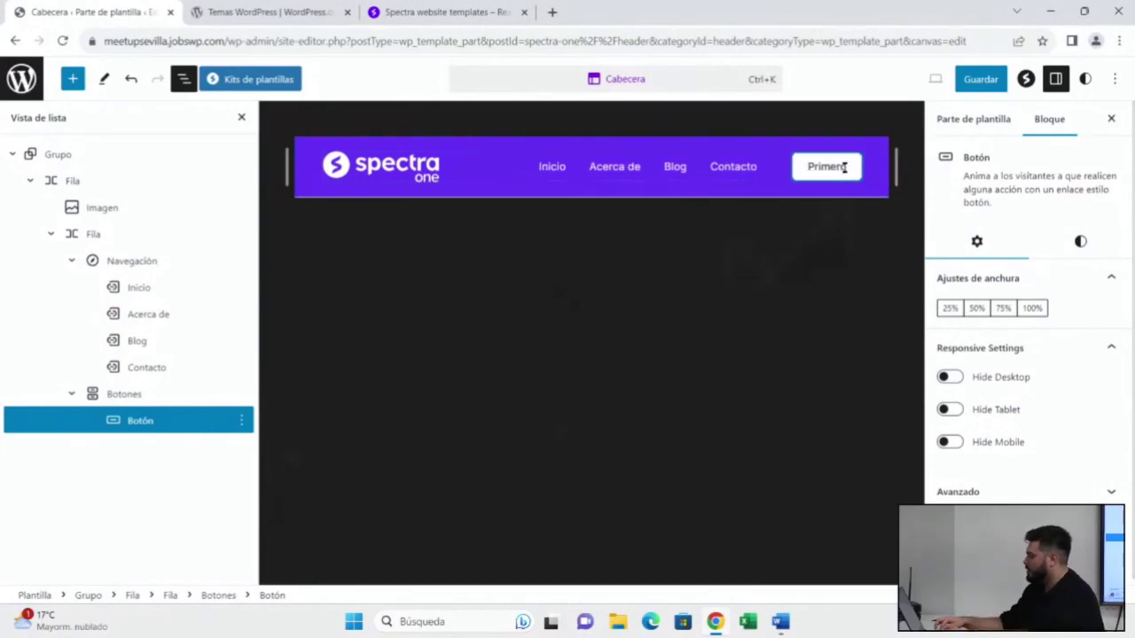
key(BackSpace)
key(BackSpace)
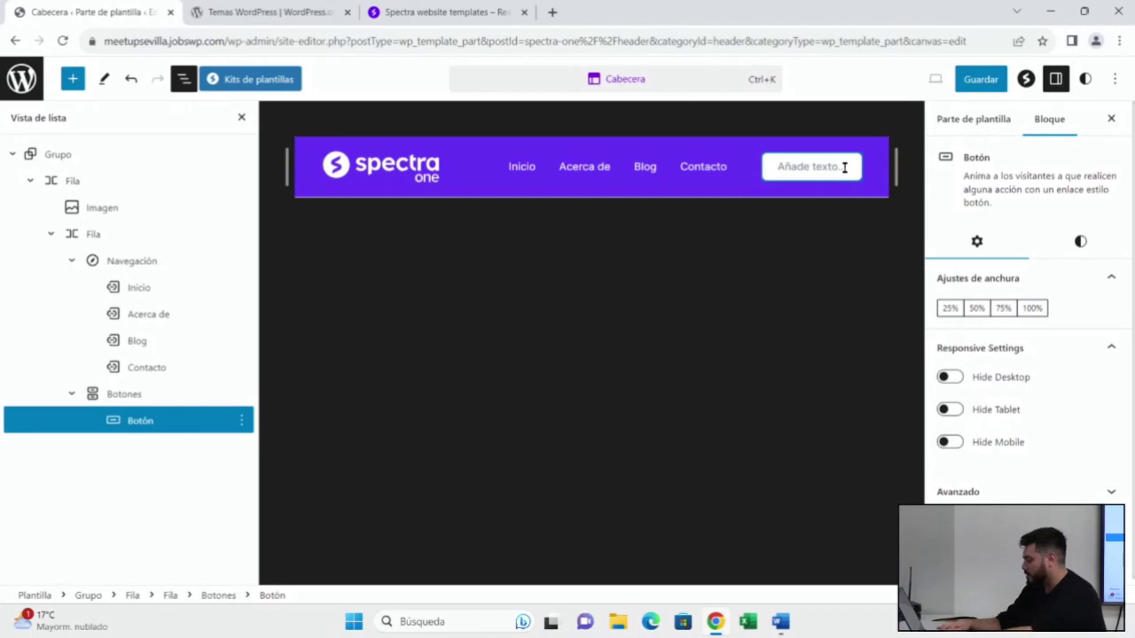
text(Contacto)
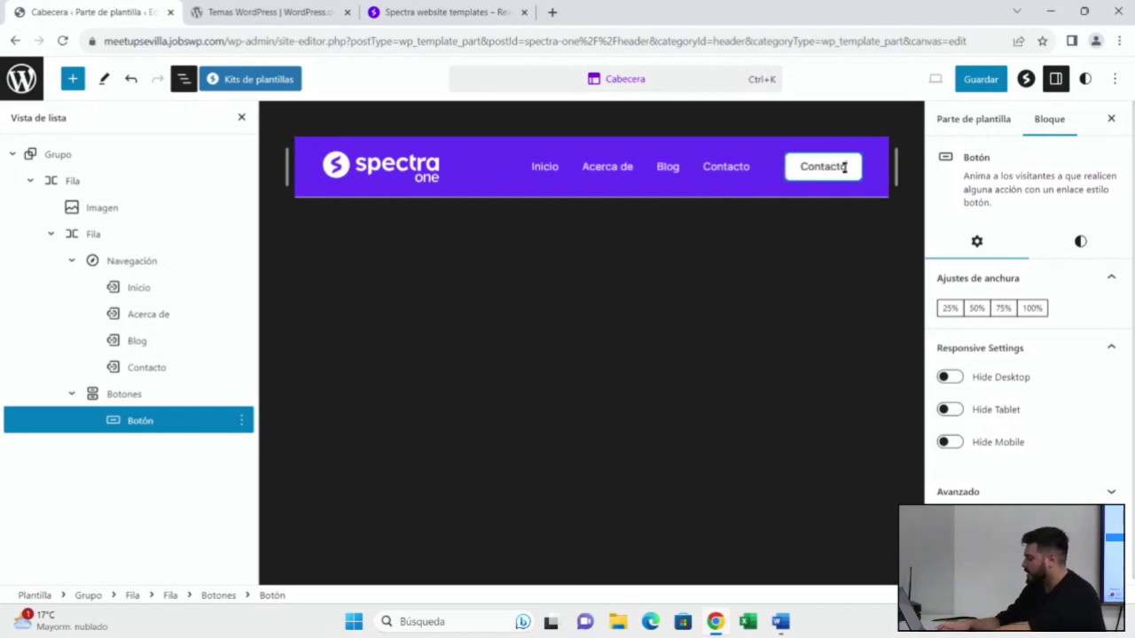
- Change the header button's text to "Inicio de sesión"
key(BackSpace)
key(BackSpace)
key(BackSpace)
key(BackSpace)
key(BackSpace)
key(BackSpace)
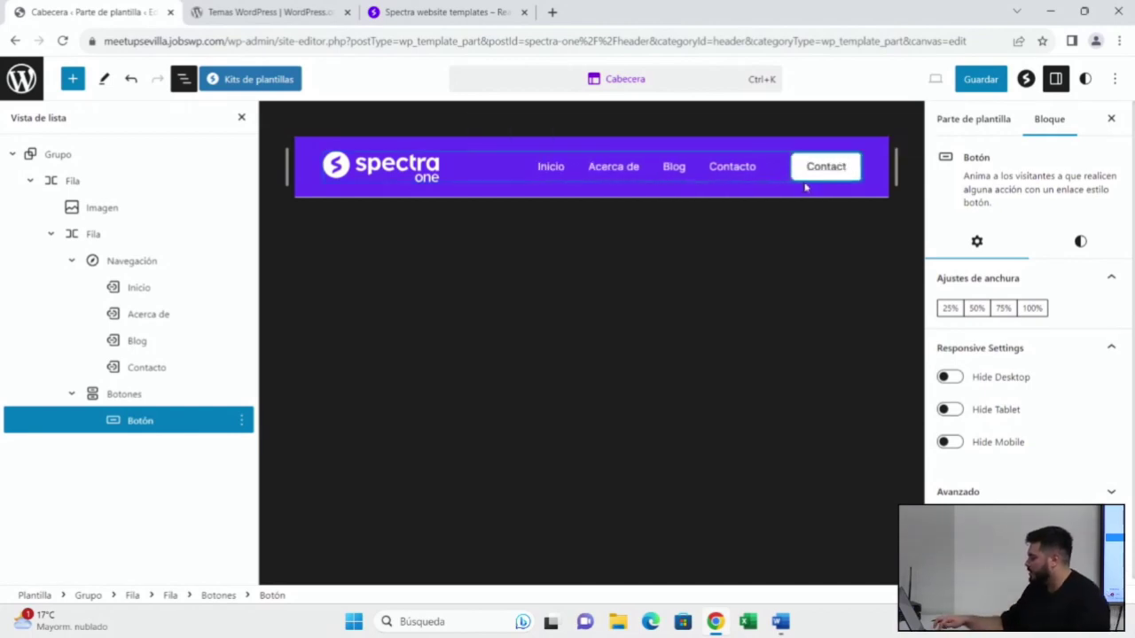
key(BackSpace)
key(BackSpace)
text(Inicio d)
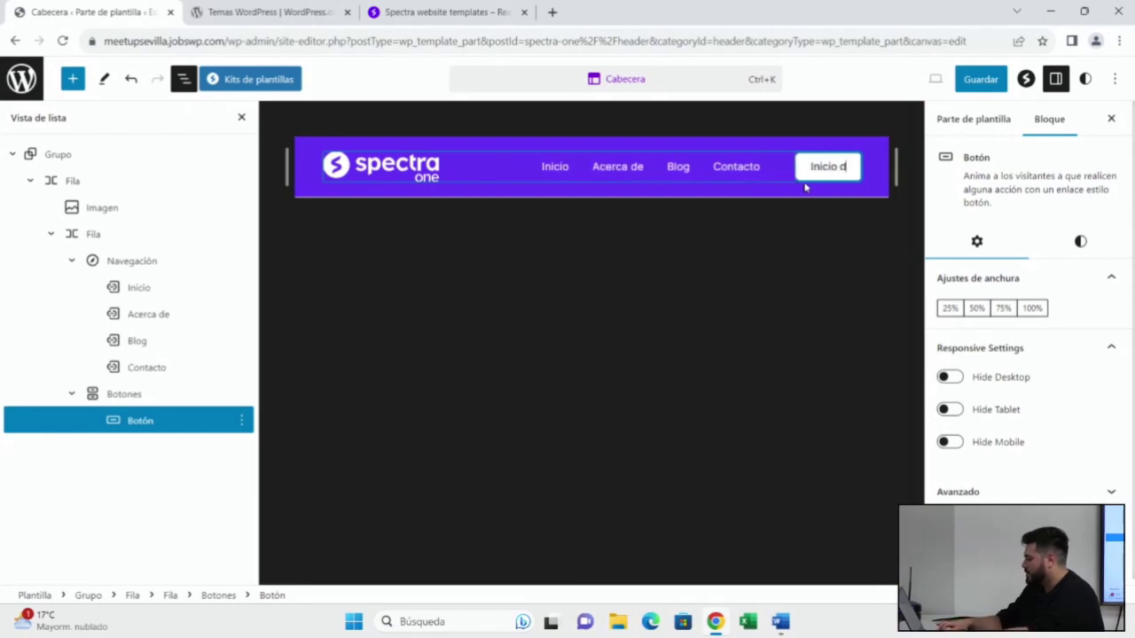
text(e sesi)
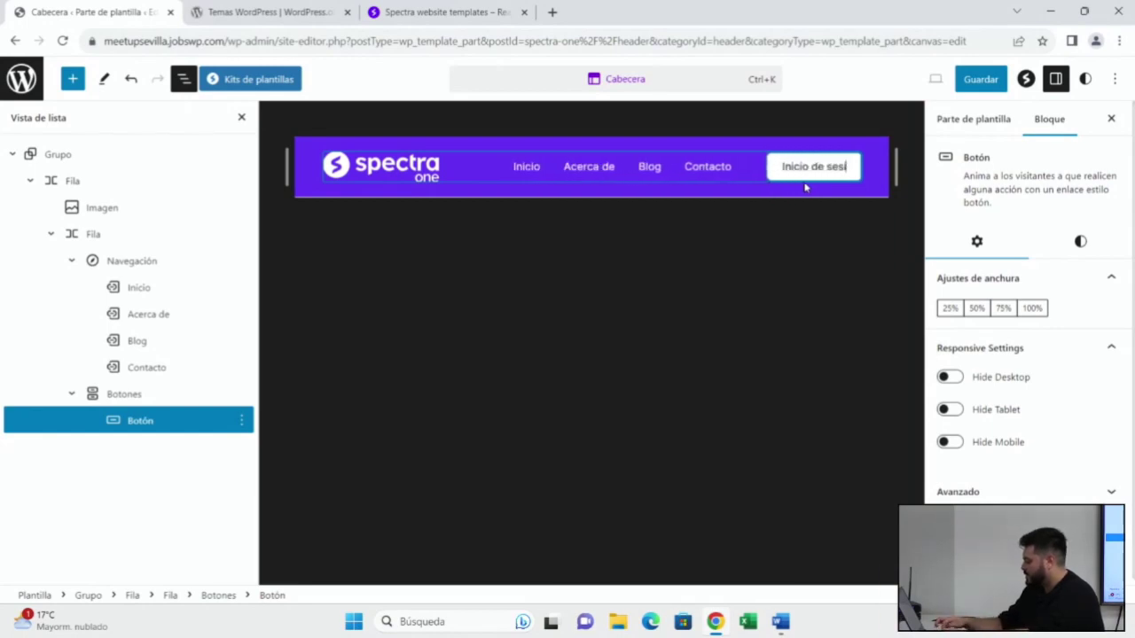
text(ón)
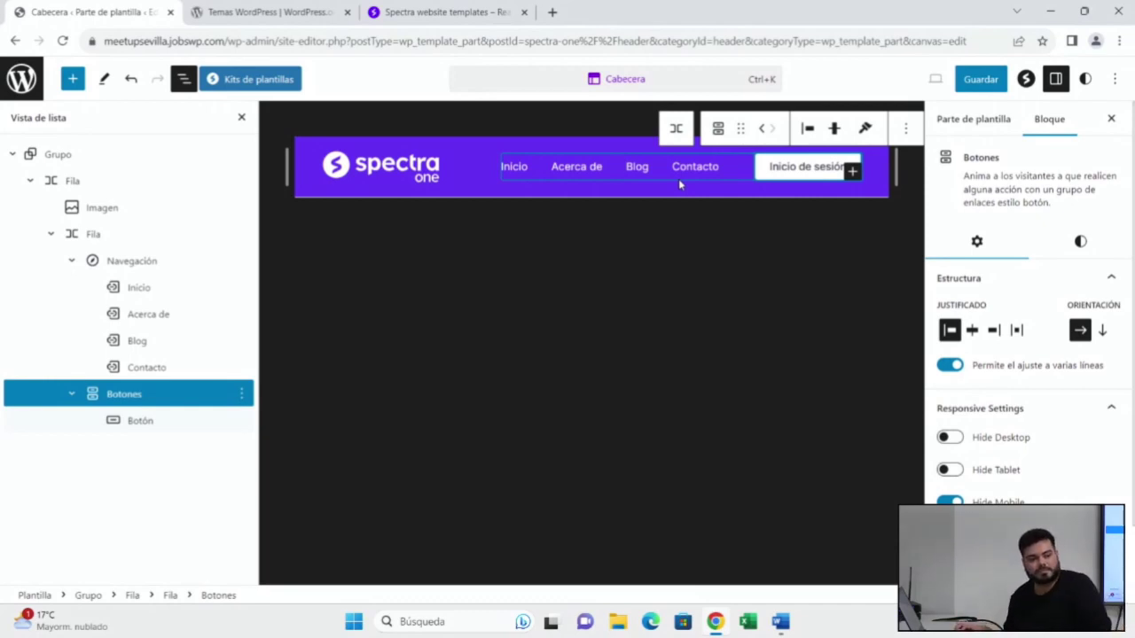
- Set the typography size of the Acerca de navigation link to Mediana
click(585, 170)
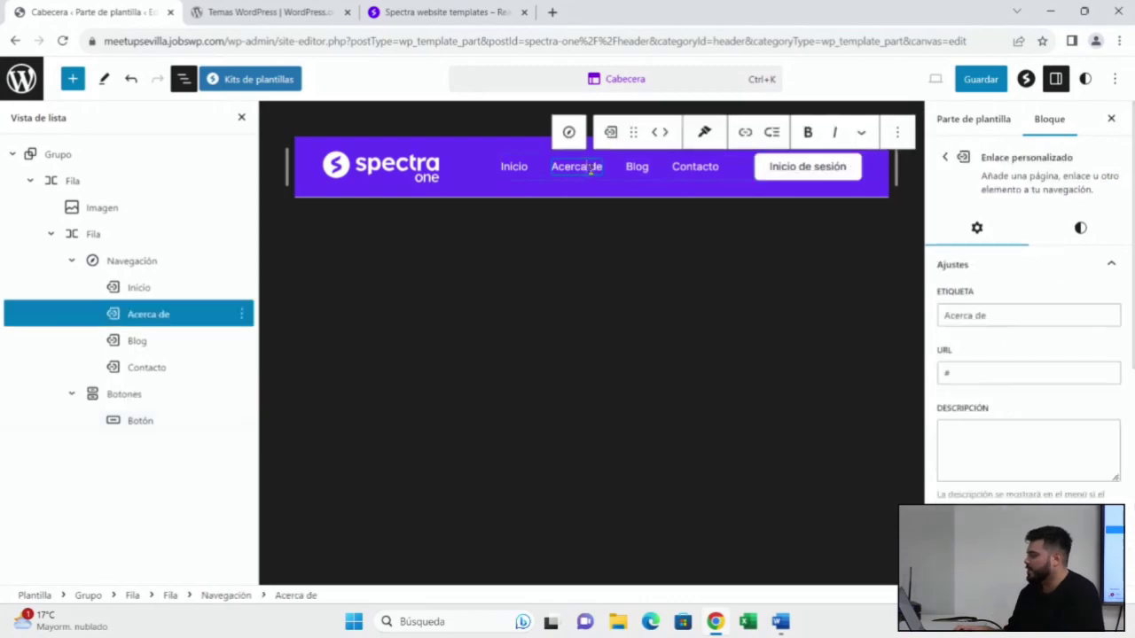
click(602, 169)
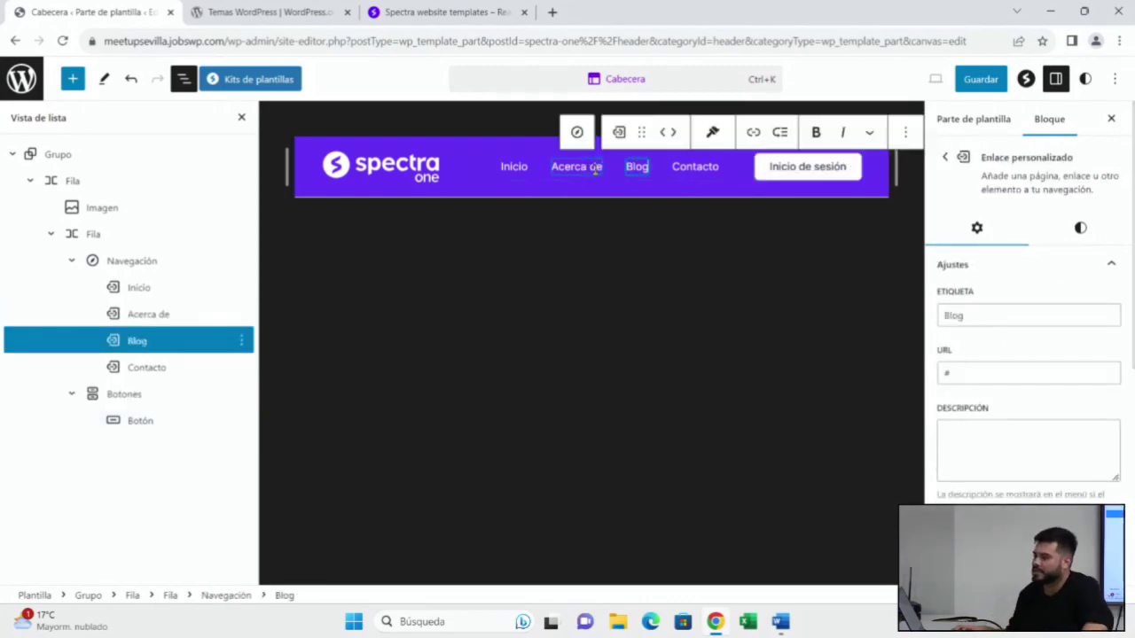
click(577, 167)
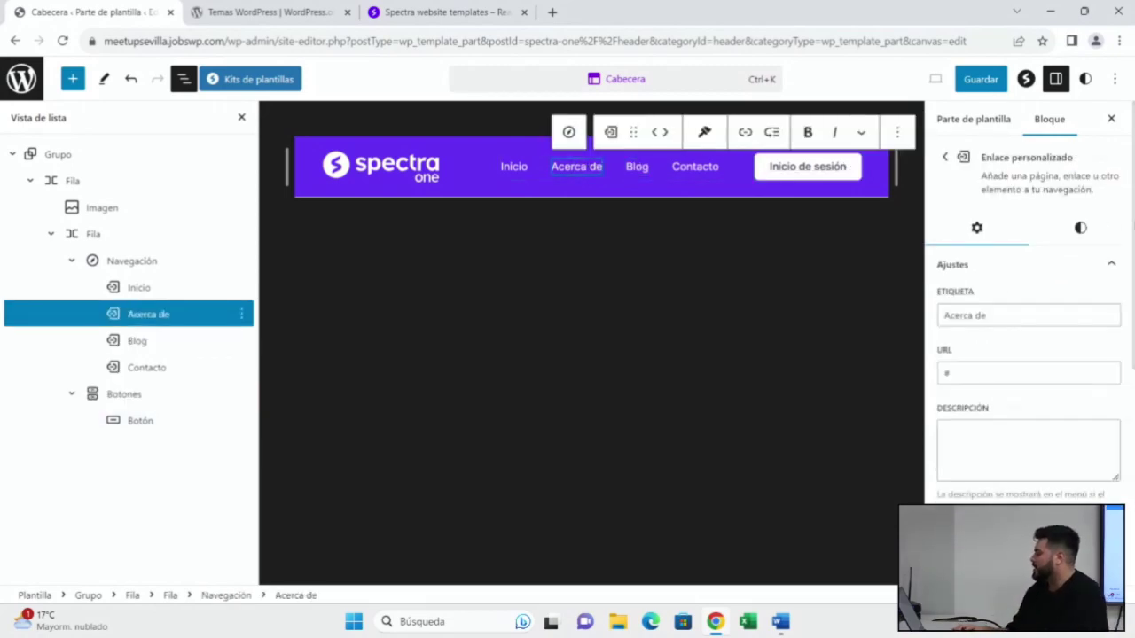
click(1081, 229)
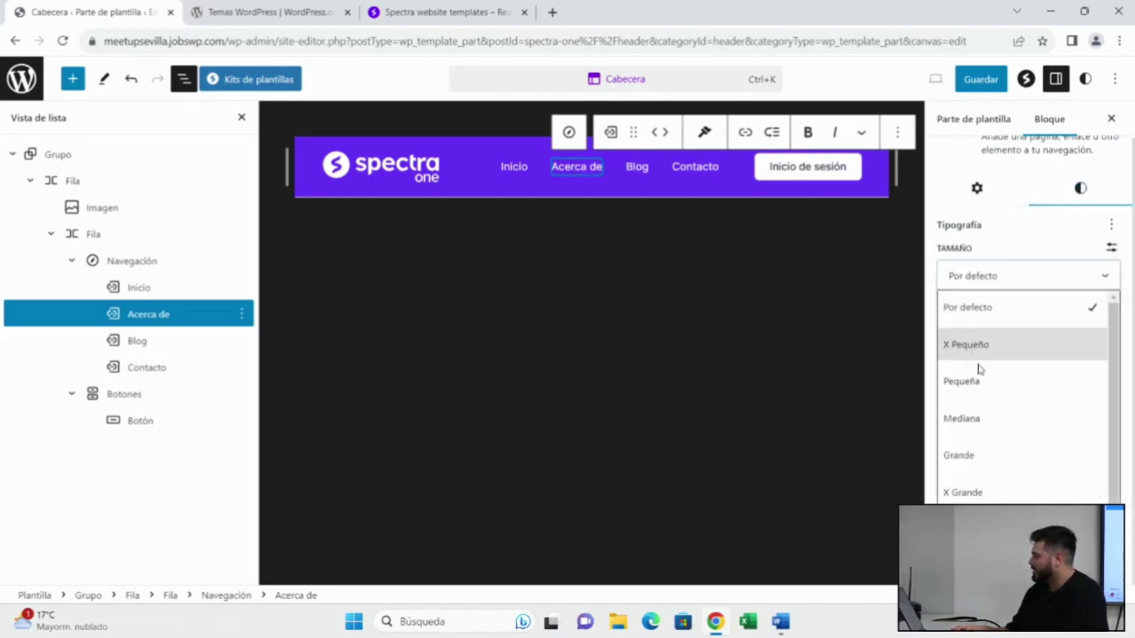
click(976, 429)
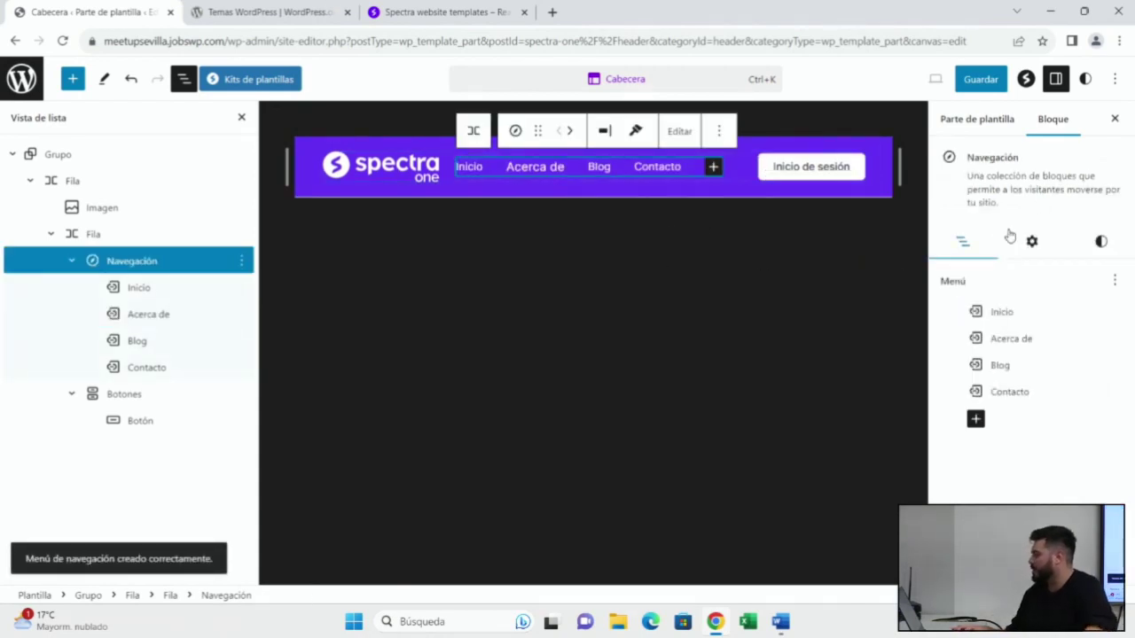
- Check the Navegación block's style options and the individual settings of the Acerca de and Inicio links
click(1100, 241)
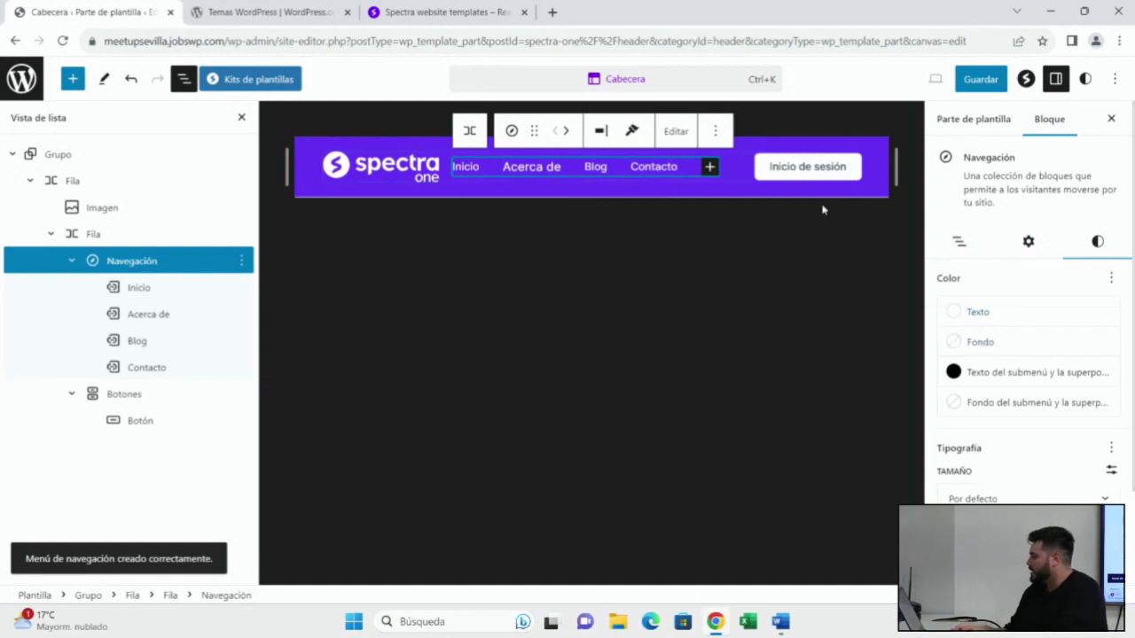
click(158, 317)
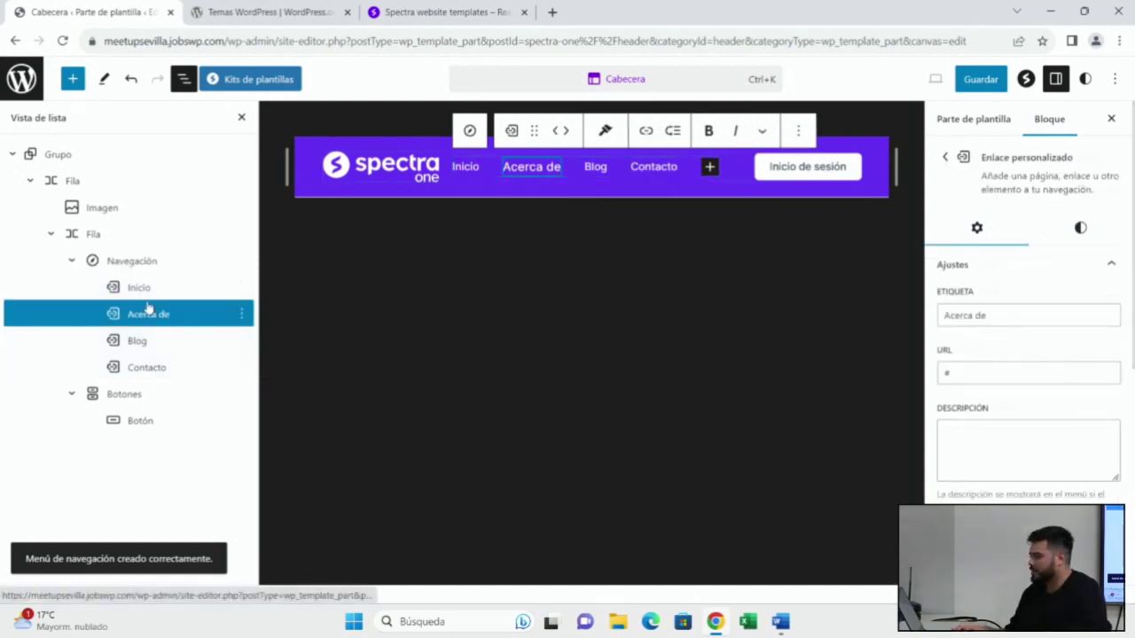
click(139, 295)
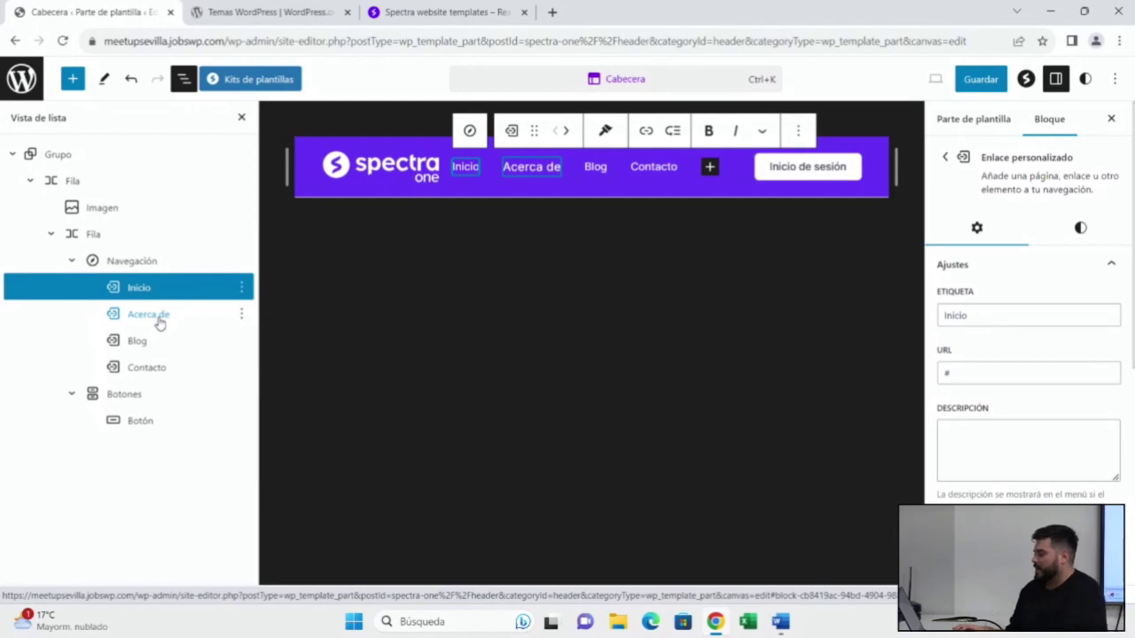
- Check the settings of the Acerca de link, the Botones and Botón blocks, and the logo image's aspect ratio options
click(158, 320)
click(126, 395)
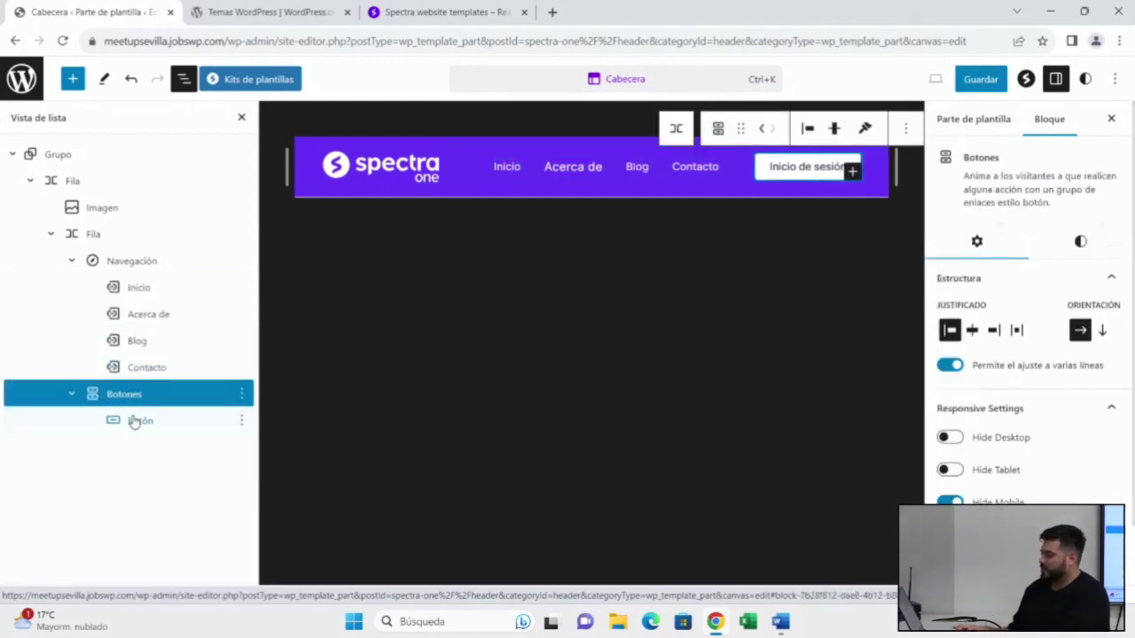
click(135, 420)
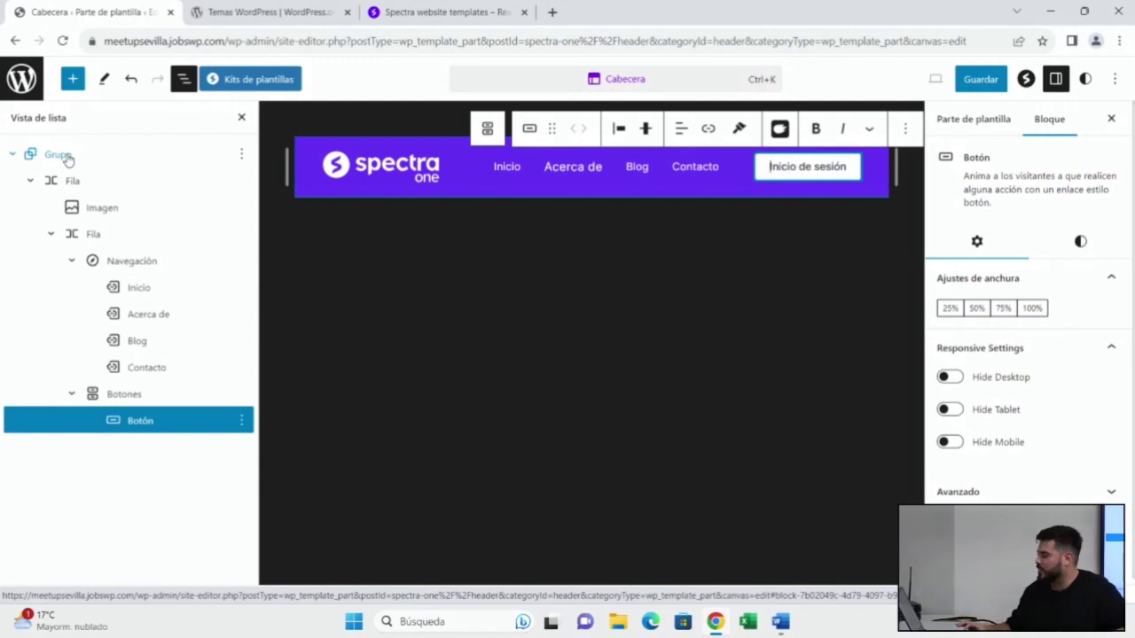
click(99, 209)
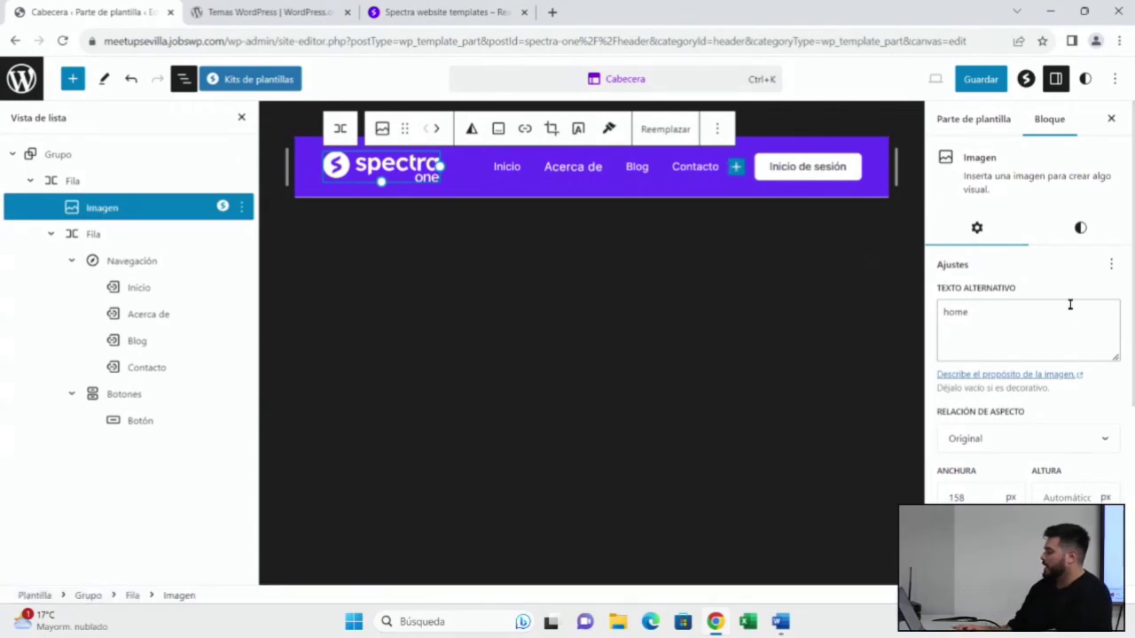
click(1037, 448)
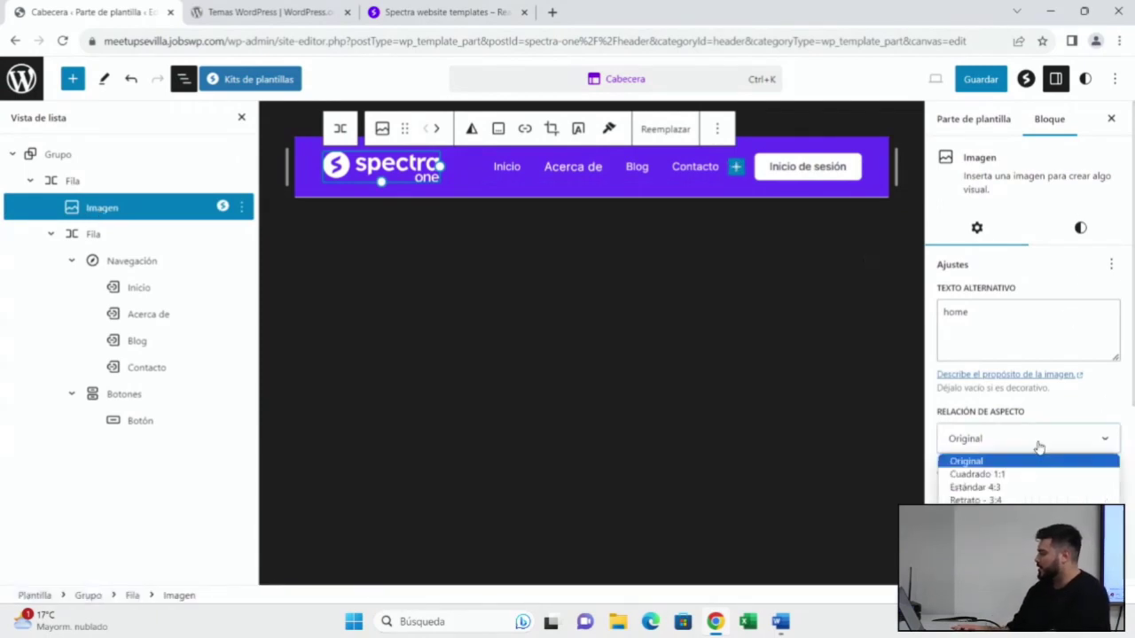
click(1038, 442)
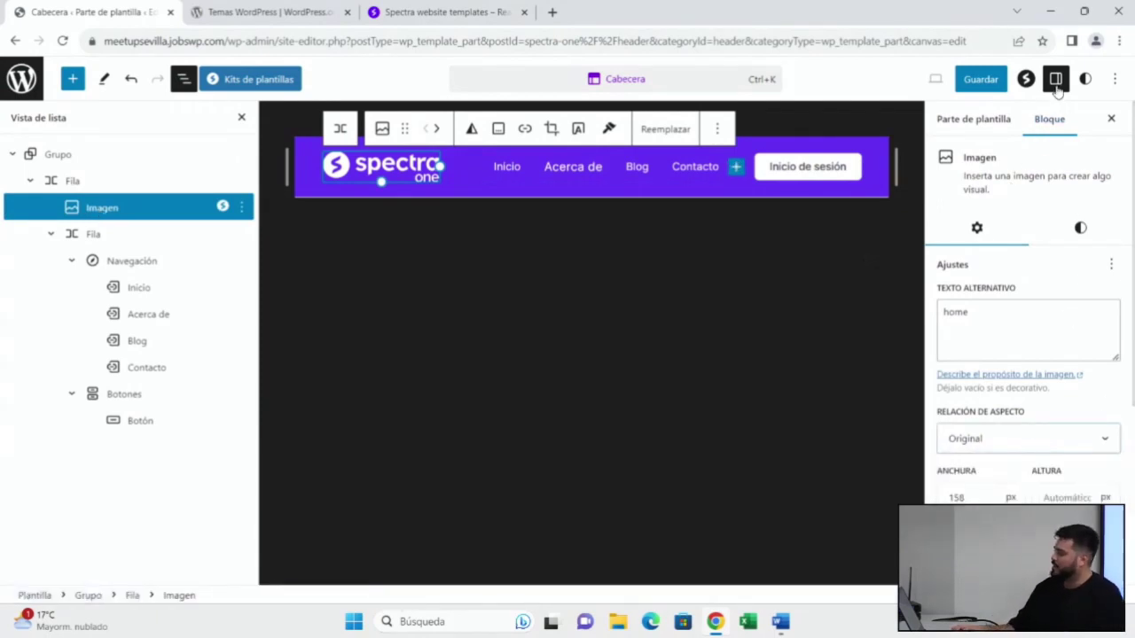
click(1054, 85)
click(1055, 85)
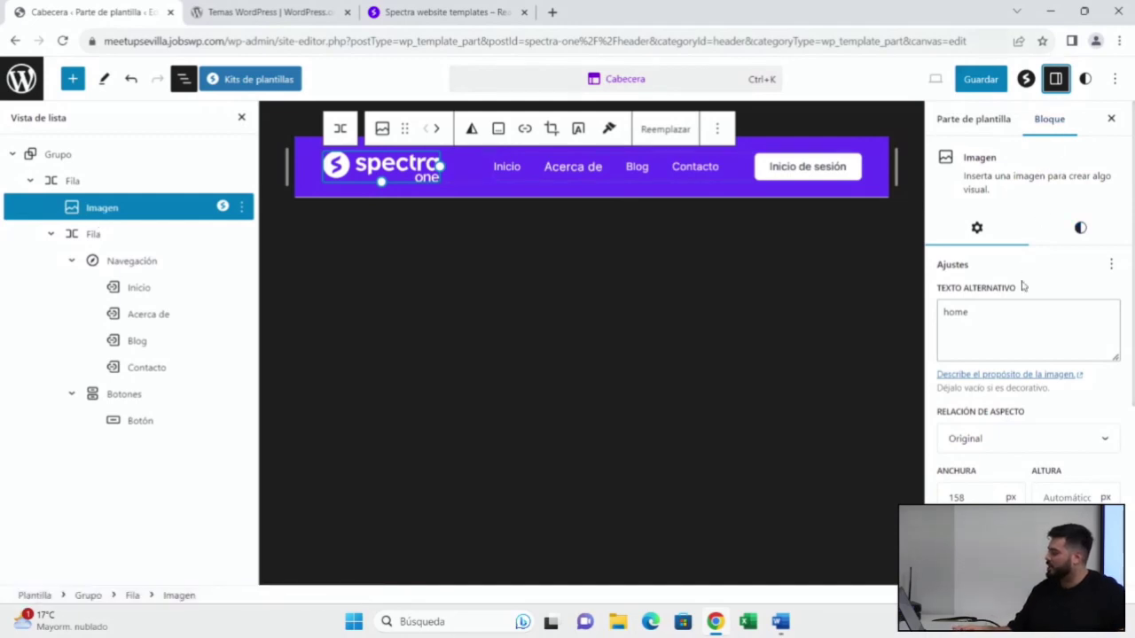
- Try the Cuadrado 1:1 aspect ratio on the logo image and restore Original
click(1045, 438)
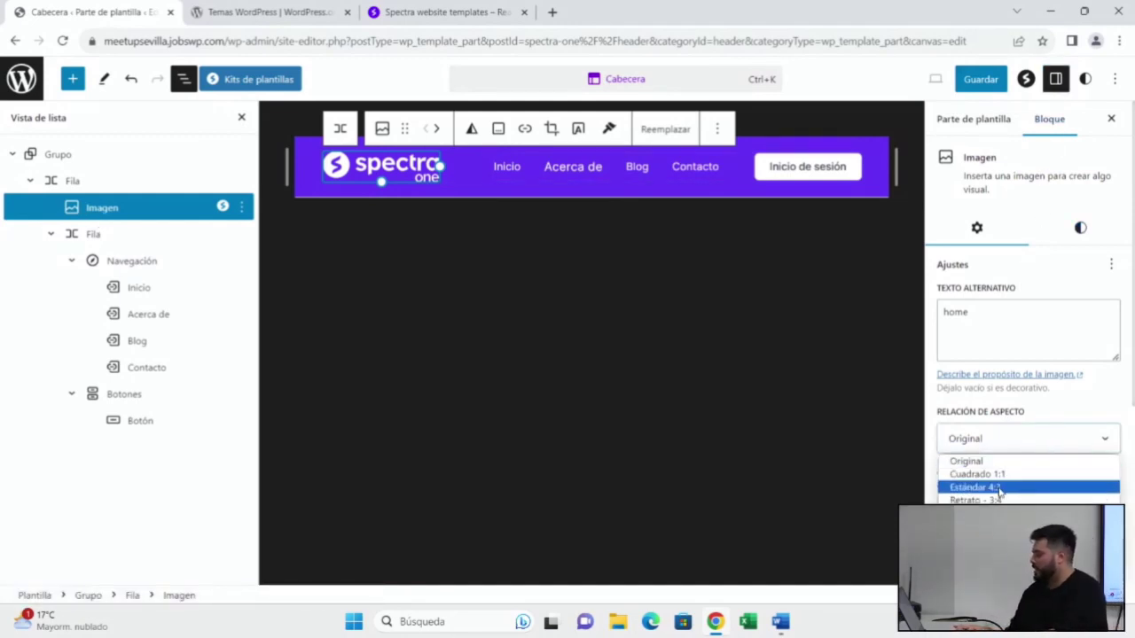
click(997, 472)
click(1027, 448)
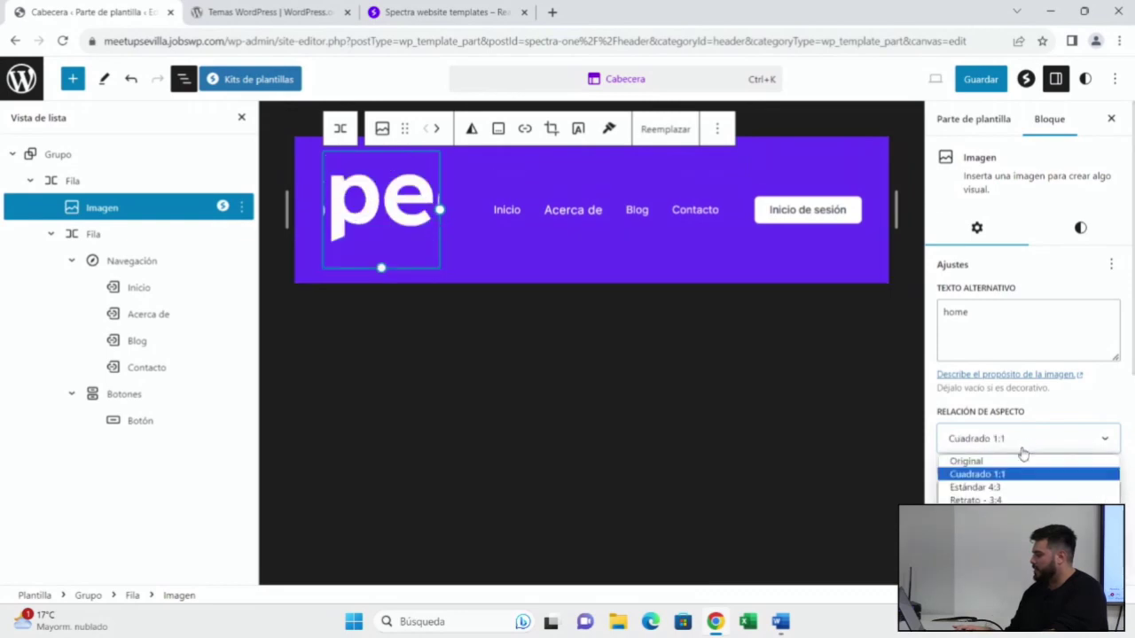
click(1024, 457)
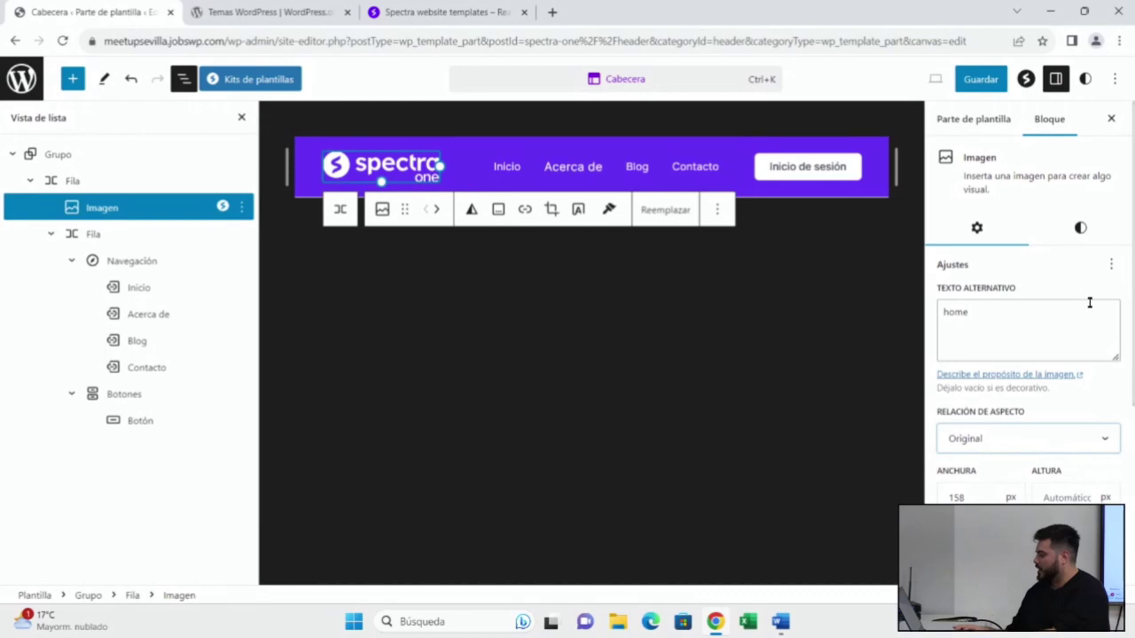
- Shrink the logo image to about 146 px wide and try hiding it on tablet and mobile
drag(441, 165, 430, 165)
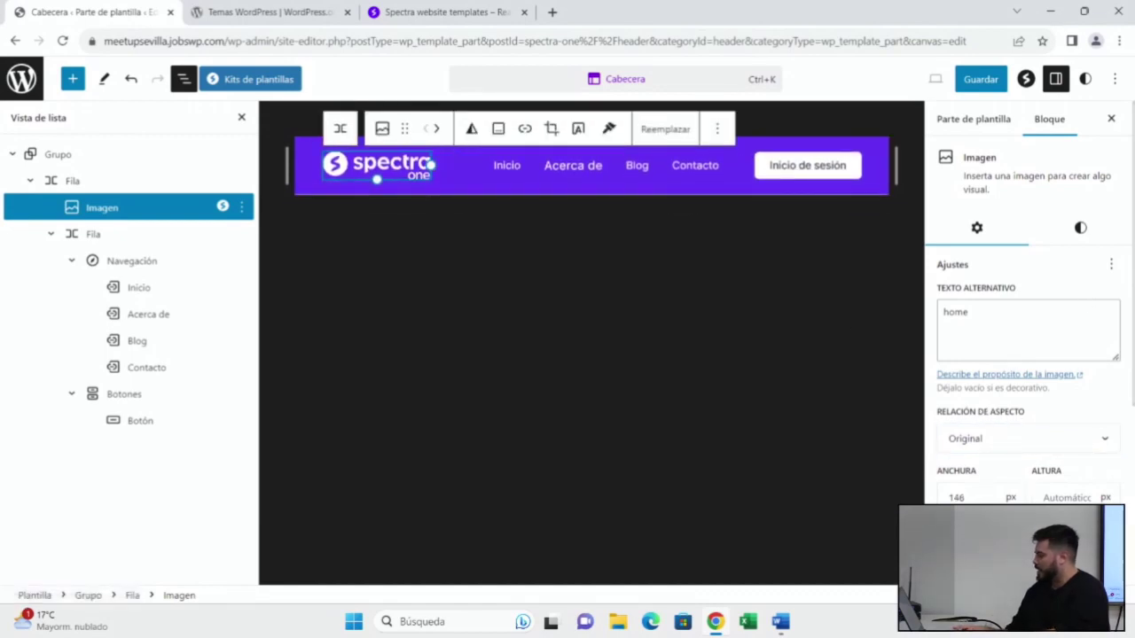
scroll(1020, 355, down, 3)
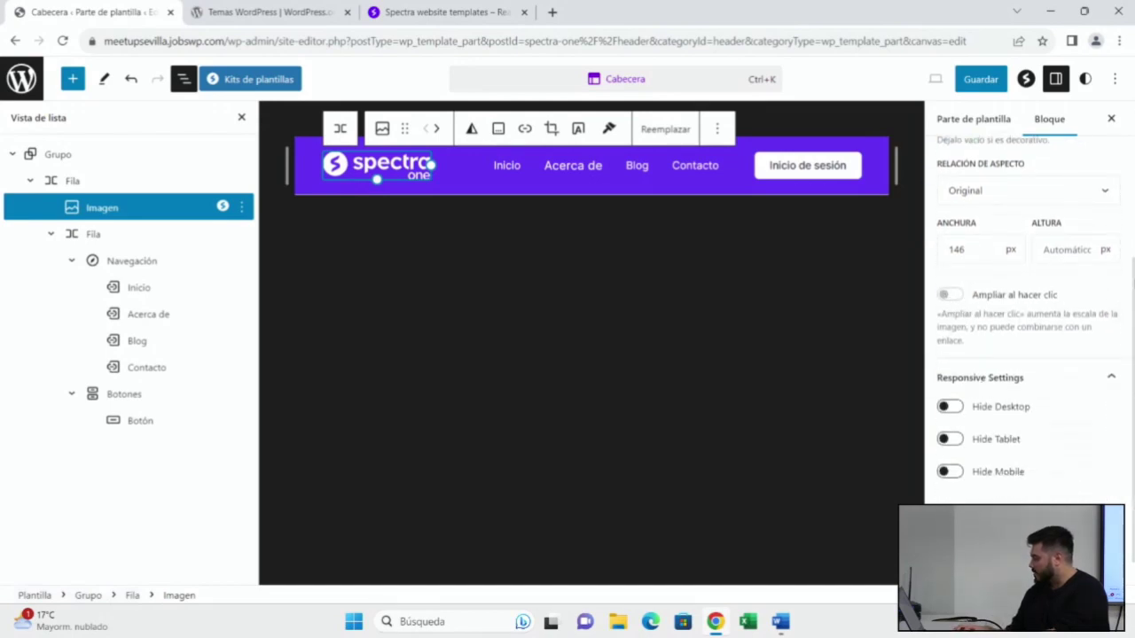
scroll(1028, 310, down, 1)
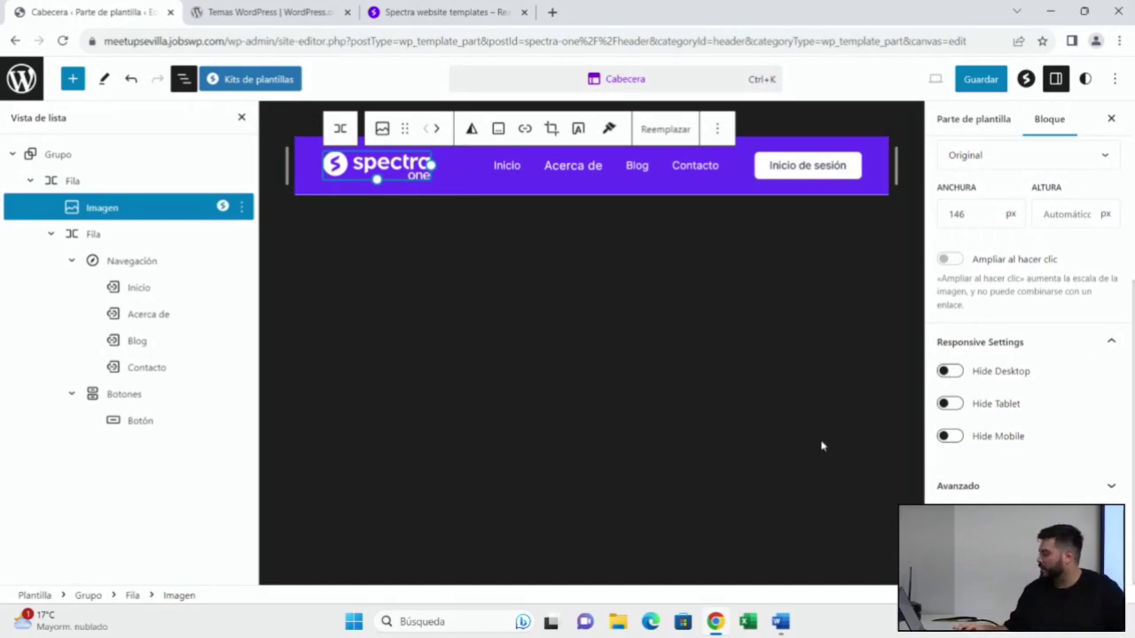
click(949, 404)
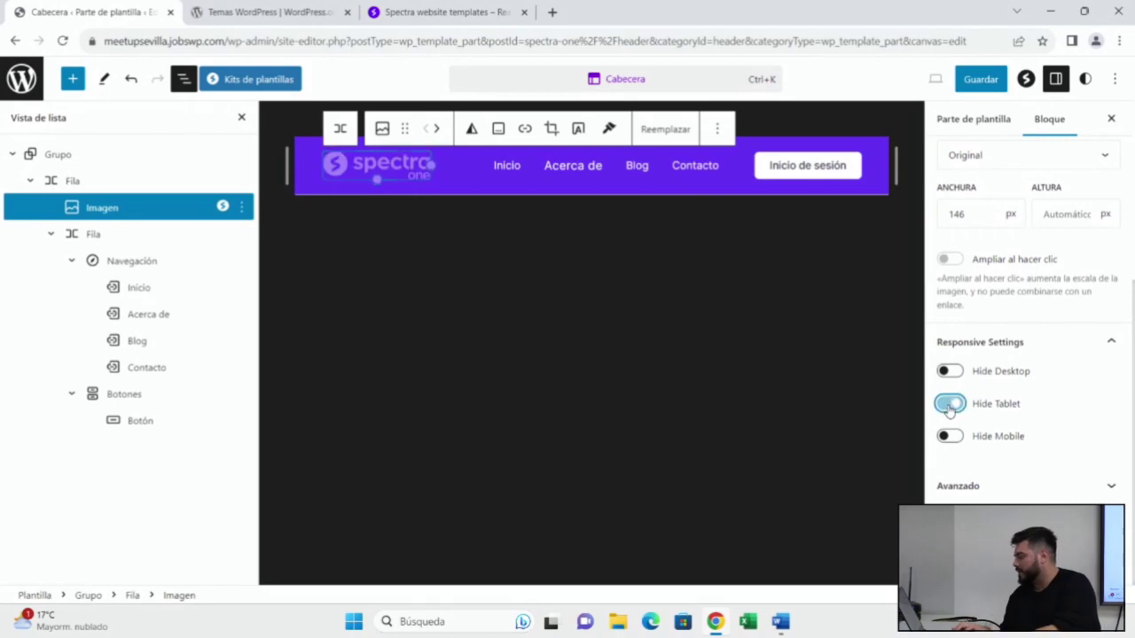
click(950, 437)
click(950, 436)
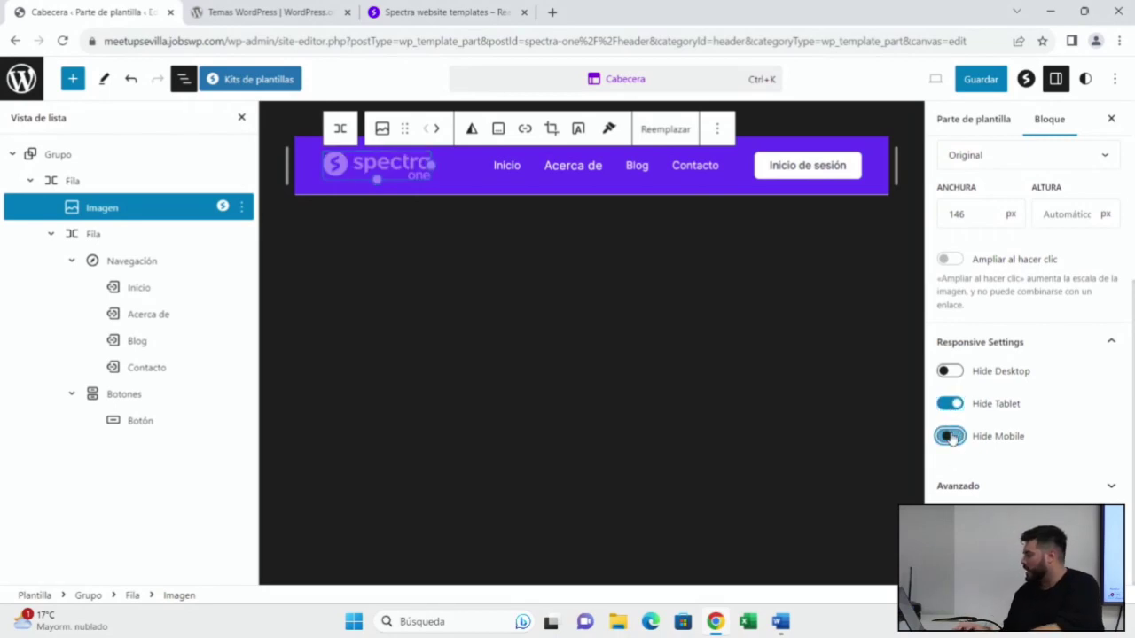
click(950, 404)
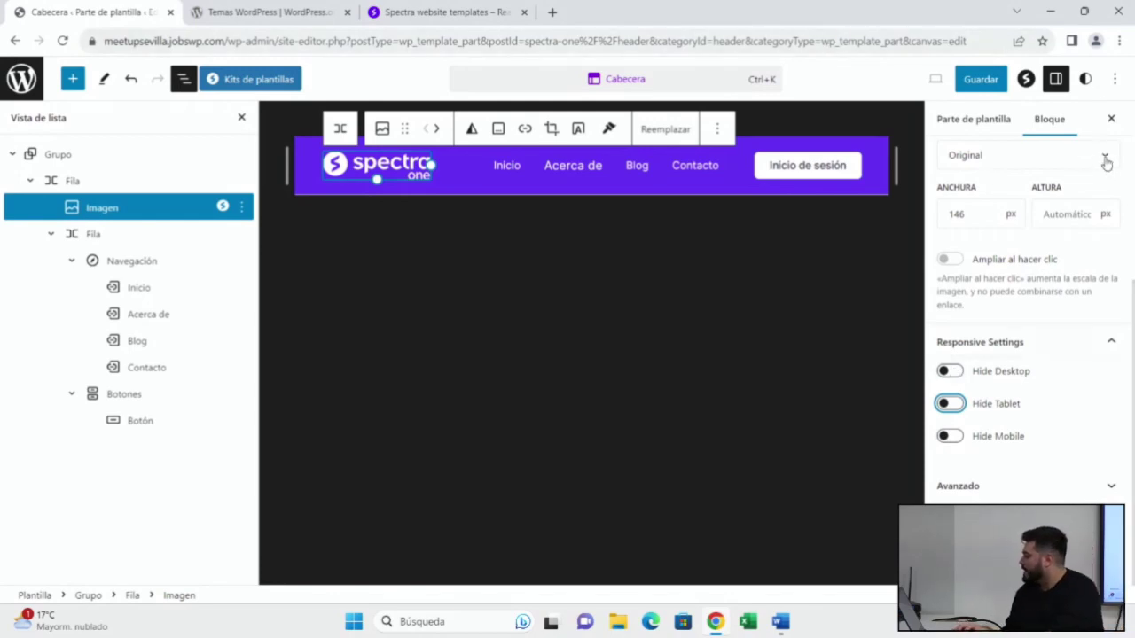
- Enlarge the logo image to about 218 px wide and try the Redondeado style before returning to Por defecto
drag(1128, 321, 1132, 163)
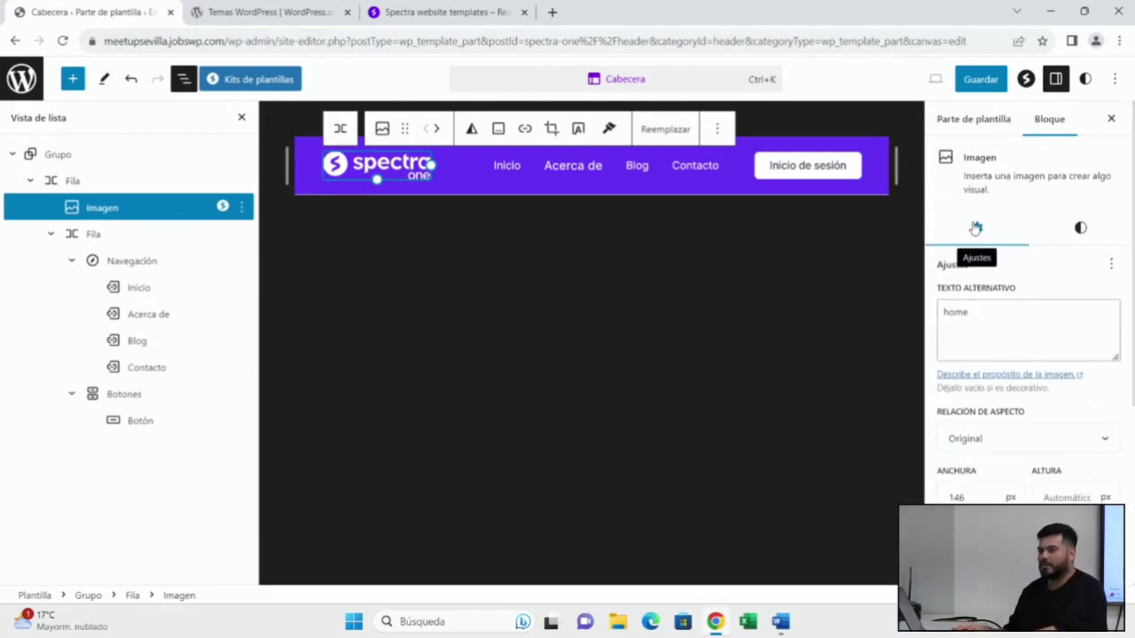
click(1070, 228)
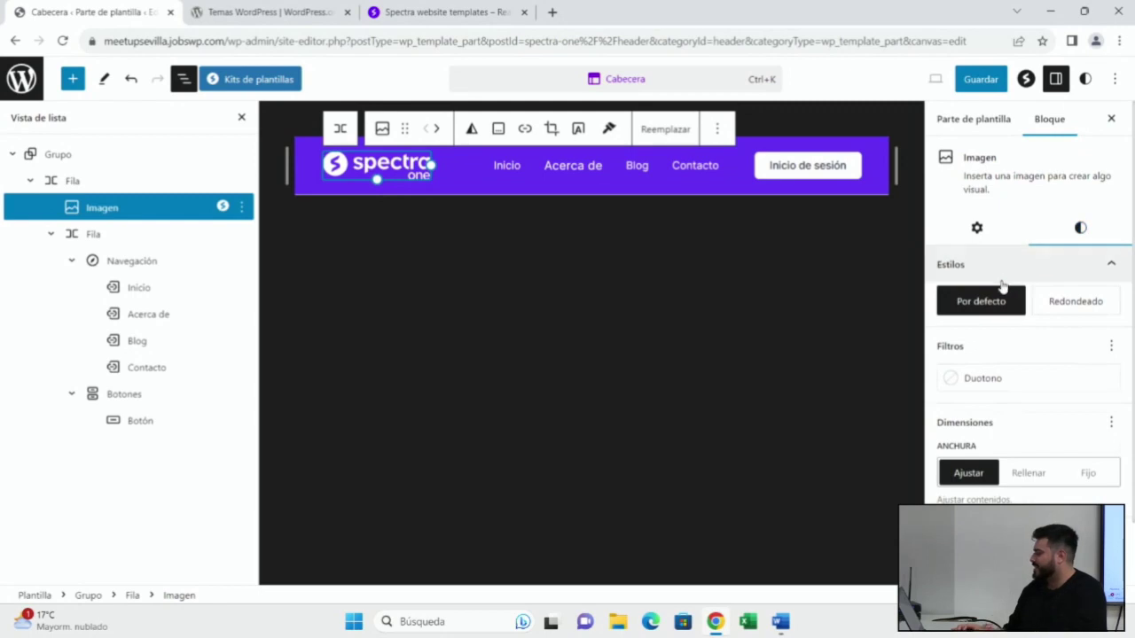
click(1055, 310)
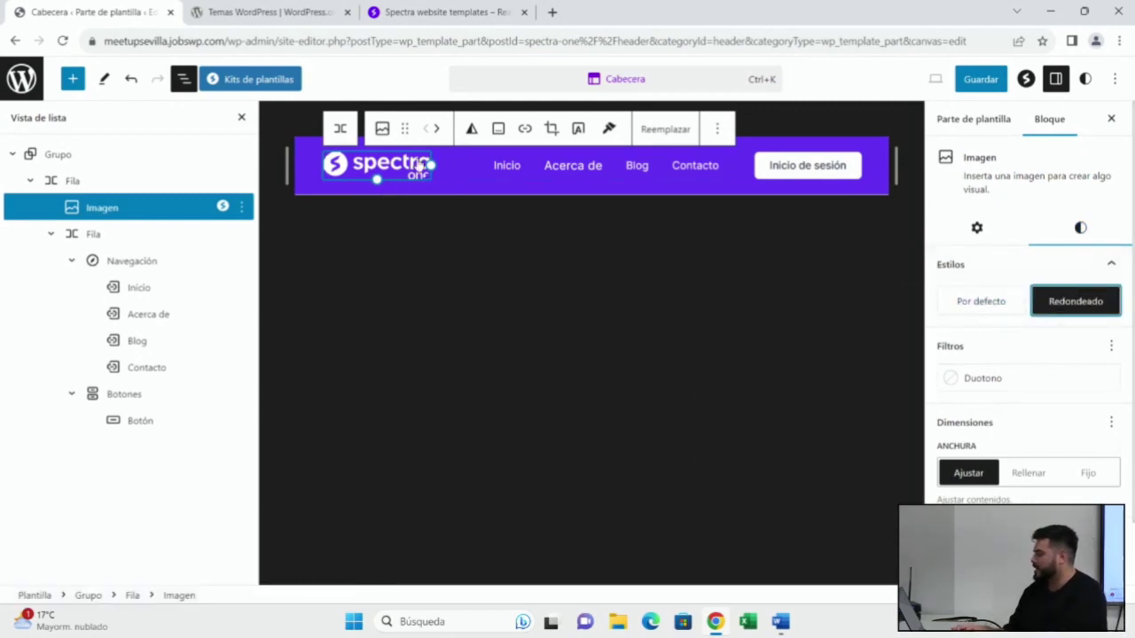
drag(431, 164, 483, 182)
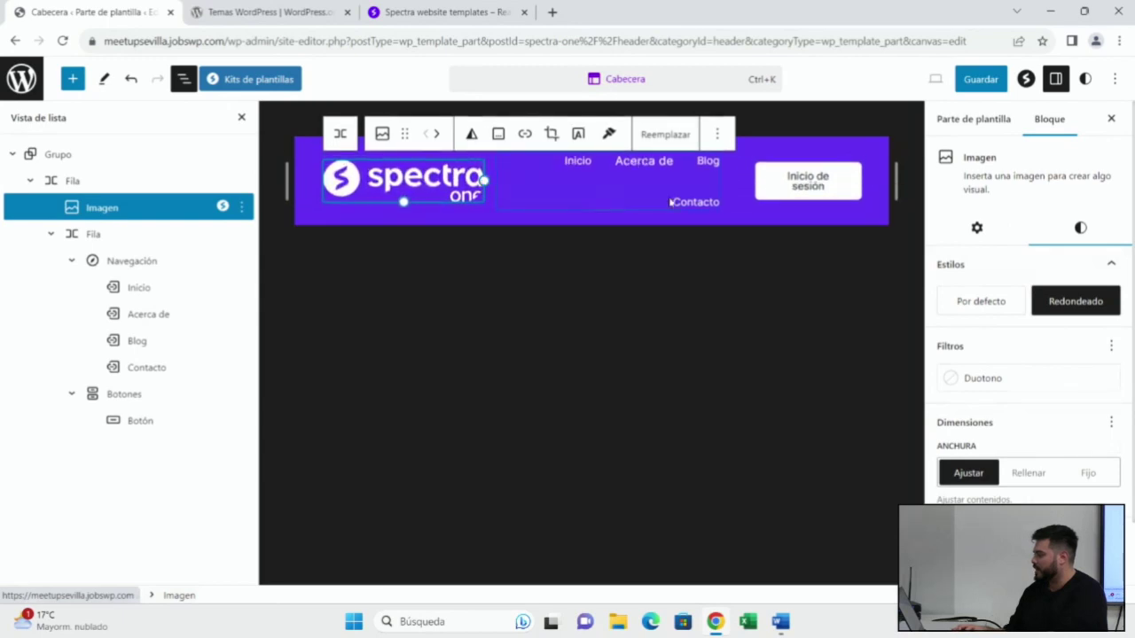
click(972, 304)
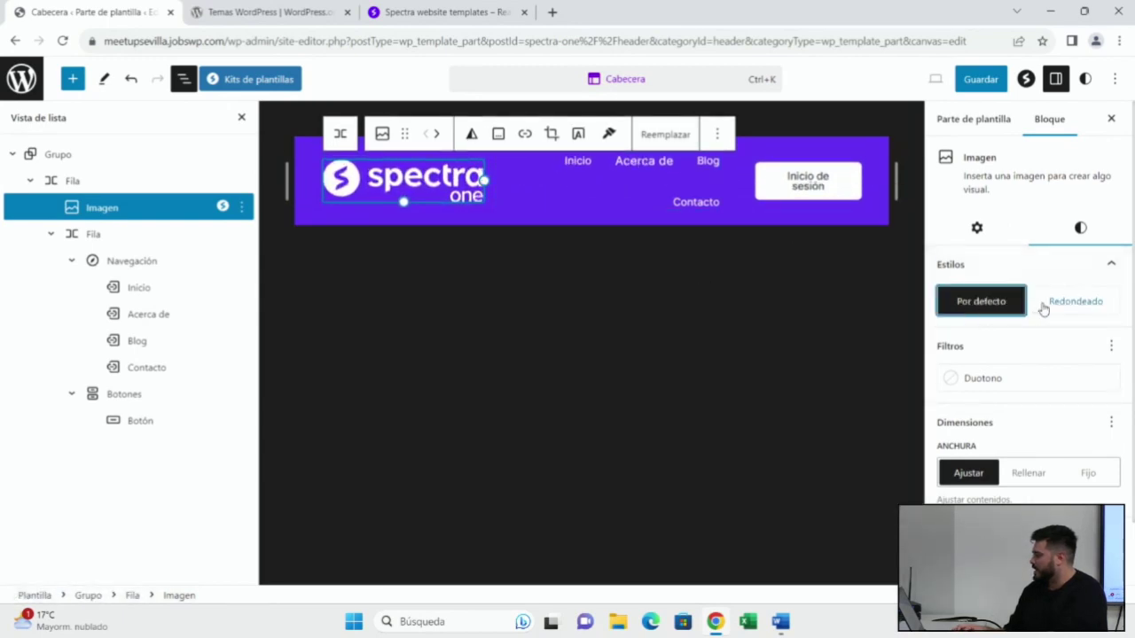
click(1043, 309)
click(1008, 311)
- Try several duotone filters on the logo image, including dark and purple ones, and remove the filter again
click(987, 382)
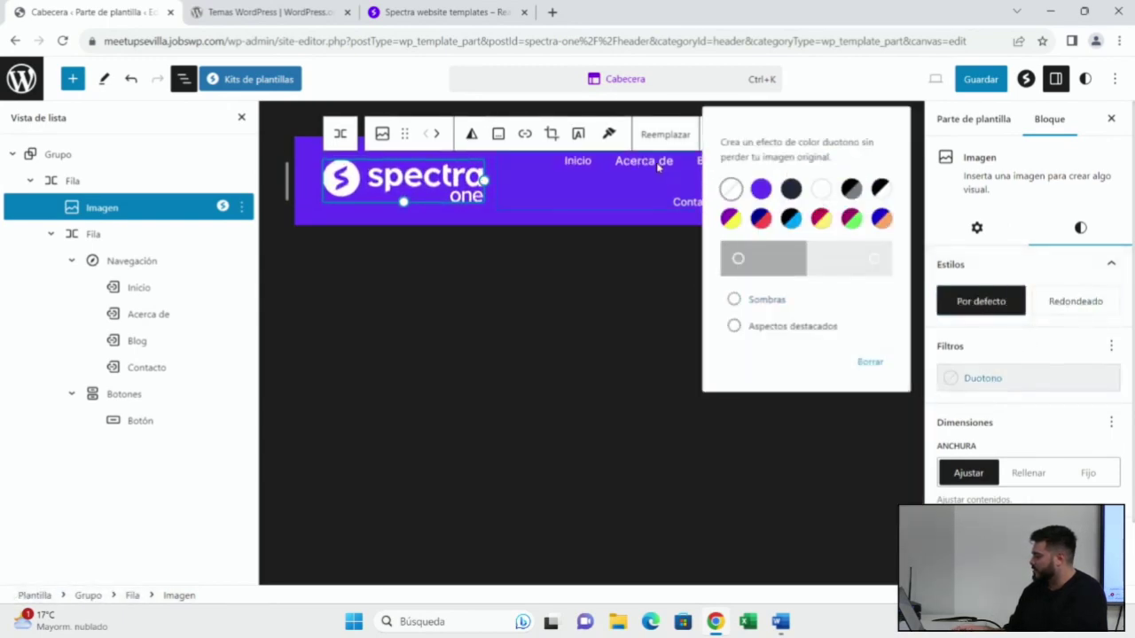
click(790, 218)
click(785, 190)
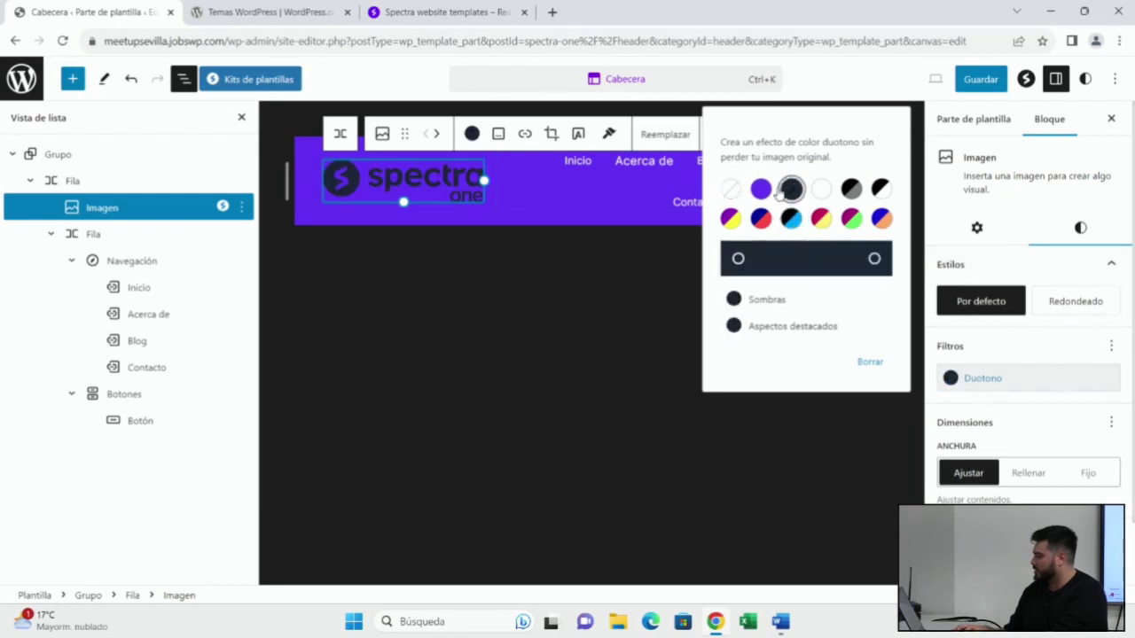
click(761, 189)
click(760, 218)
click(731, 188)
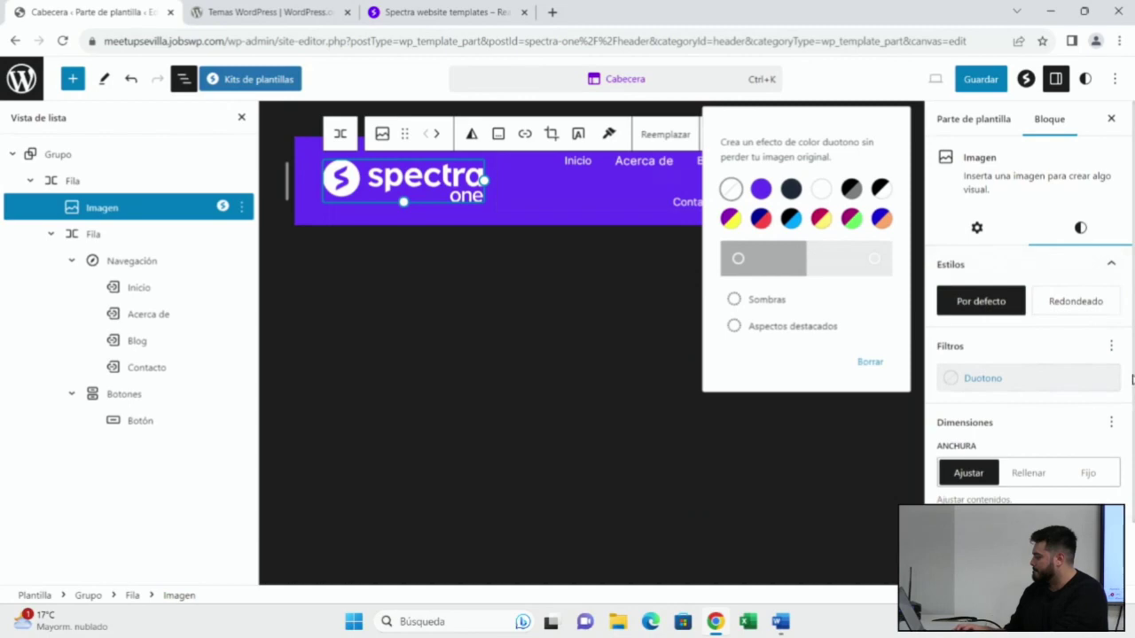
click(1093, 418)
- Try the Rellenar width on the logo image, return it to Ajustar, and set its border width to 0 px
scroll(1037, 404, down, 1)
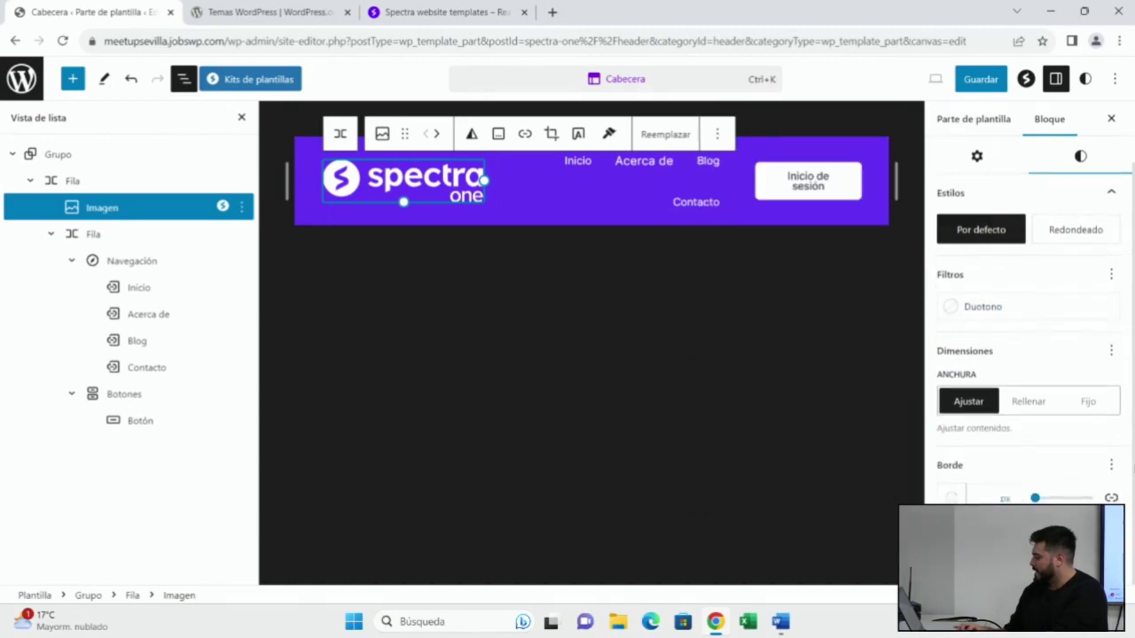
click(1029, 400)
click(964, 401)
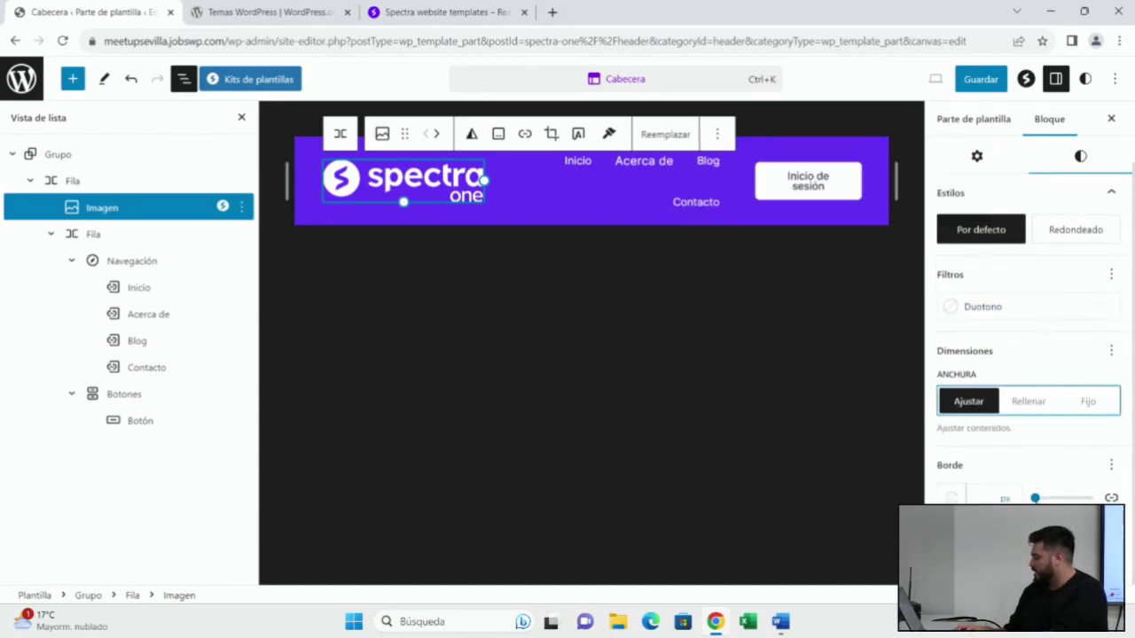
mouse_move(1035, 498)
mouse_down()
mouse_move(1052, 498)
mouse_move(1034, 498)
mouse_up()
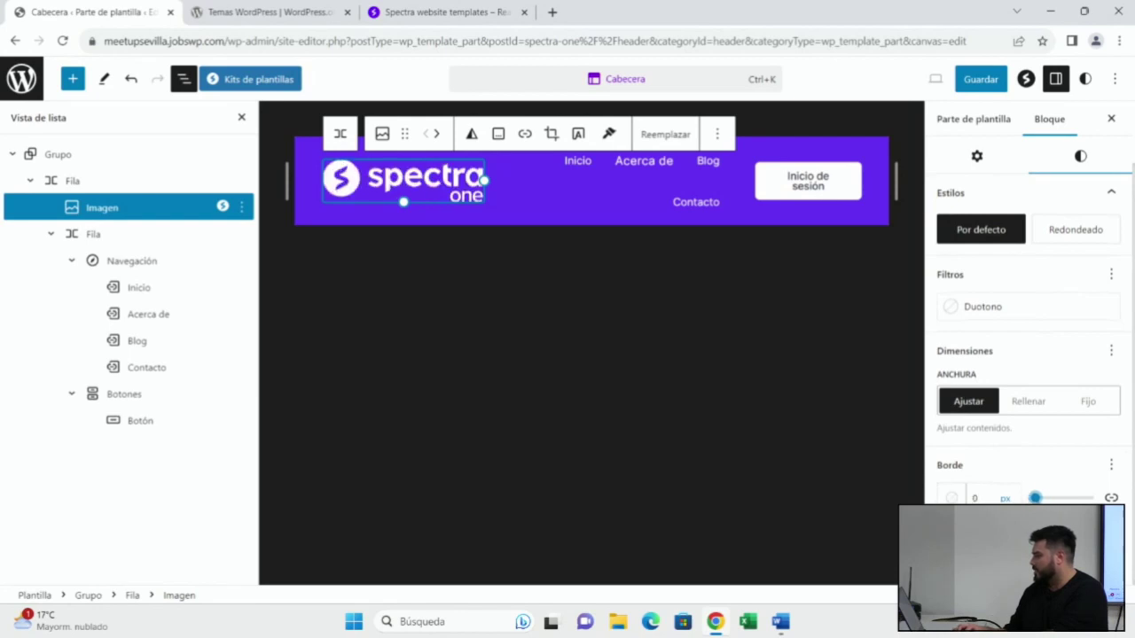
key(Right)
key(Right)
key(Left)
key(Left)
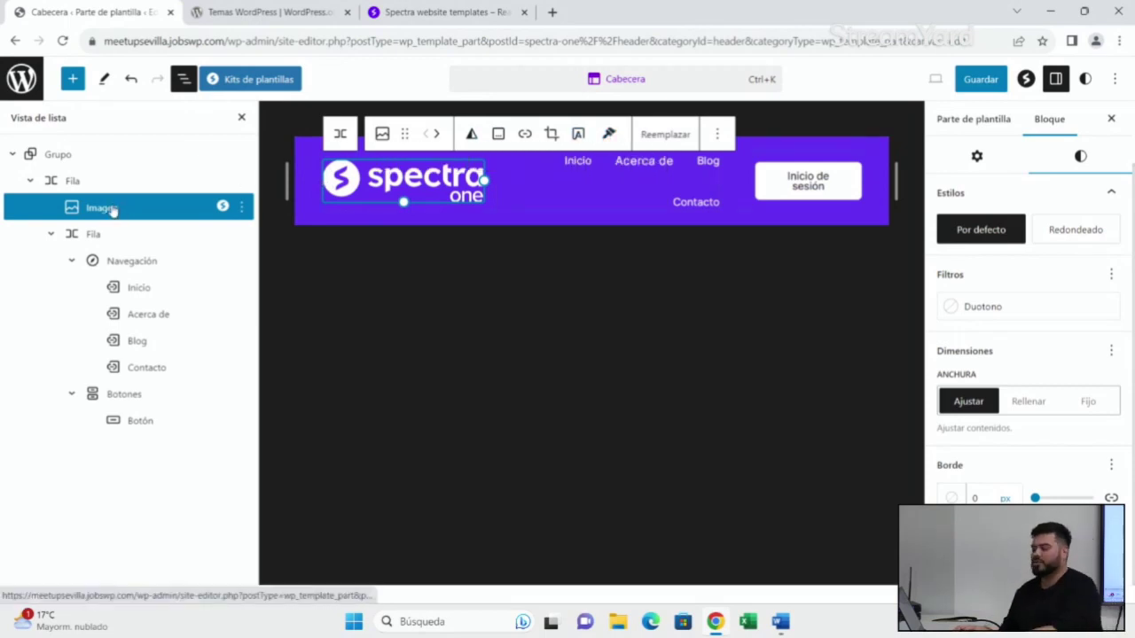
- Review the block actions available for the logo image, including copying and pasting its style
right_click(140, 209)
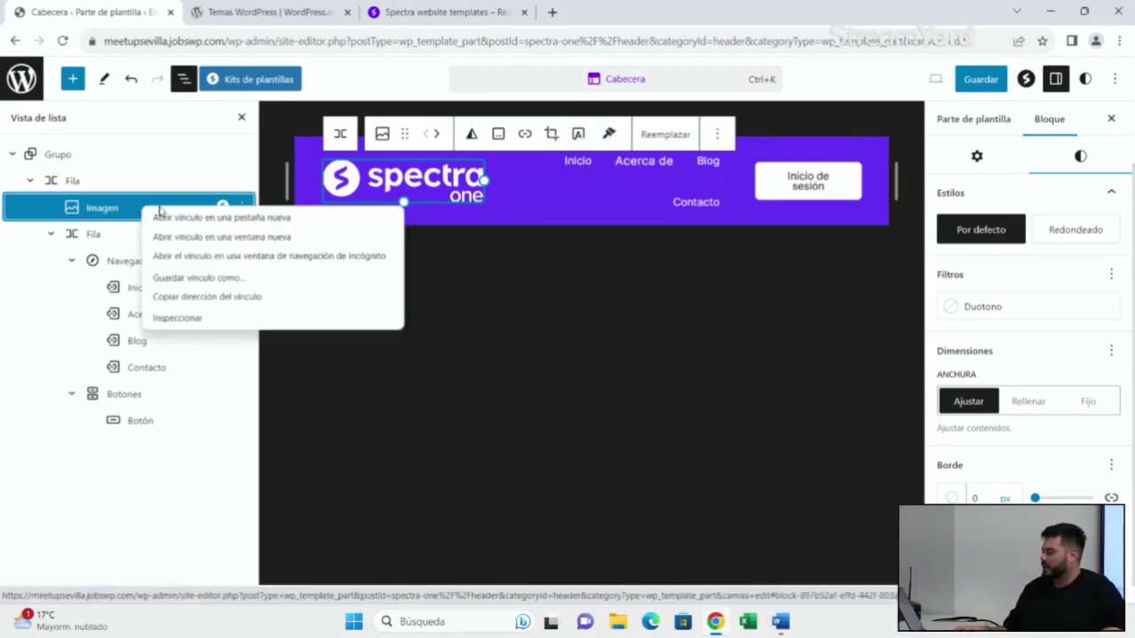
key(Escape)
click(261, 208)
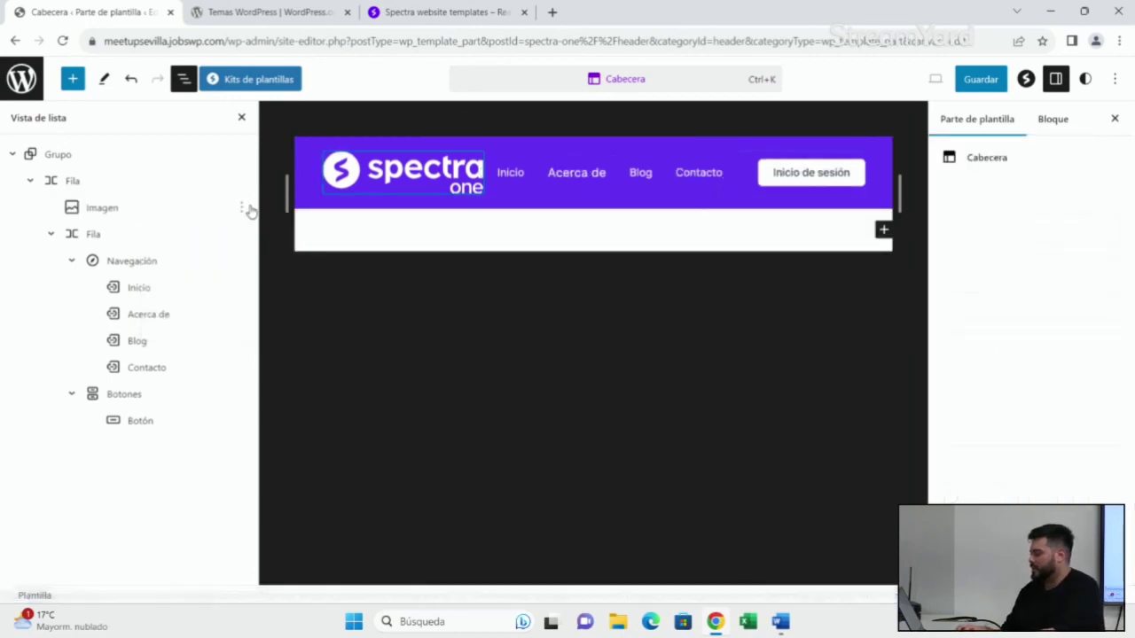
click(228, 214)
click(241, 207)
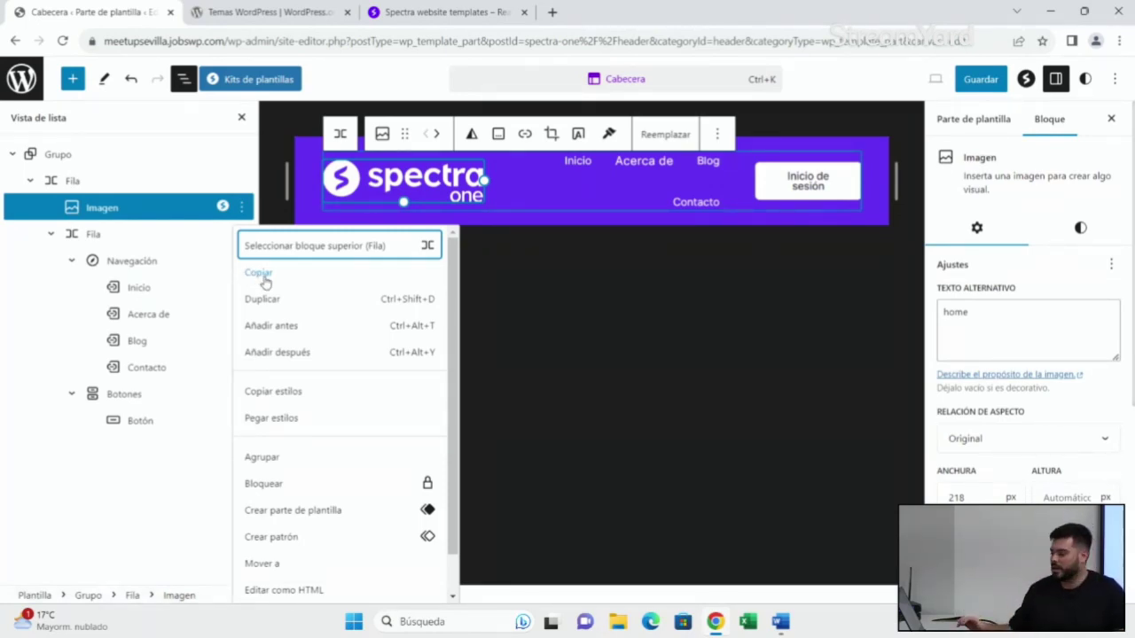
click(609, 134)
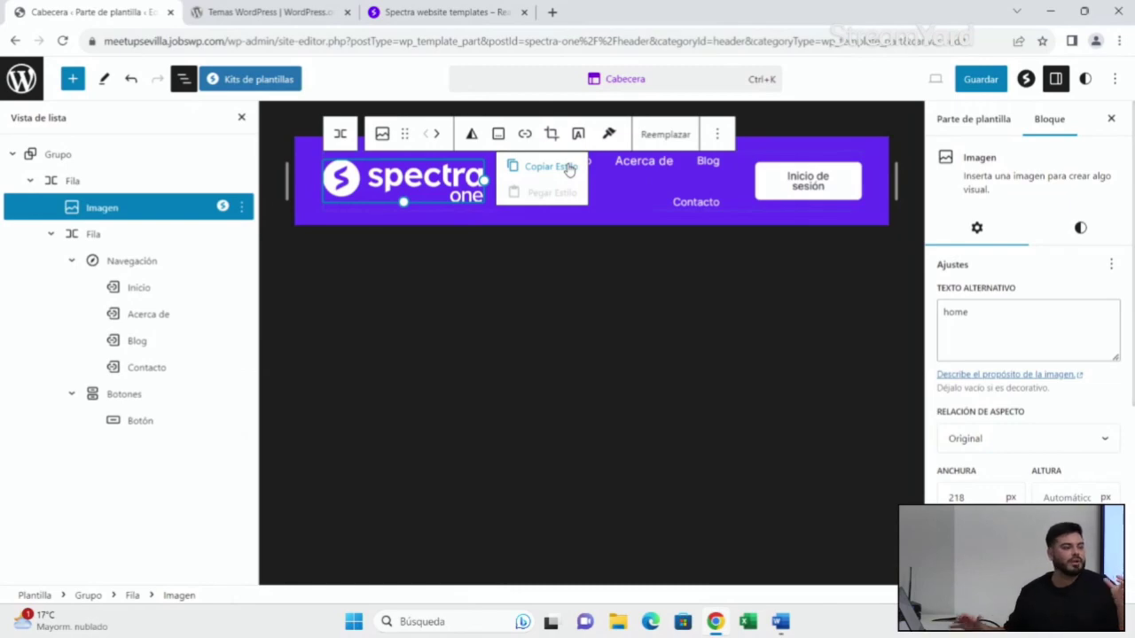
- Inspect the header button and its Botones container, viewing the header with the block settings hidden and shown again
click(781, 177)
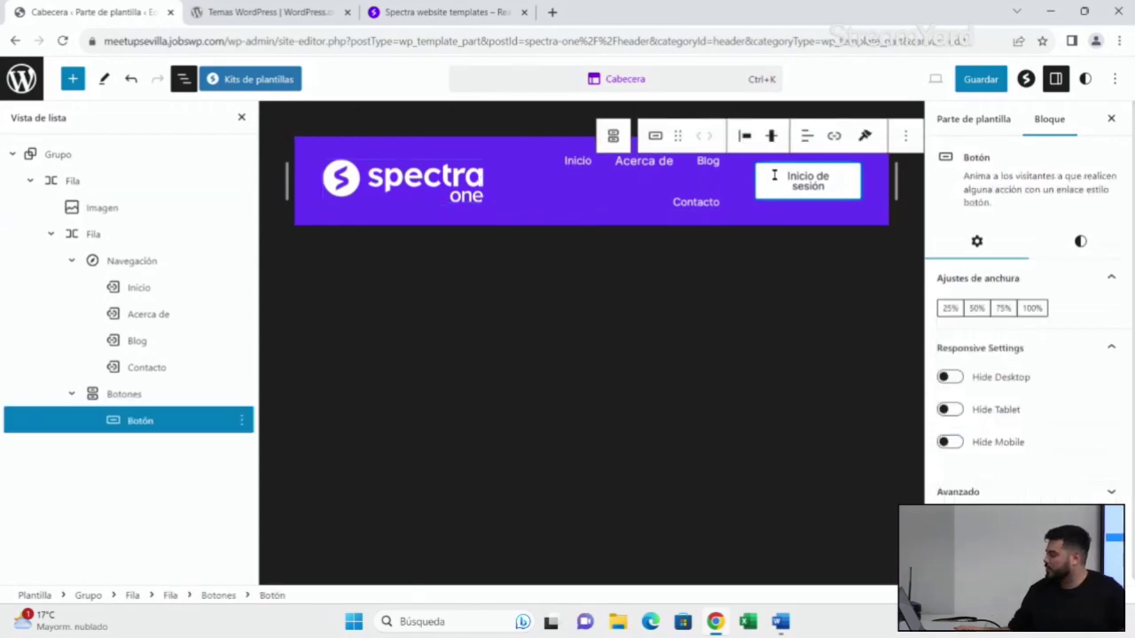
click(748, 194)
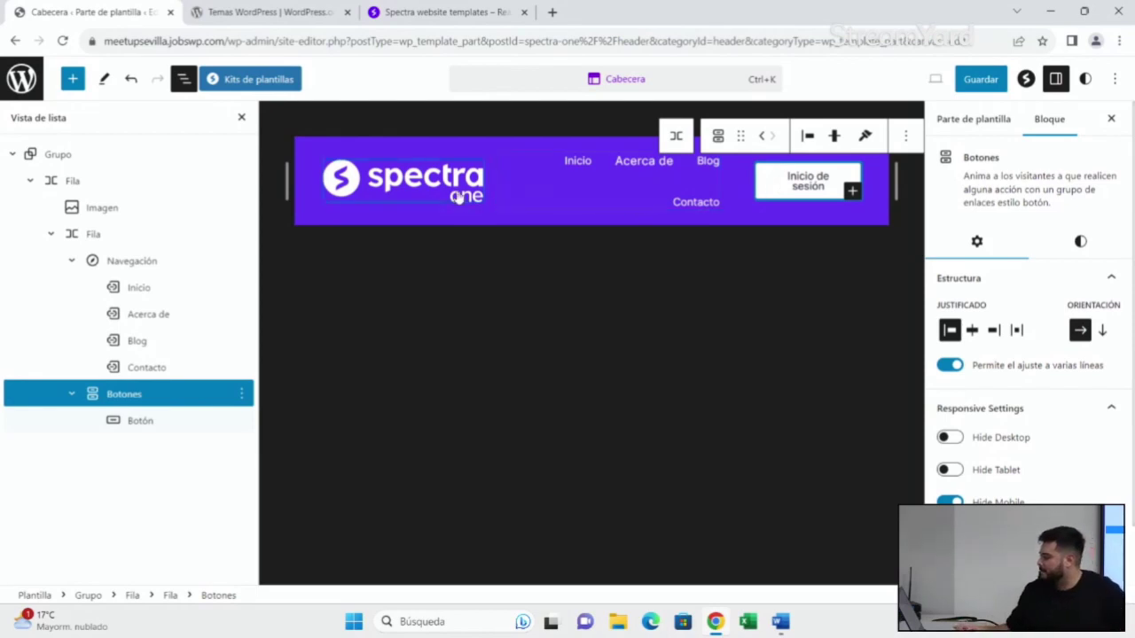
click(1109, 121)
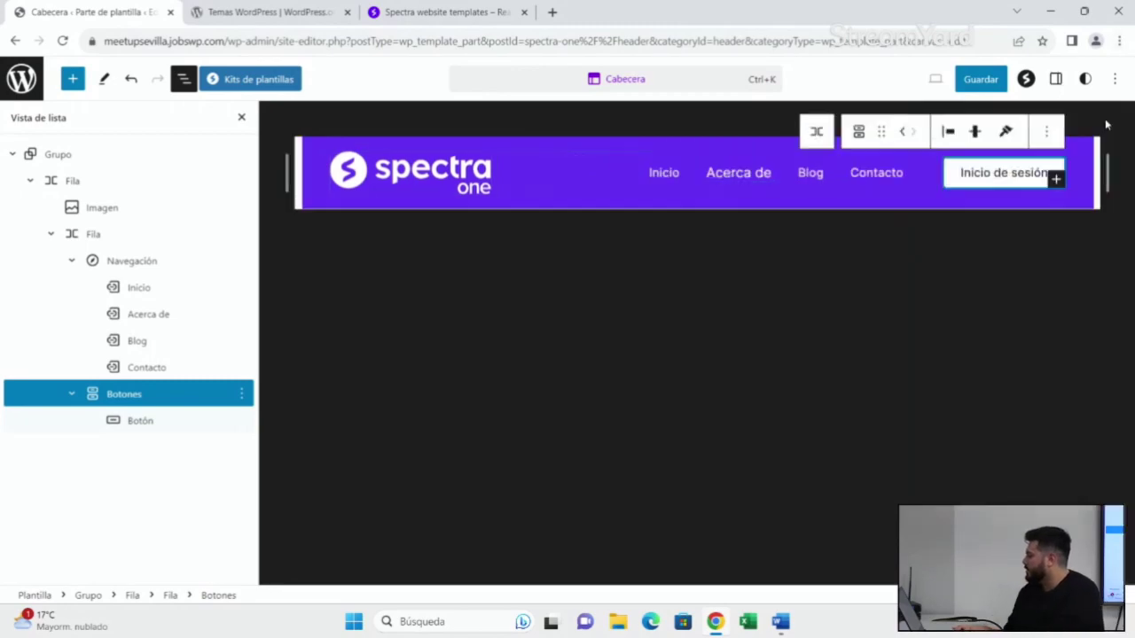
click(1054, 79)
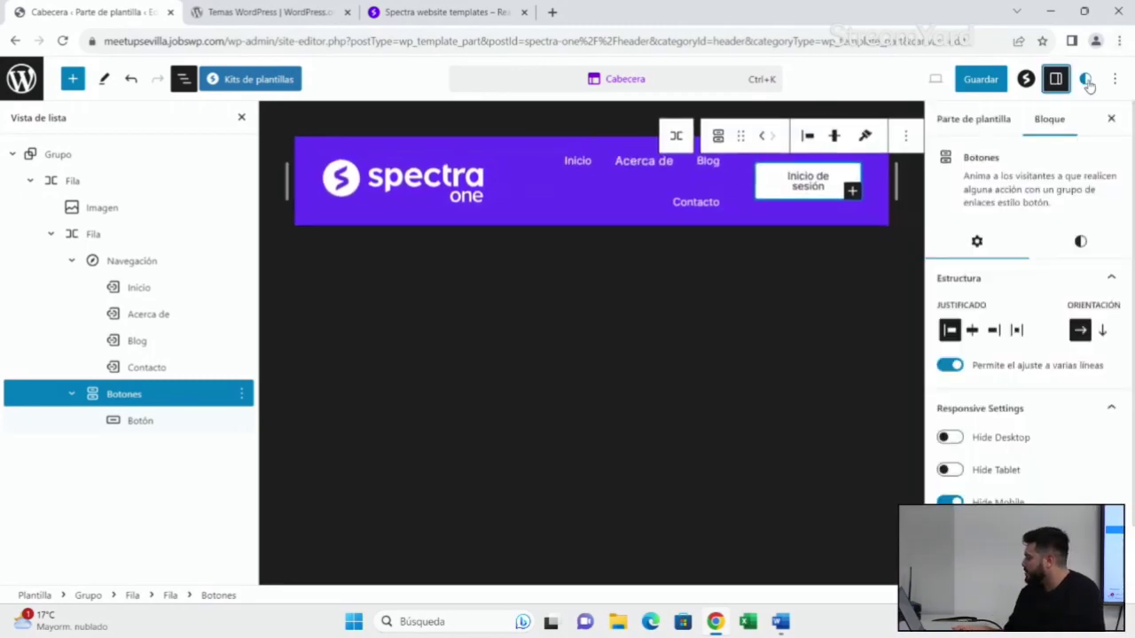
- Open the site's global styles and go through the welcome guide to its end
click(1084, 79)
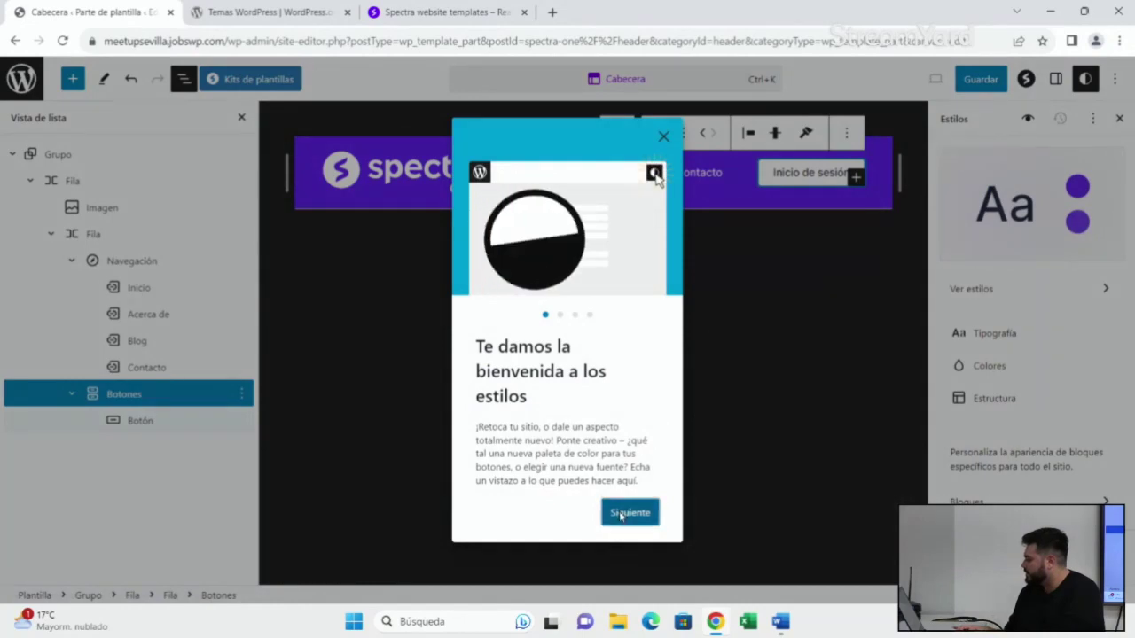
click(624, 513)
click(630, 495)
click(631, 497)
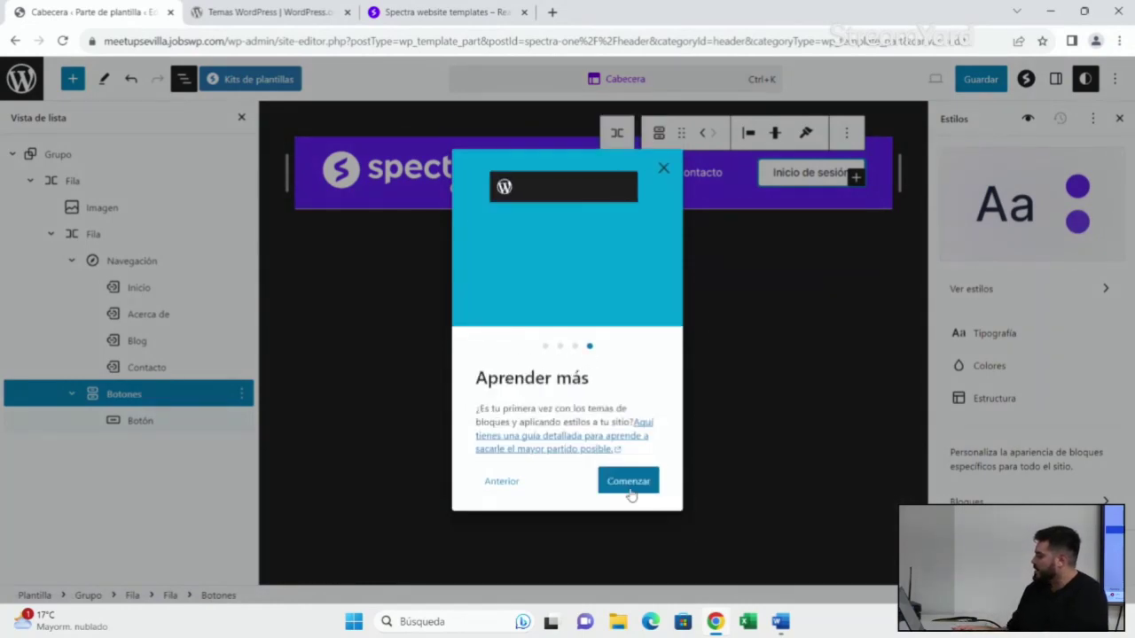
click(630, 494)
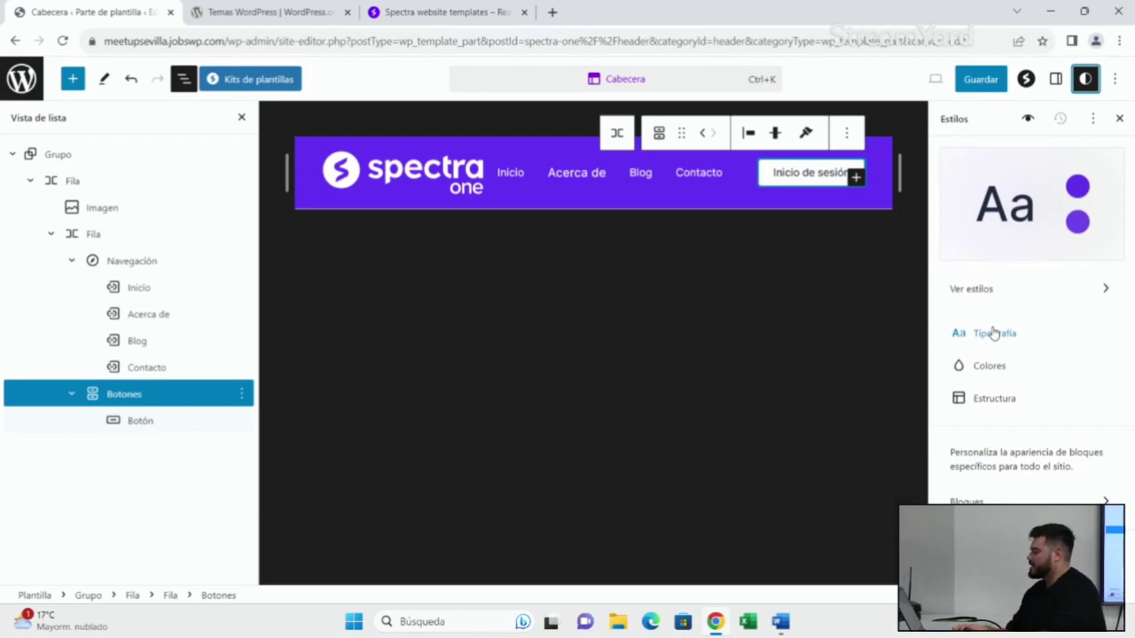
- Review the global Estructura dimensions and the style variations available for the site
click(992, 400)
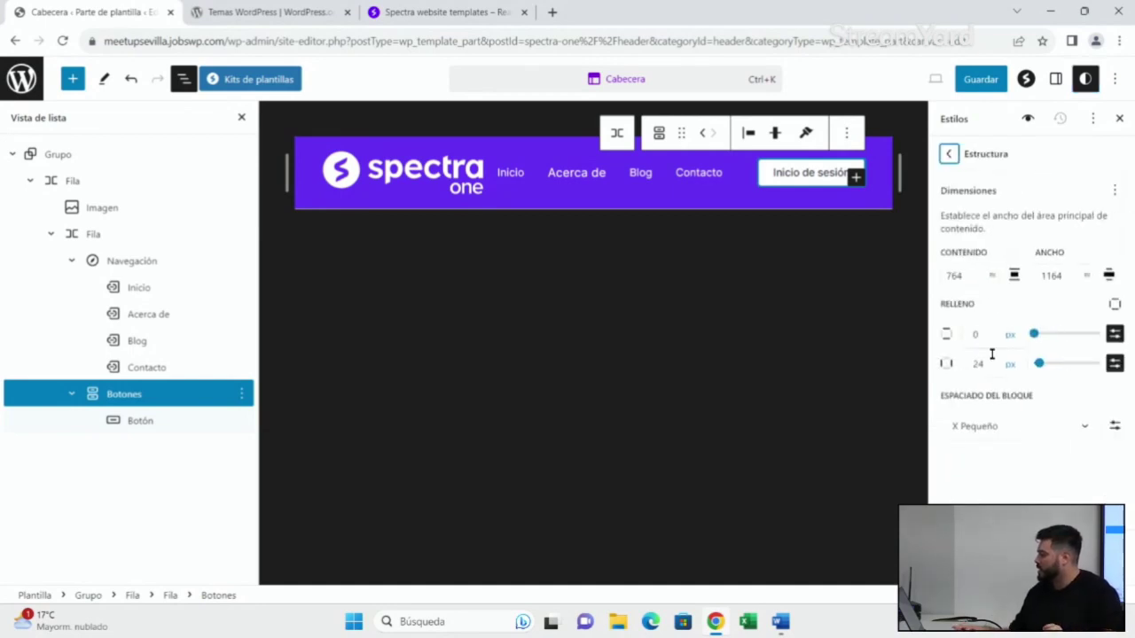
click(948, 154)
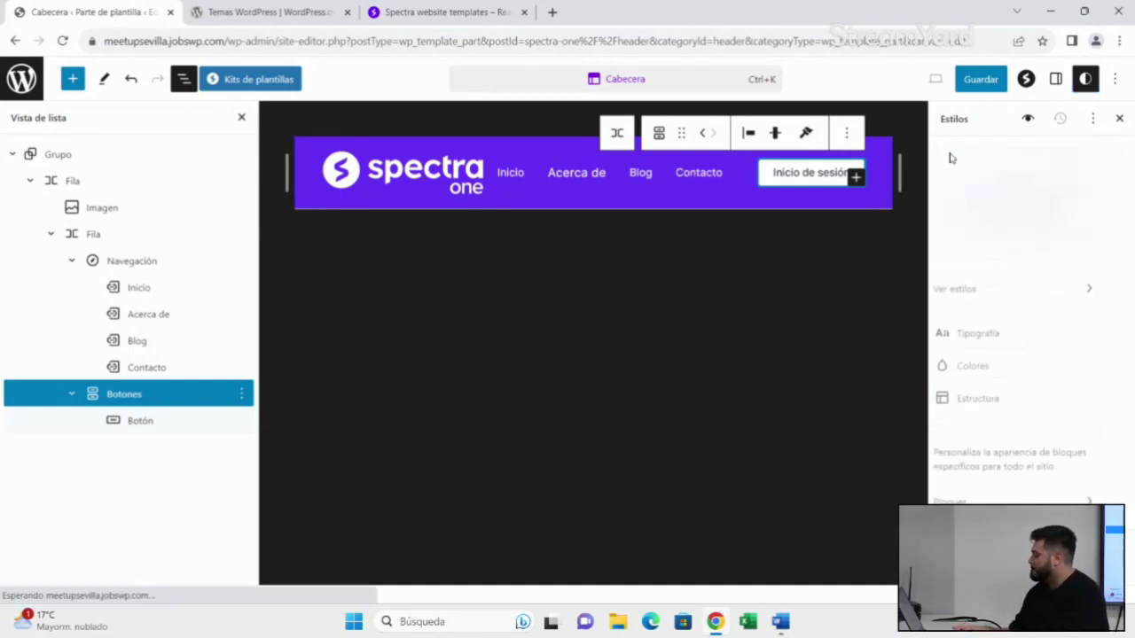
click(970, 290)
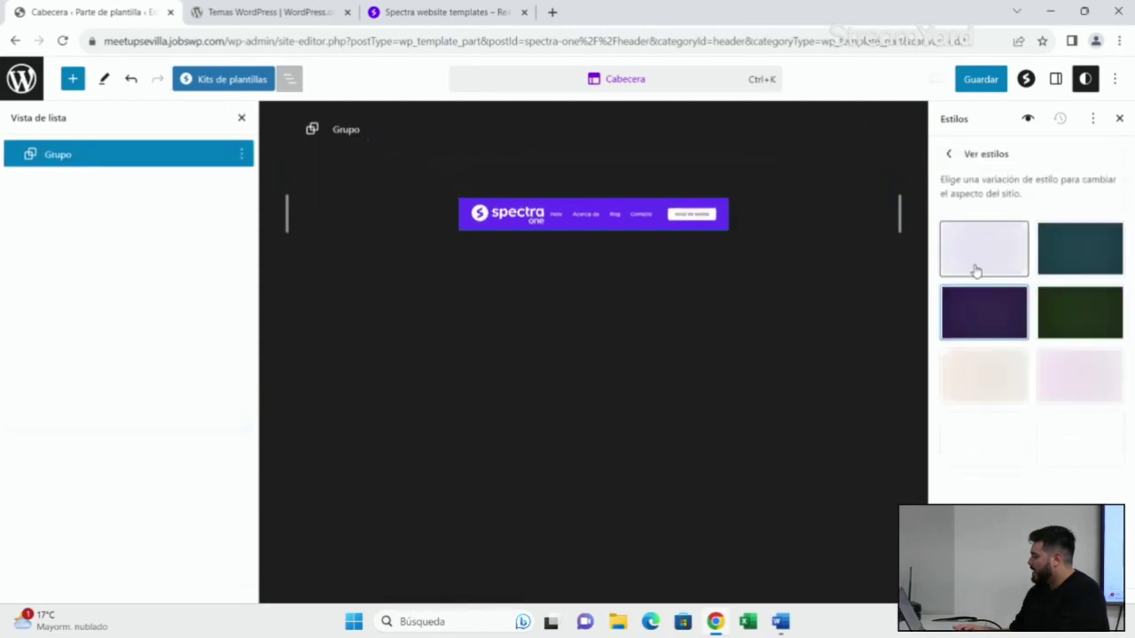
click(949, 154)
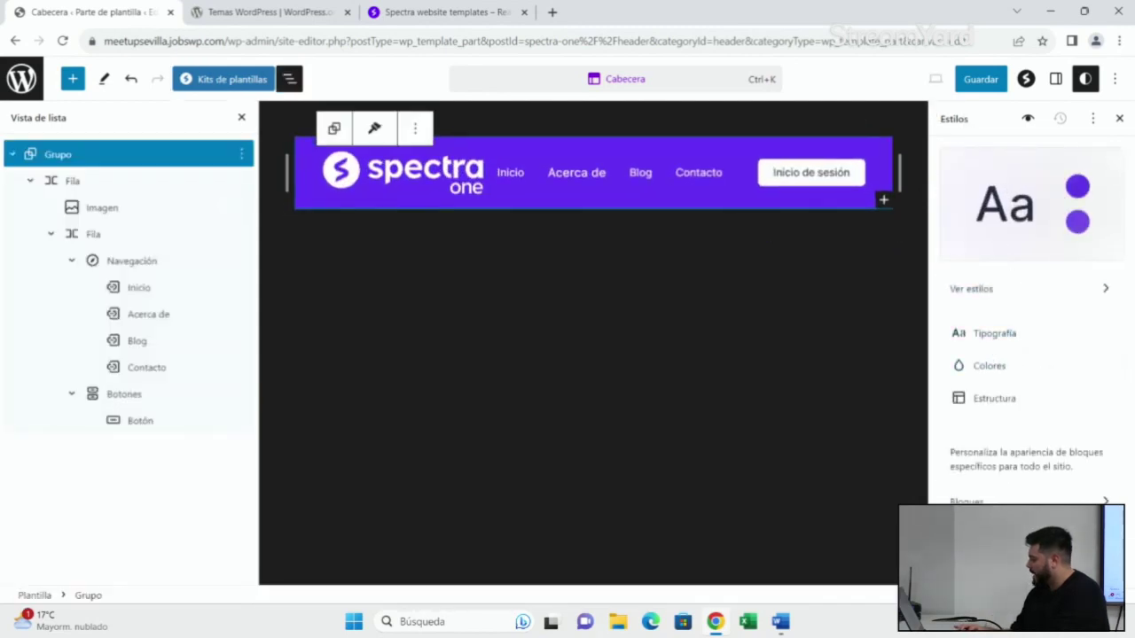
- Examine the site-wide style options for the Párrafo block, including its color and typography settings
click(971, 501)
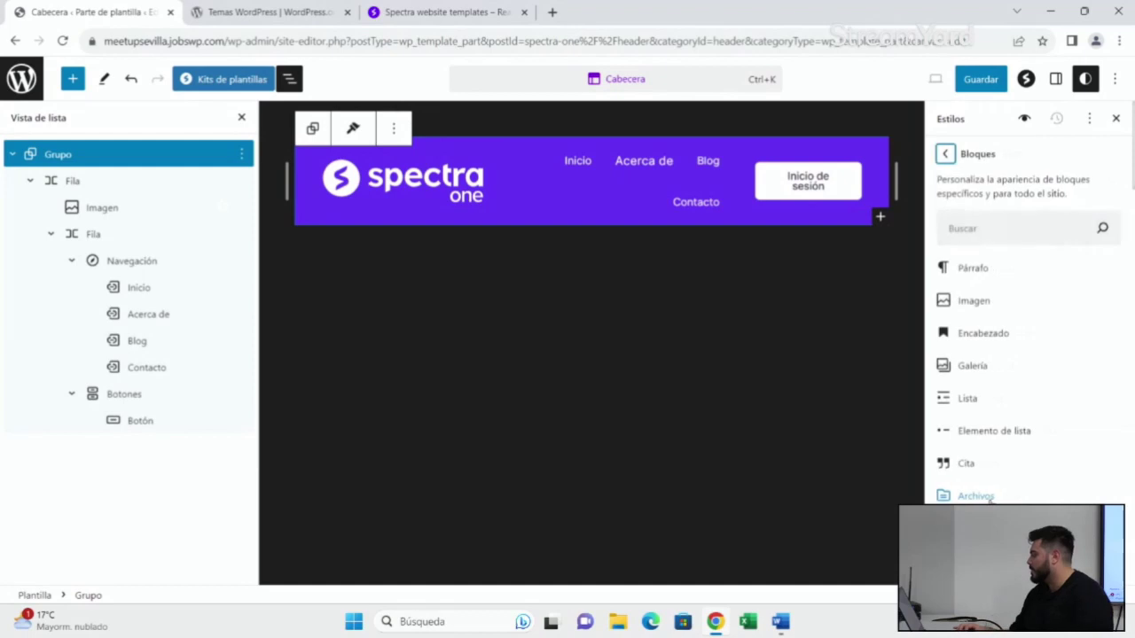
click(972, 269)
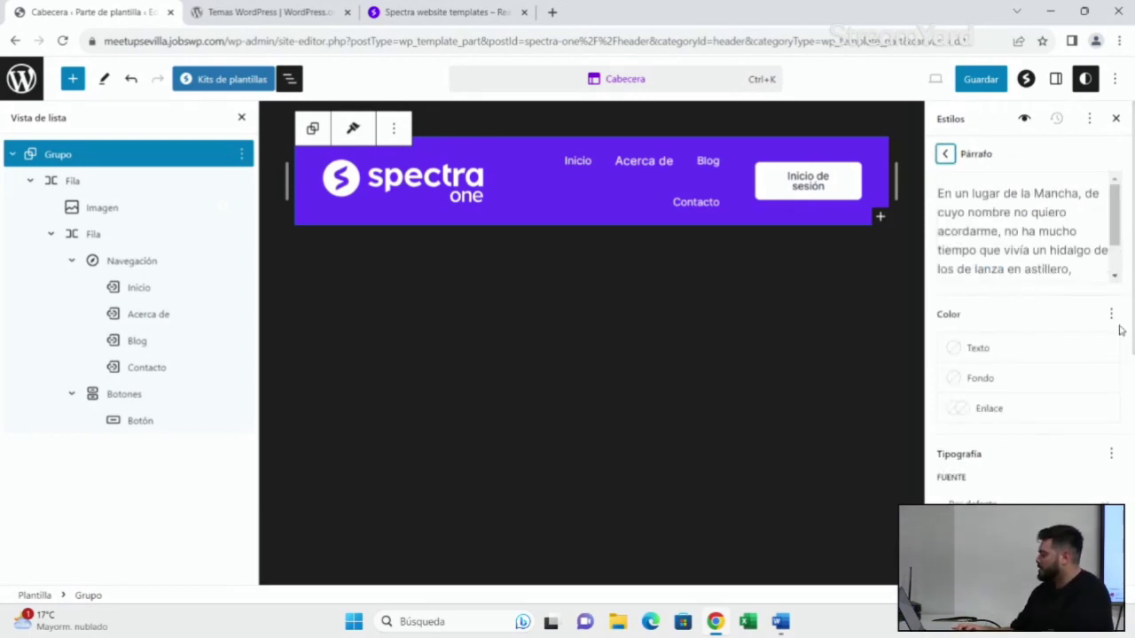
scroll(1129, 318, down, 1)
scroll(1129, 292, up, 1)
click(944, 154)
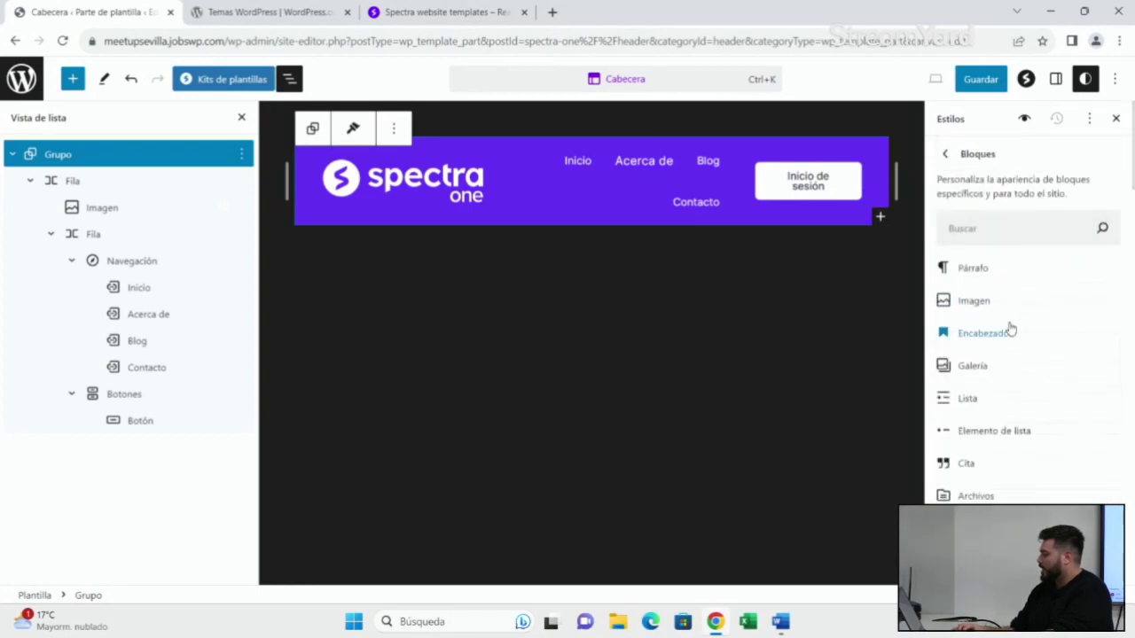
- Try a 35 px border and a 79 px radius on the site-wide Imagen block style, and return both to 0 px
click(975, 306)
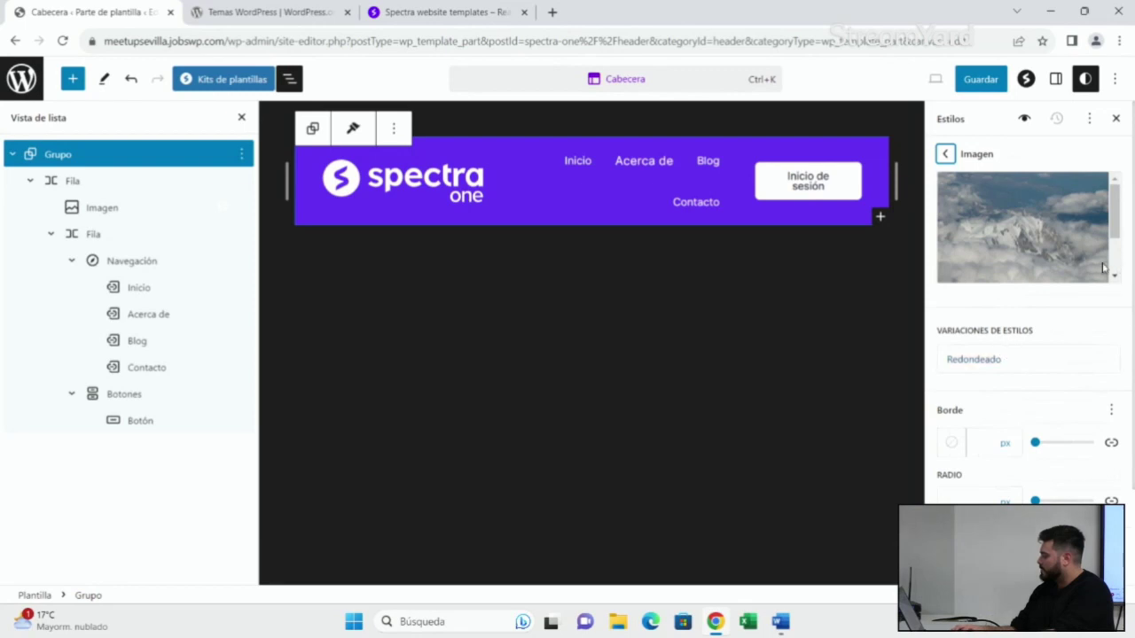
click(1034, 442)
drag(1033, 442, 1055, 442)
drag(1034, 501, 1081, 500)
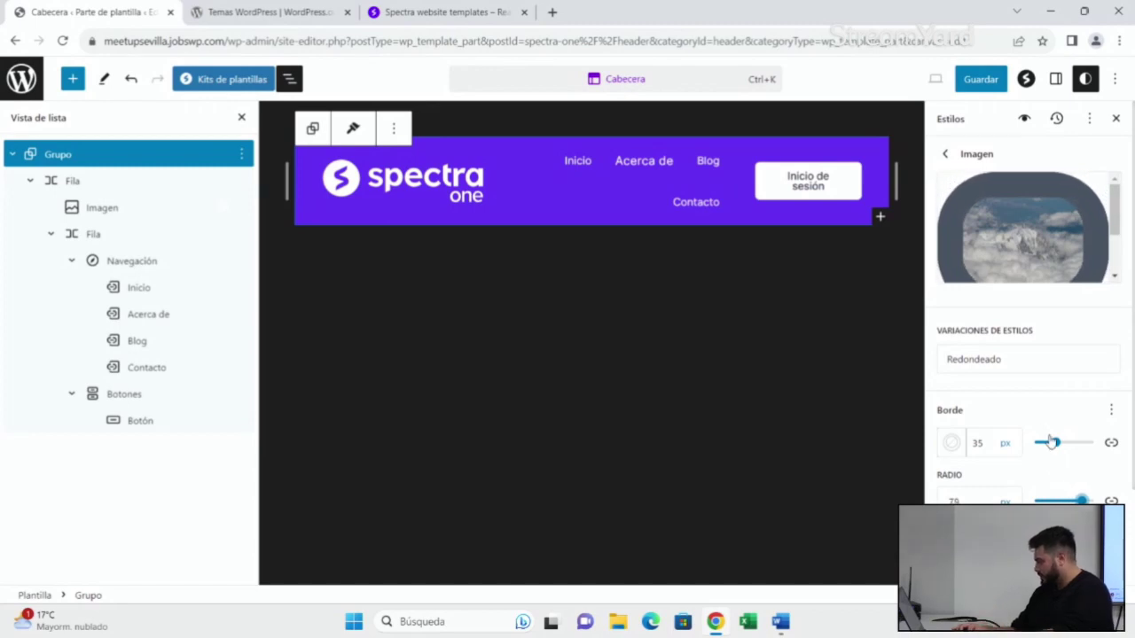
drag(1054, 442, 1025, 443)
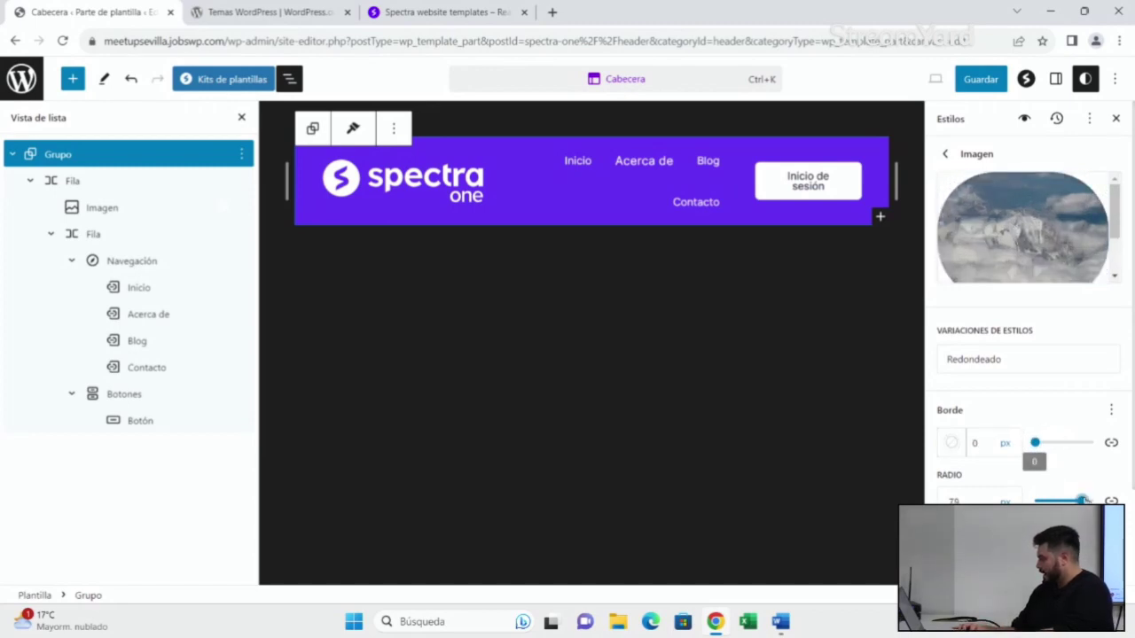
drag(1081, 501, 1034, 501)
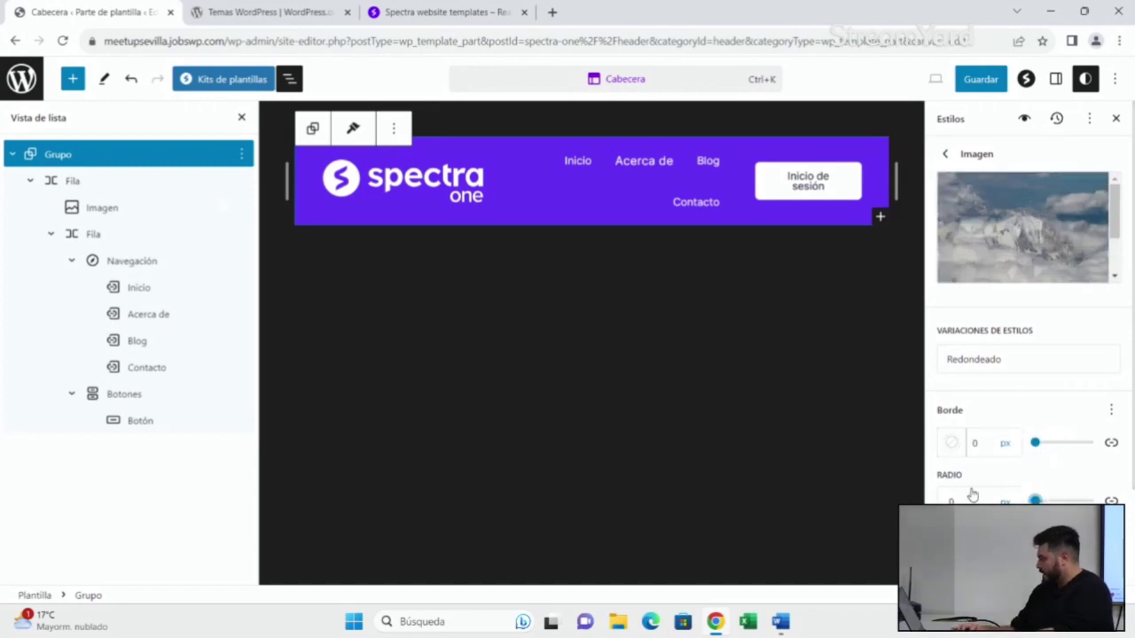
click(944, 156)
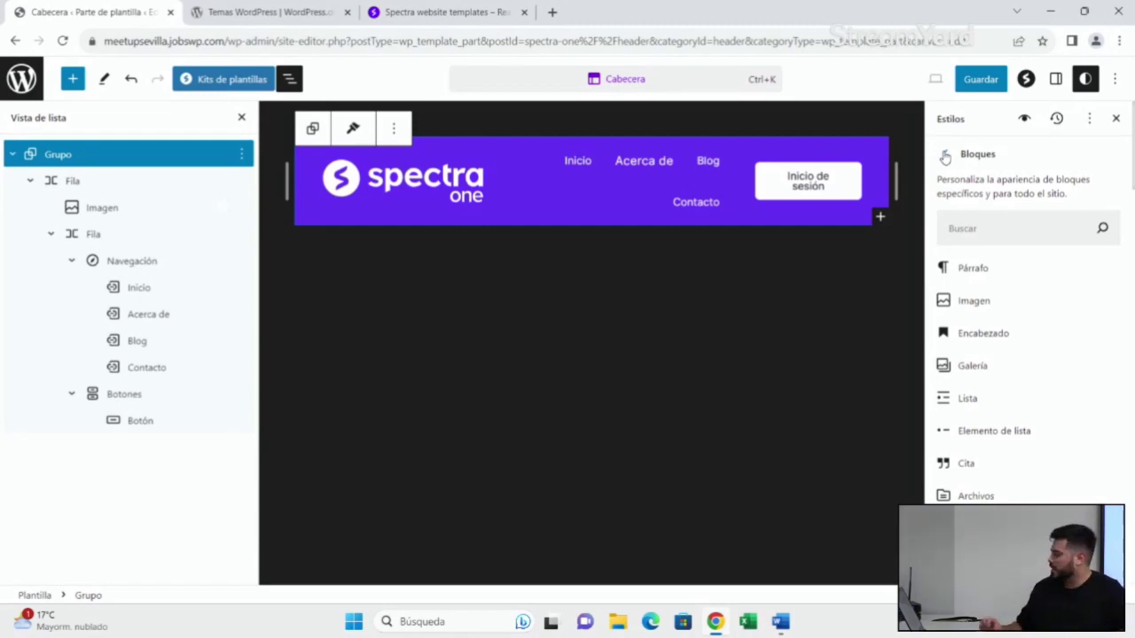
- Compare the header Grupo block's own settings with the global styles
click(1086, 80)
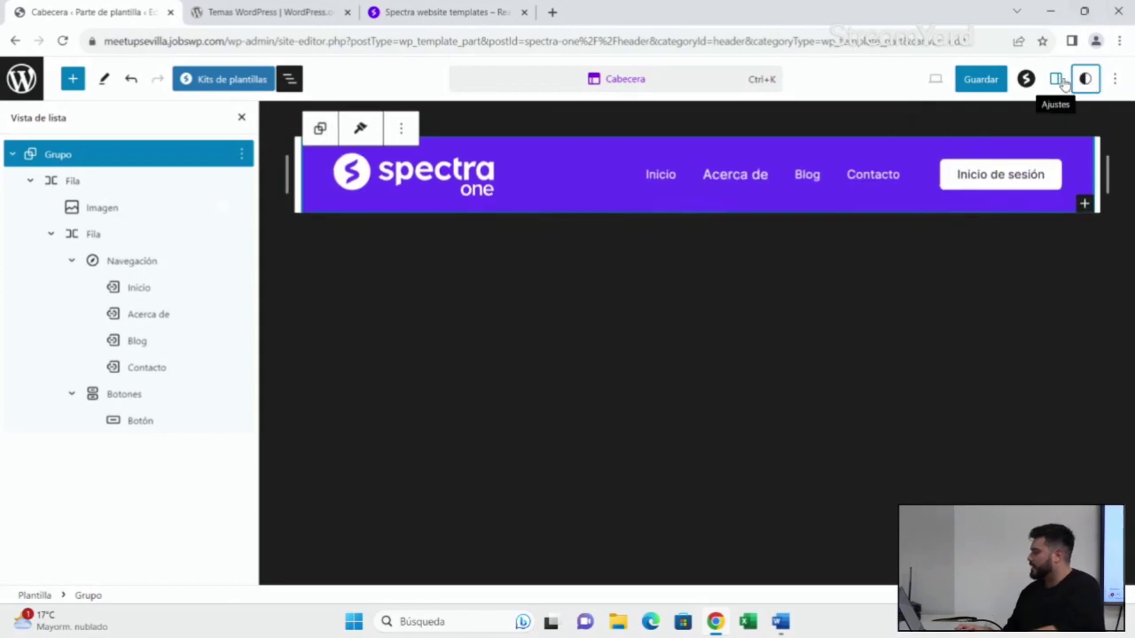
click(1056, 80)
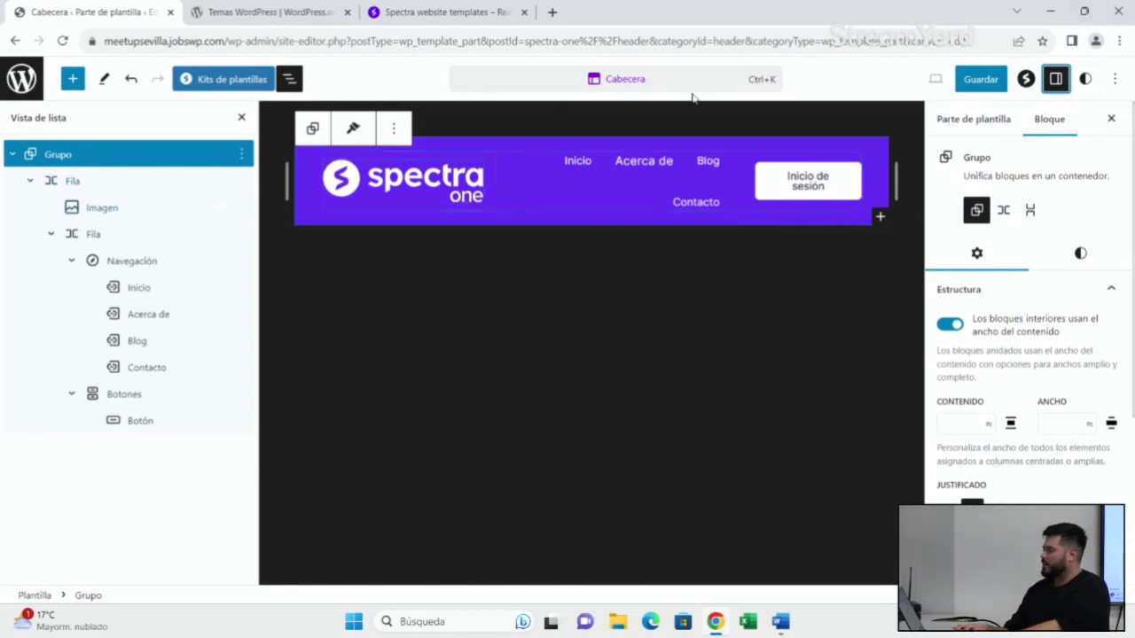
click(1085, 80)
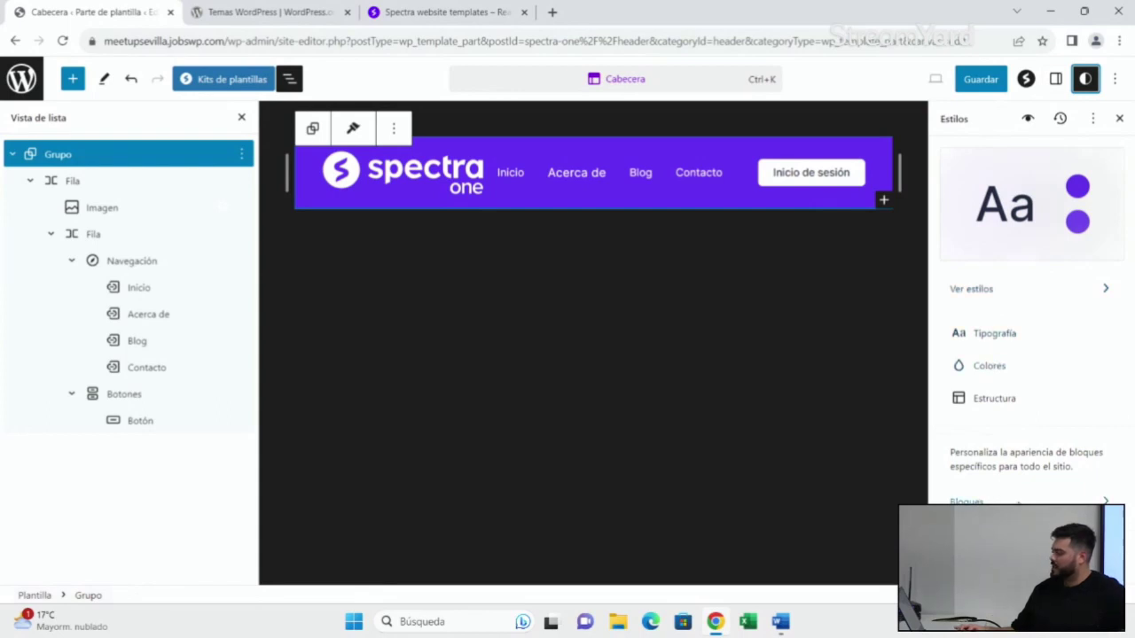
- Review the global color settings and the theme's solid color palette
click(984, 372)
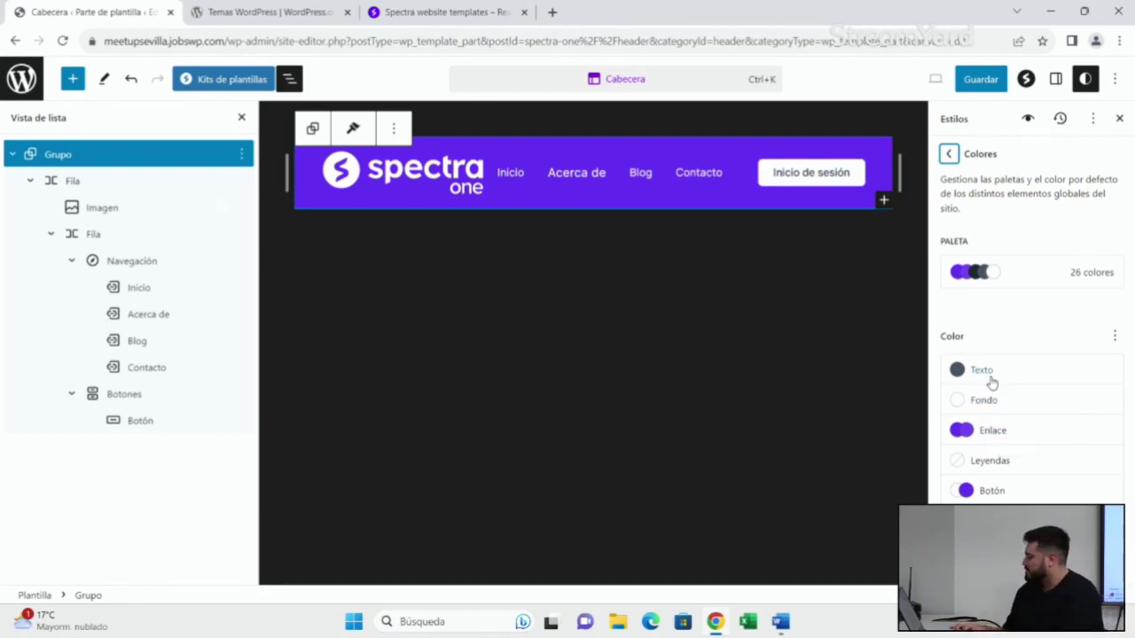
click(997, 288)
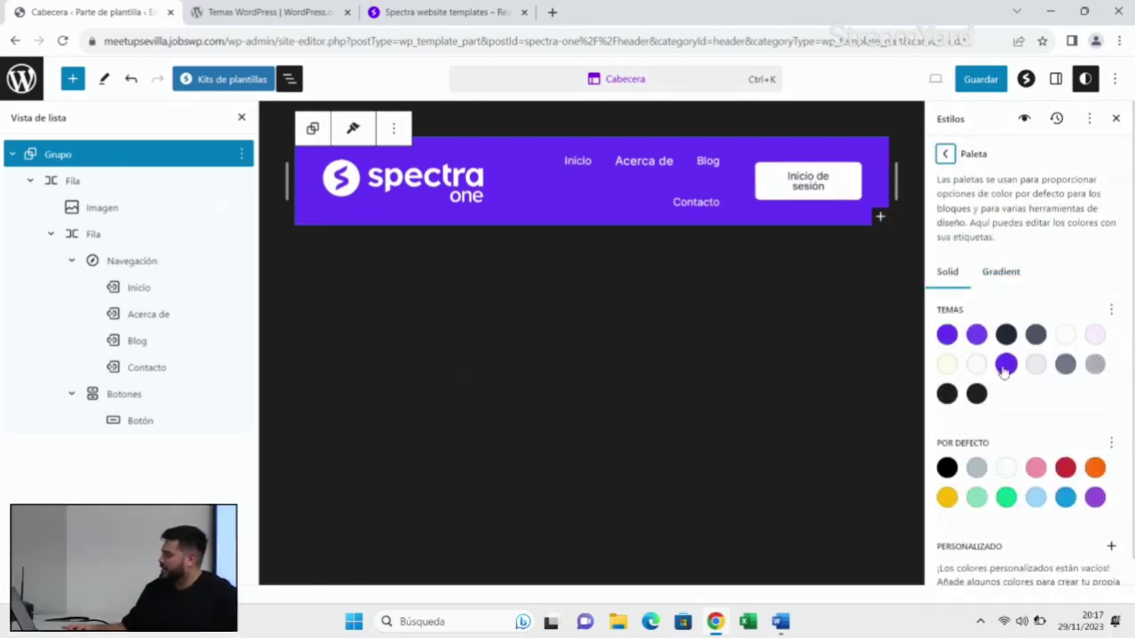
click(944, 155)
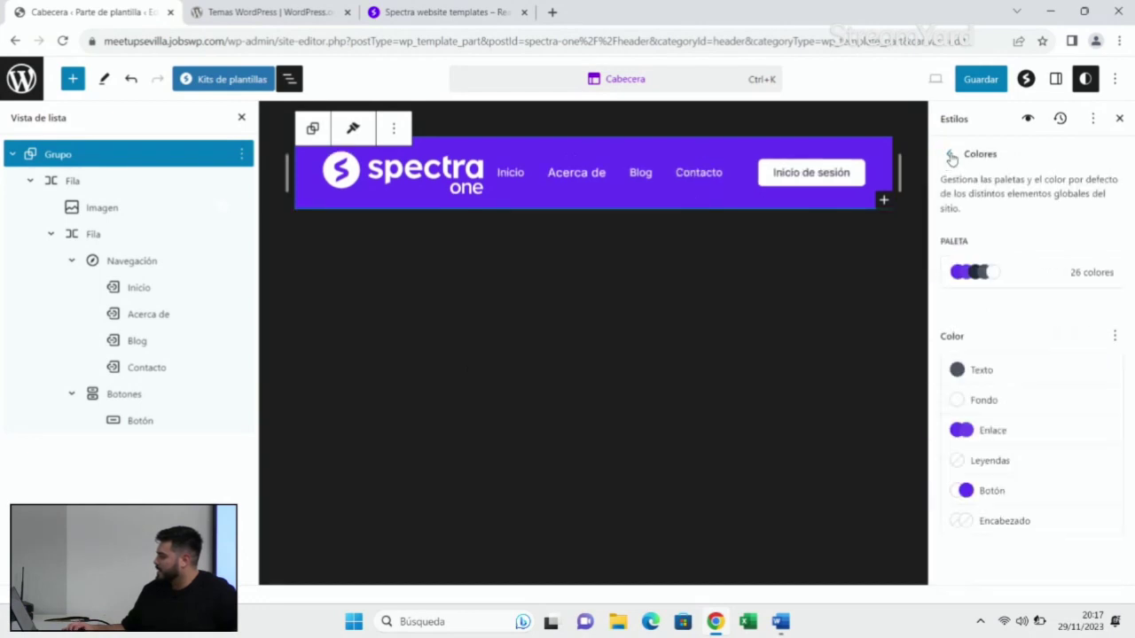
click(946, 156)
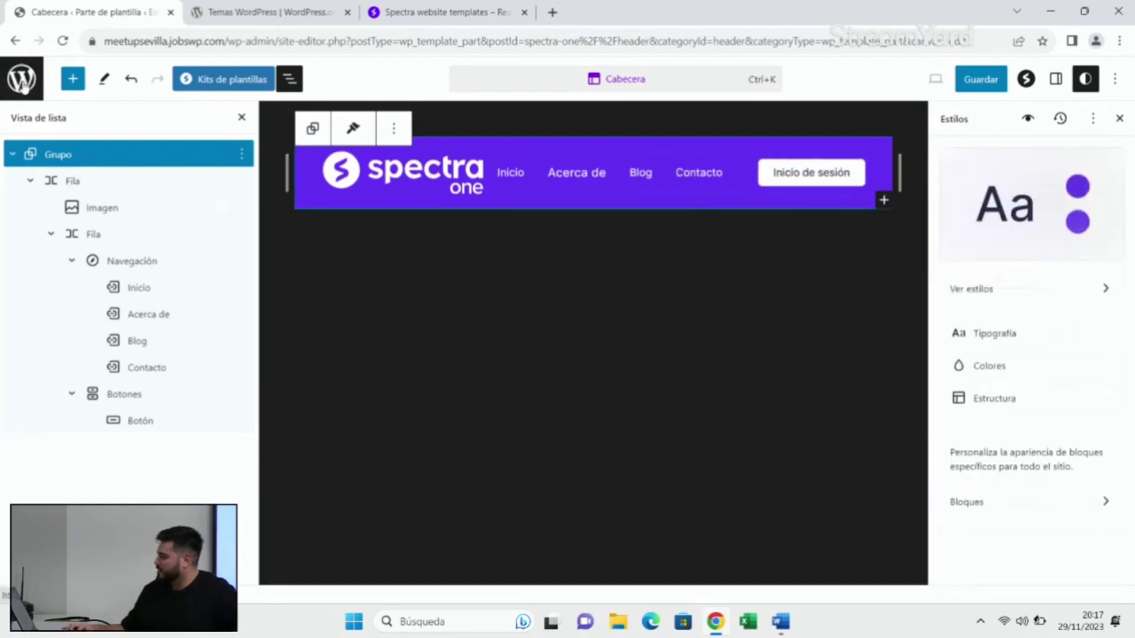
- Leave the header and open the Pie de página template part for editing
click(22, 79)
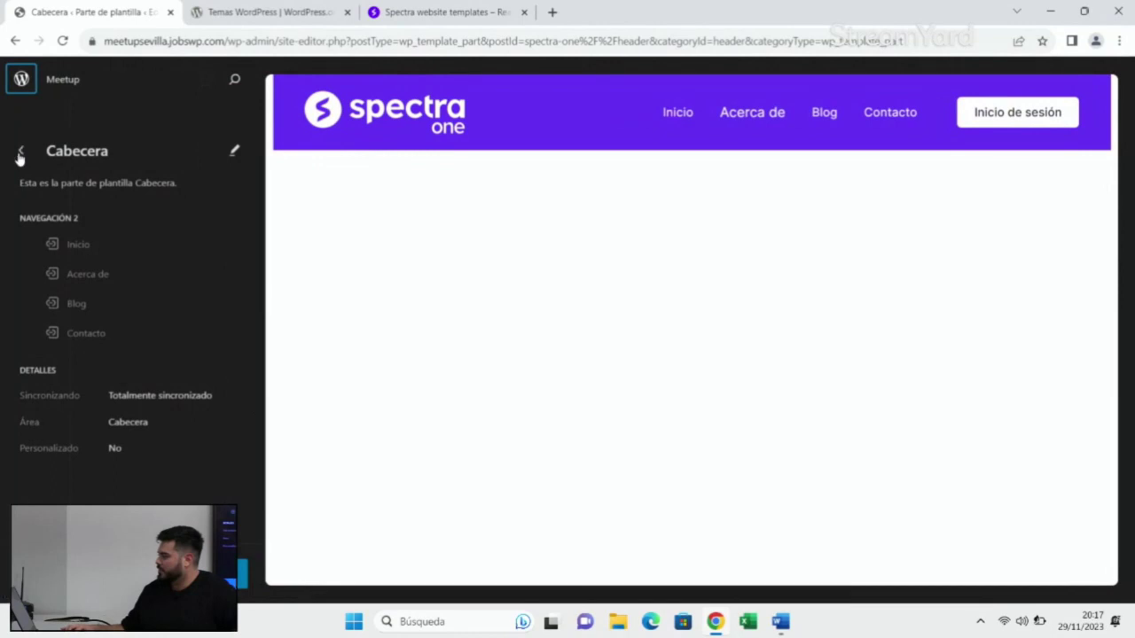
click(21, 151)
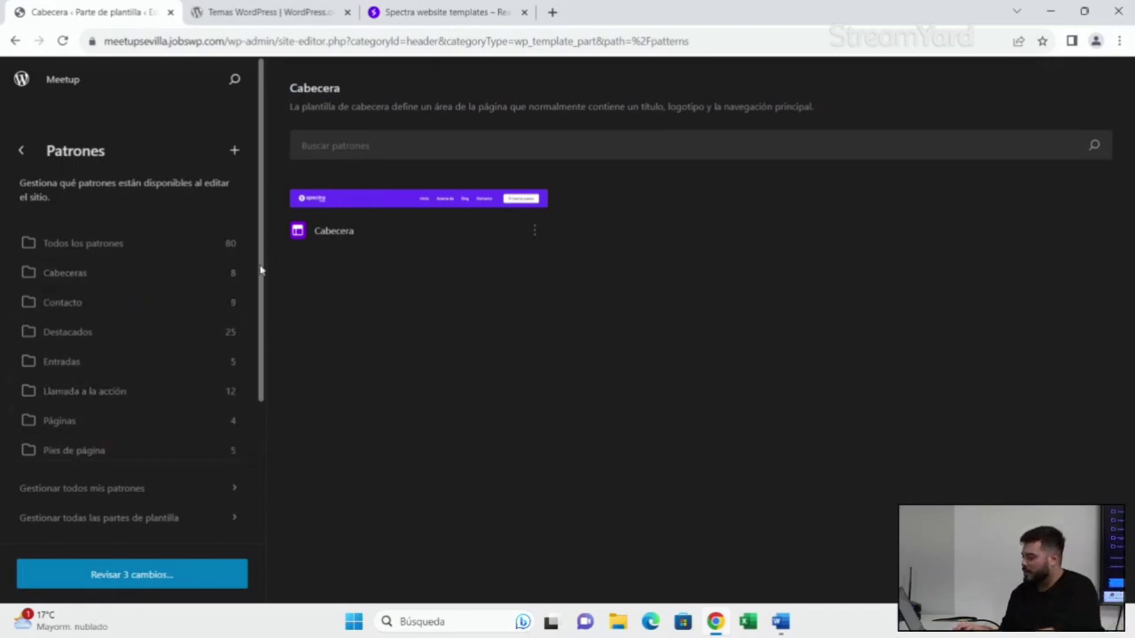
scroll(264, 270, down, 1)
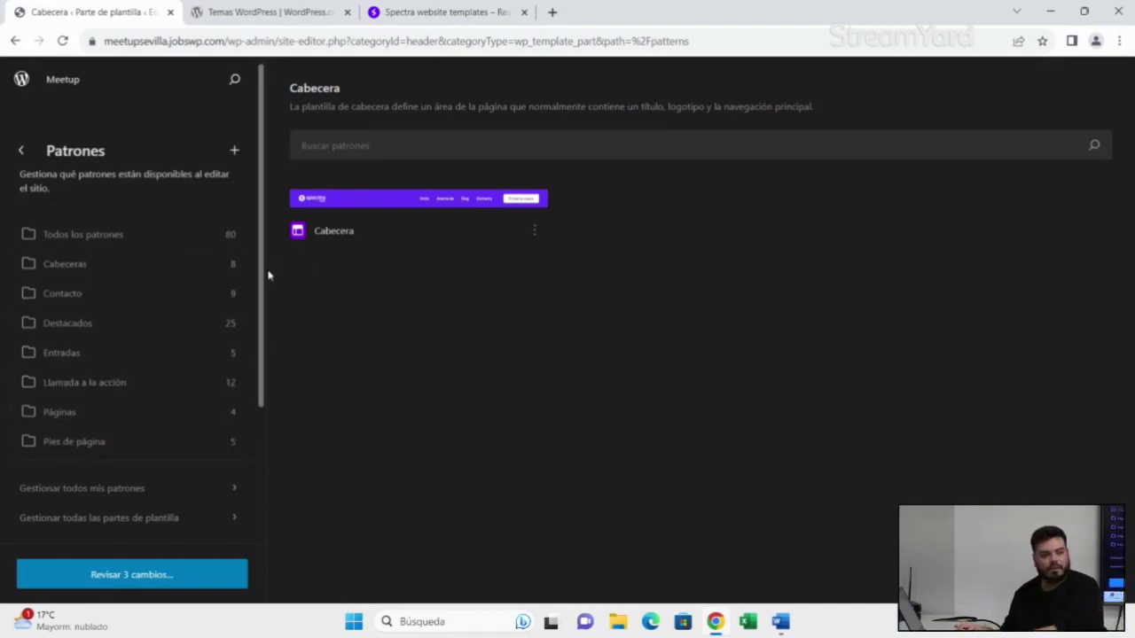
drag(267, 275, 248, 405)
click(137, 413)
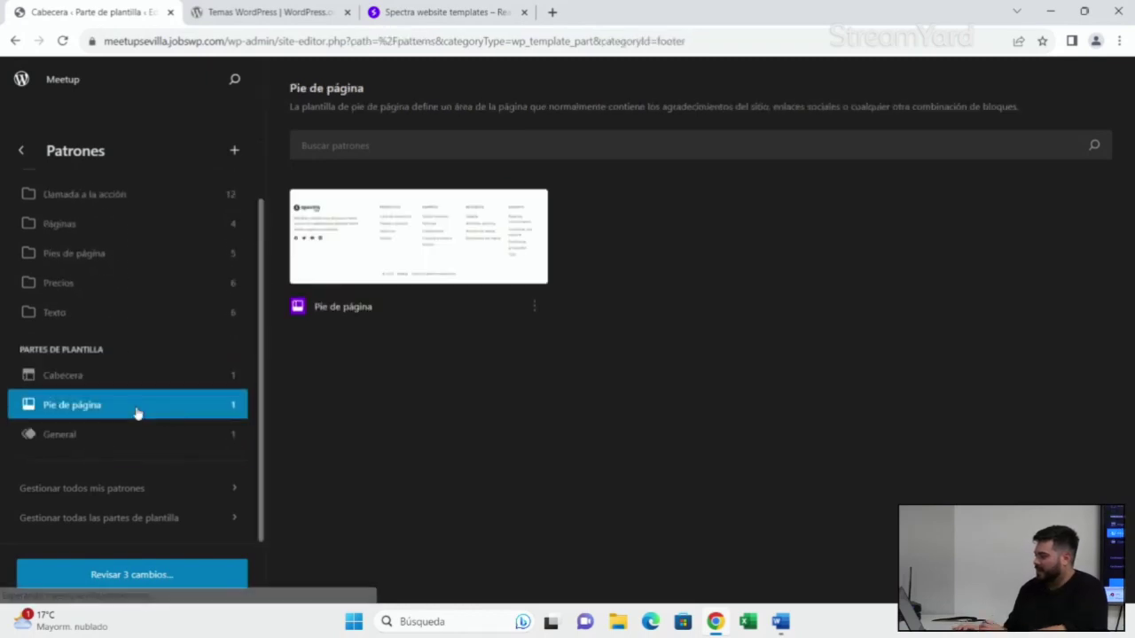
click(383, 210)
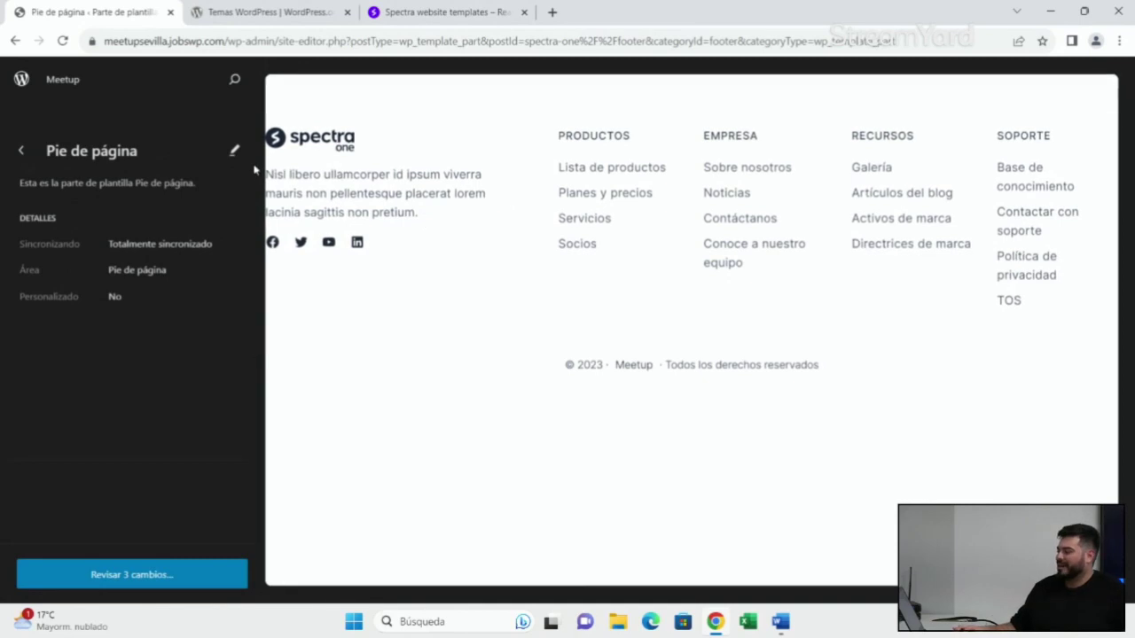
click(235, 154)
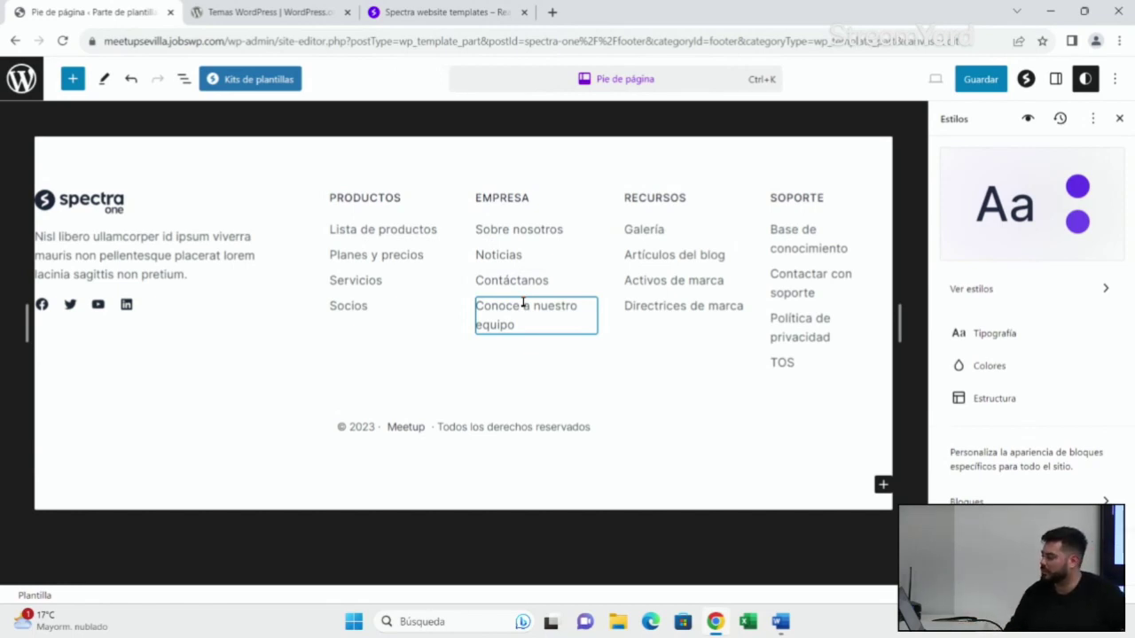
- Inspect the footer's block structure, expanding its Grupo, Columnas and Fila, and hide the list view again
click(183, 80)
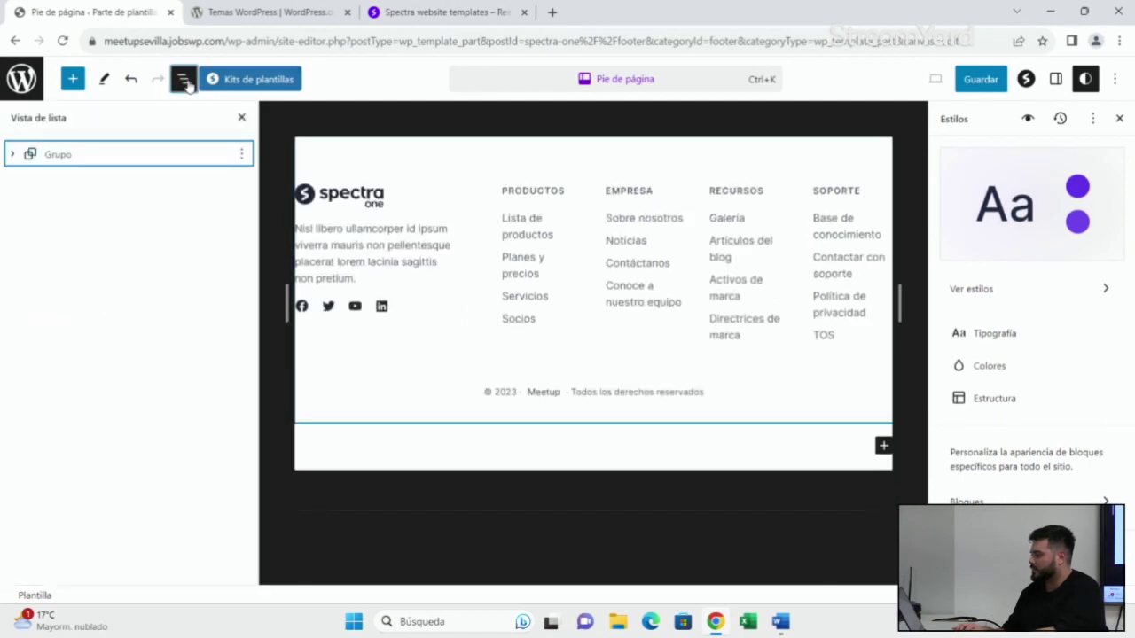
click(11, 155)
click(30, 180)
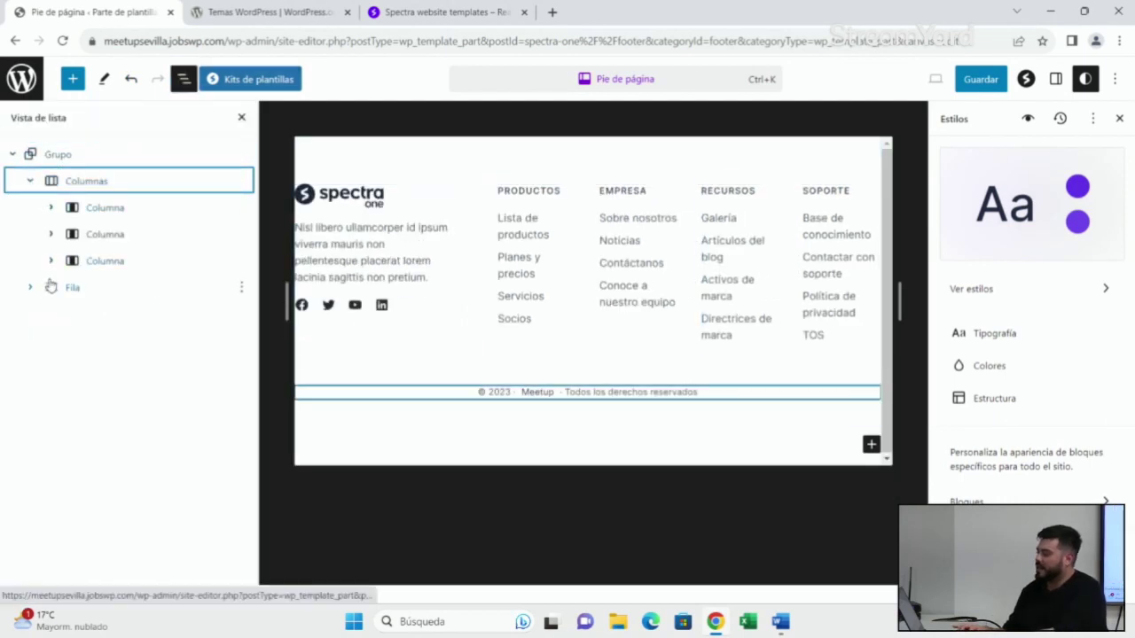
click(32, 288)
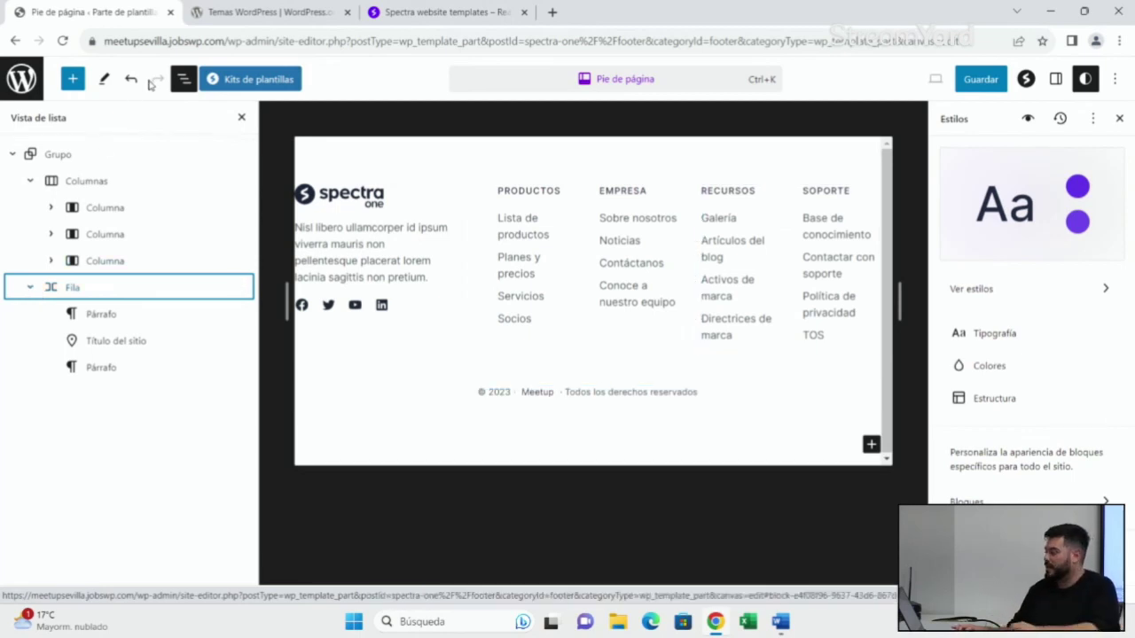
click(185, 81)
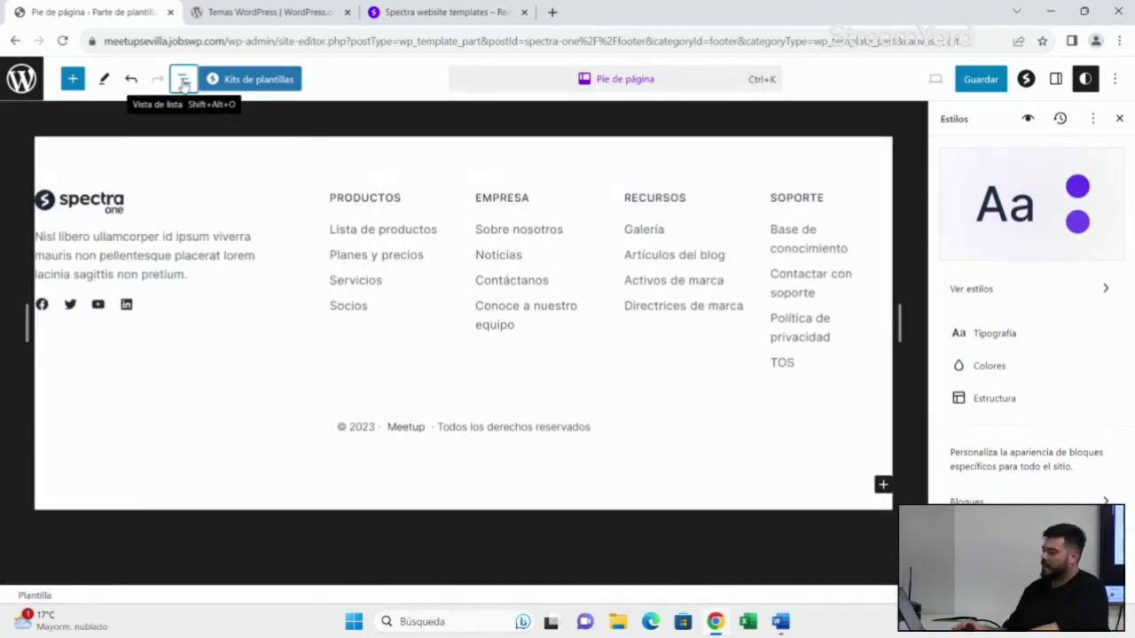
- Show the footer's block list again, select the Columnas block and expand the Fila with the copyright line
click(184, 82)
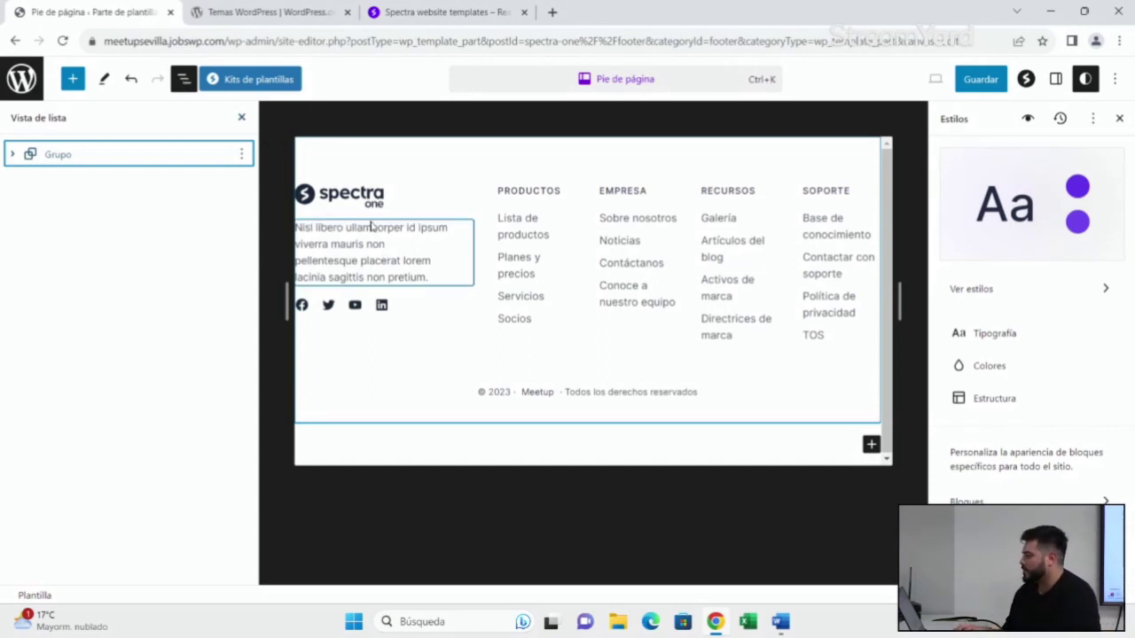
click(12, 154)
click(30, 182)
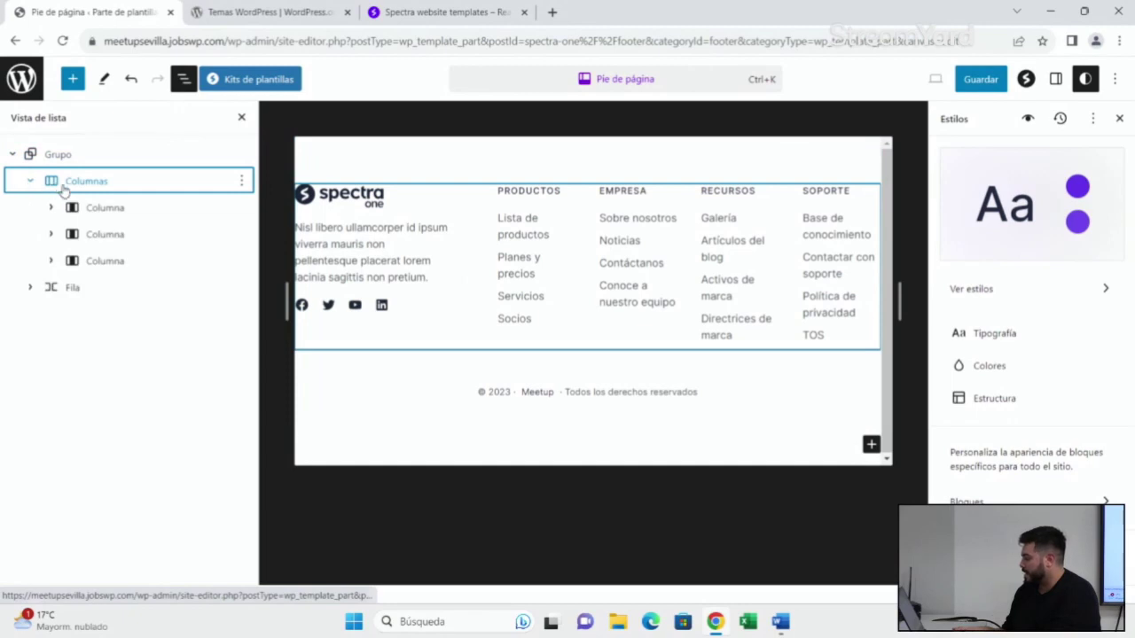
click(35, 182)
click(30, 288)
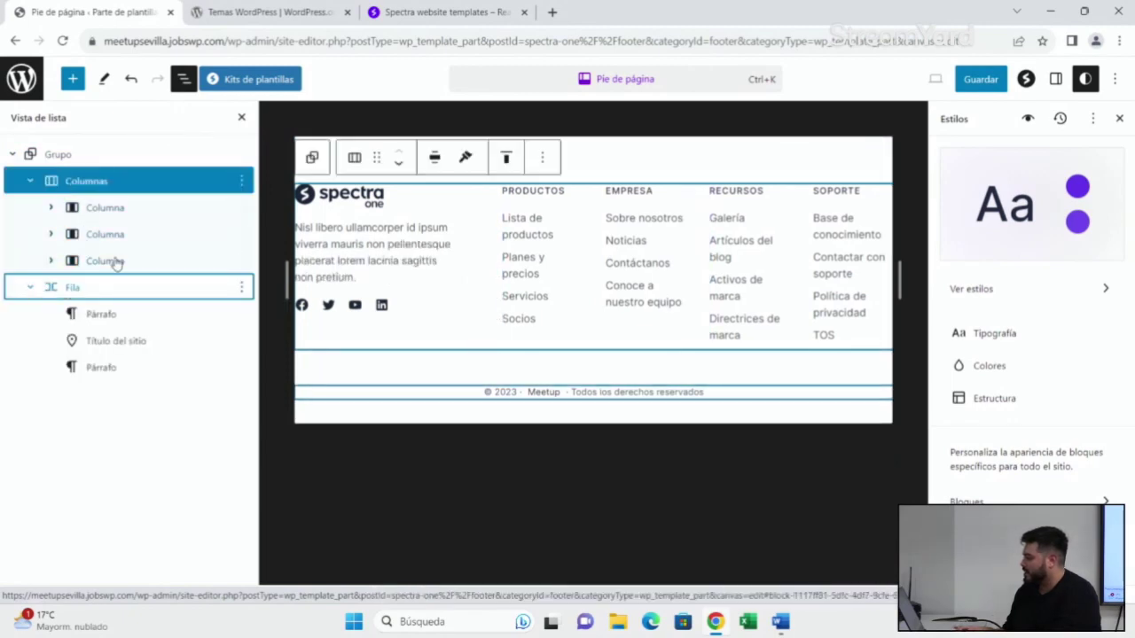
- Select the footer's first column, holding the logo and social icons, and hide the side panel again
click(107, 211)
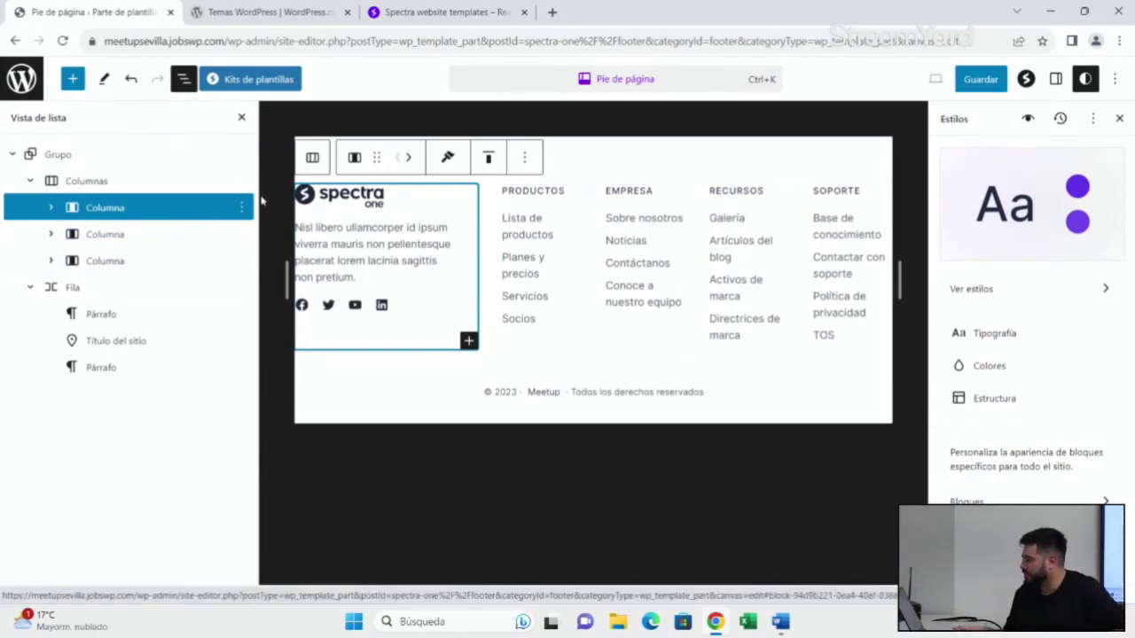
click(184, 79)
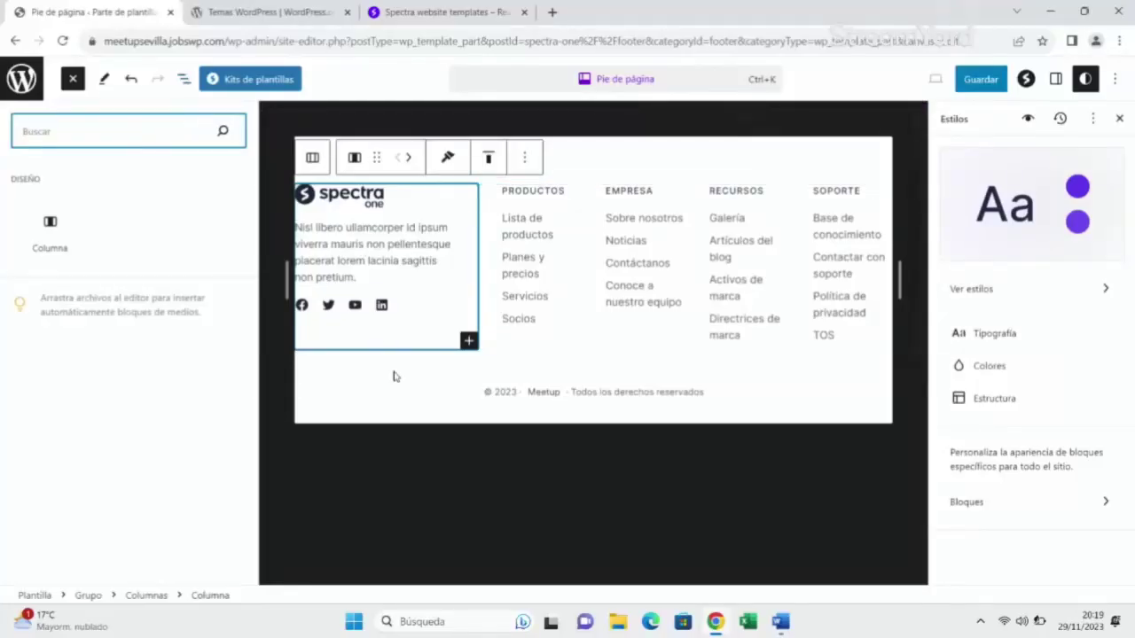
key(Escape)
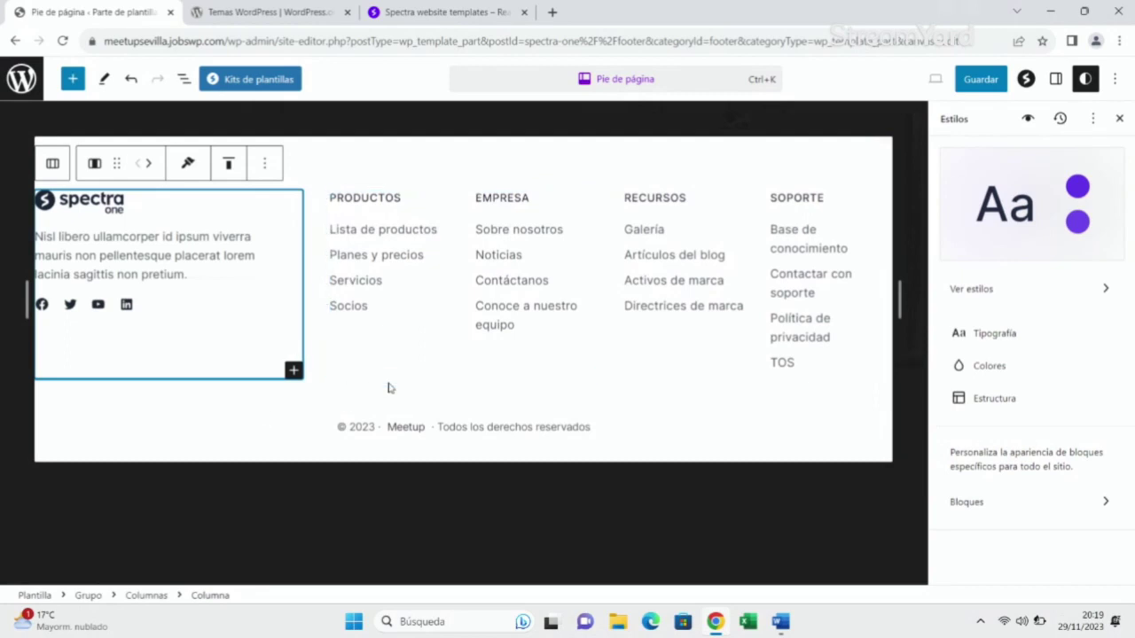
- Locate the copyright line's paragraphs in the footer's block list by selecting them on the canvas, and hide the list again
click(354, 422)
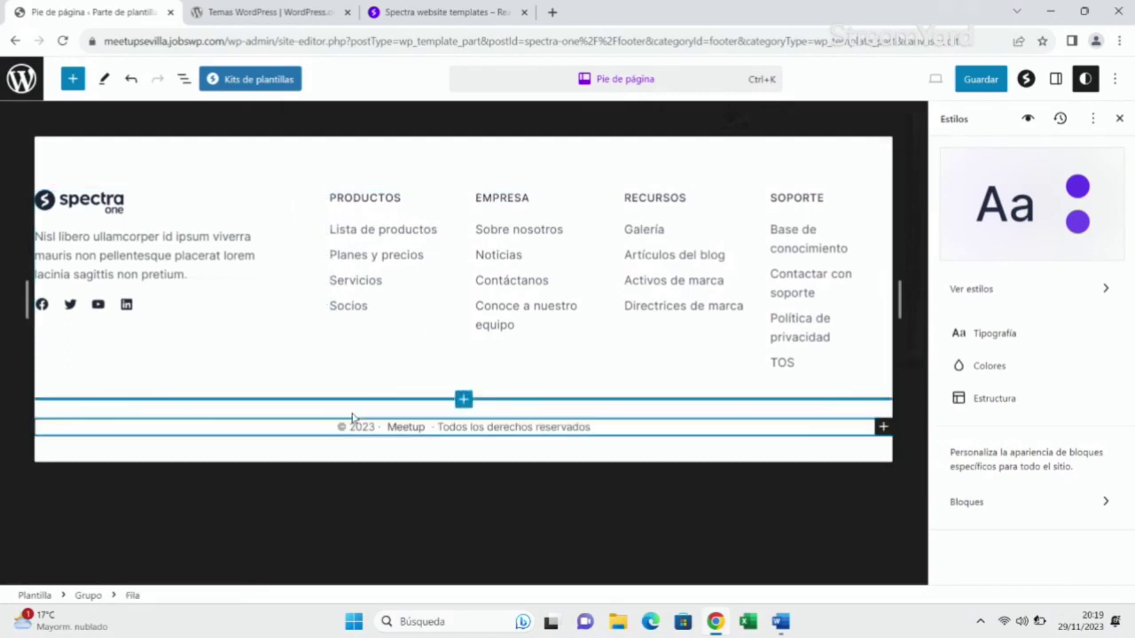
click(144, 438)
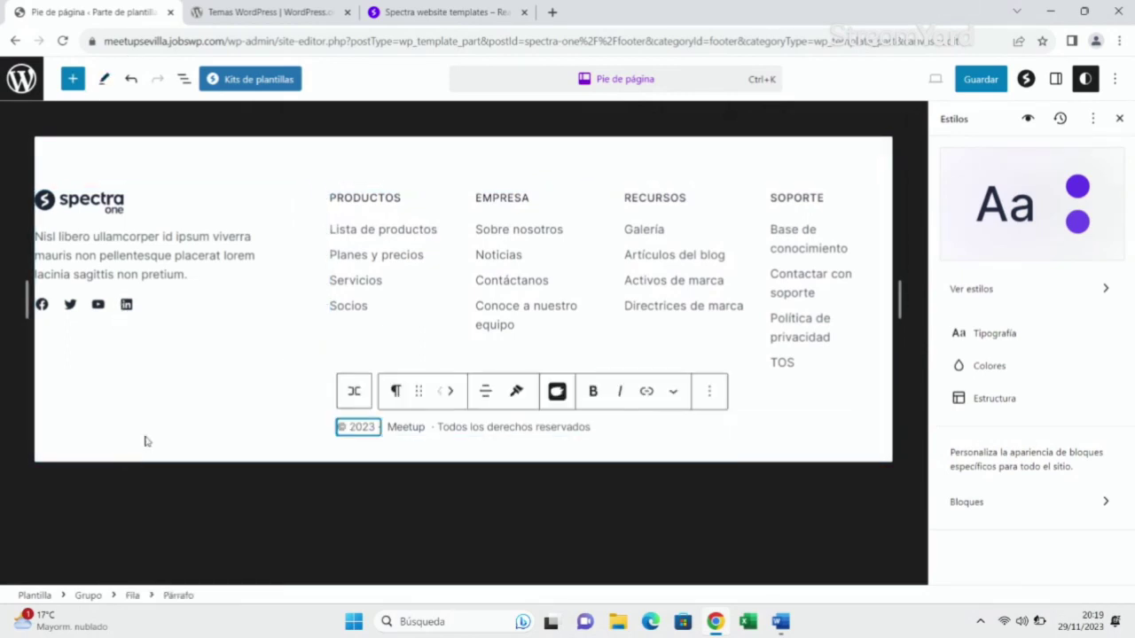
click(184, 78)
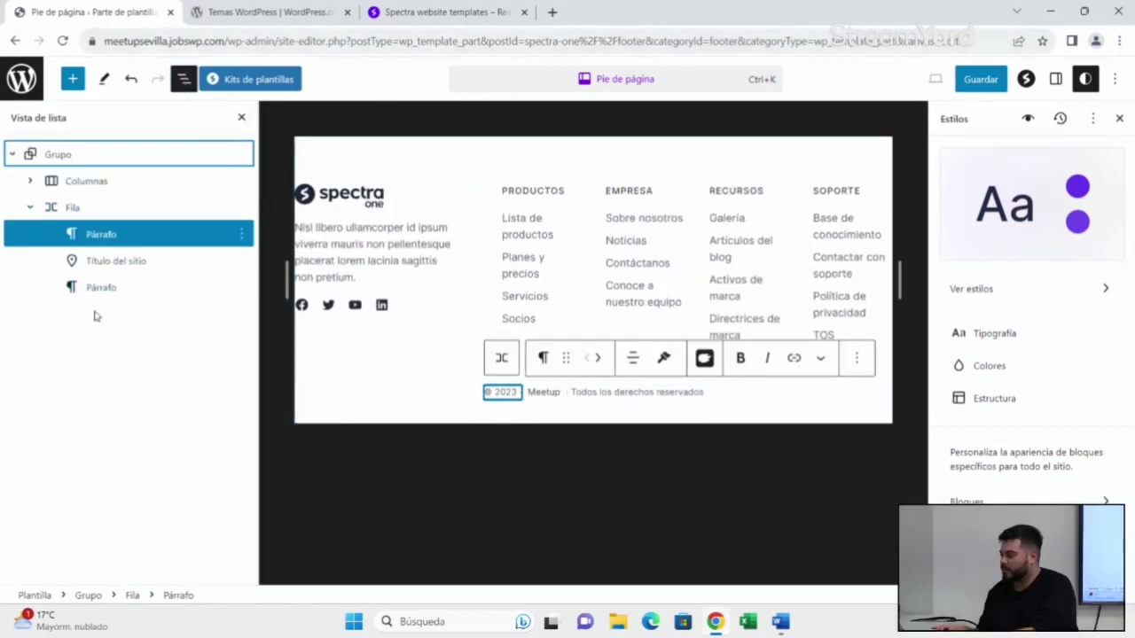
click(16, 155)
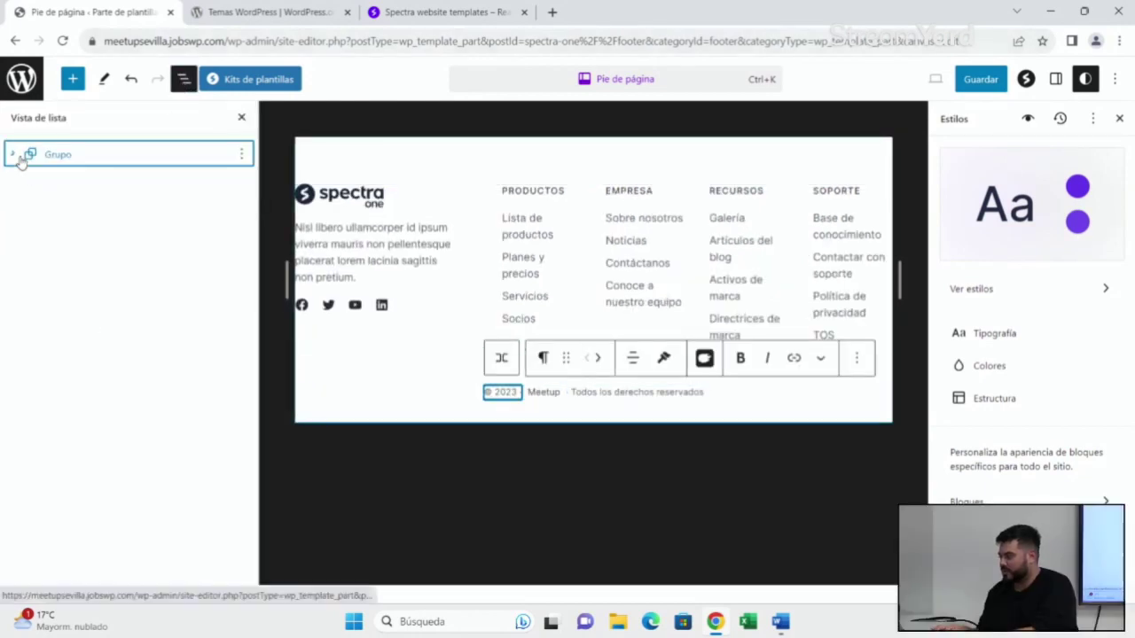
click(466, 365)
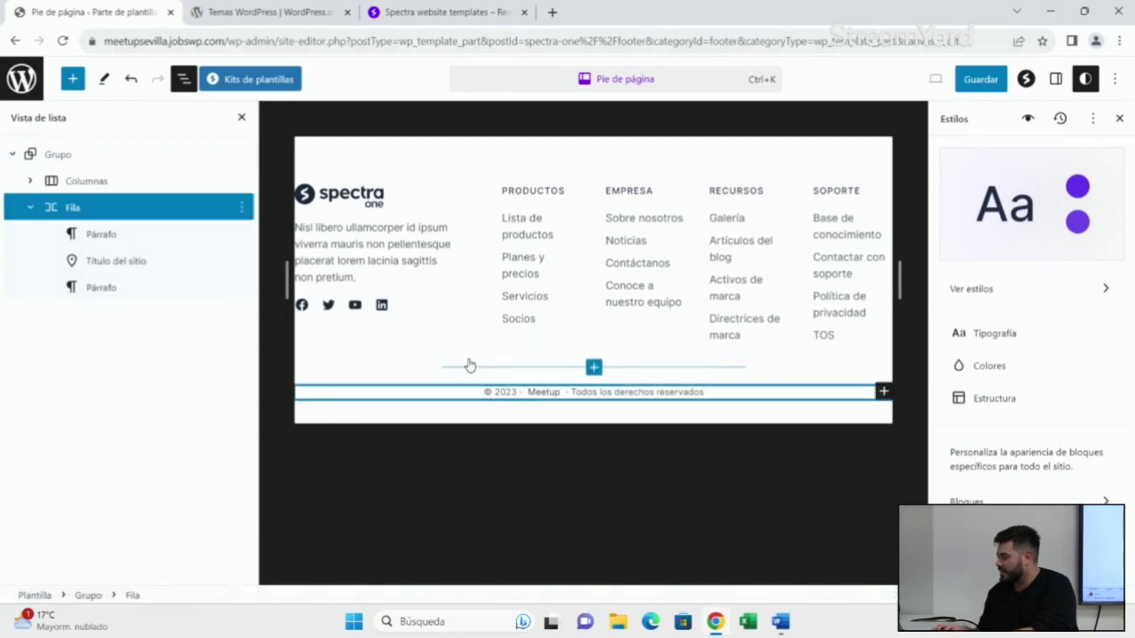
click(613, 391)
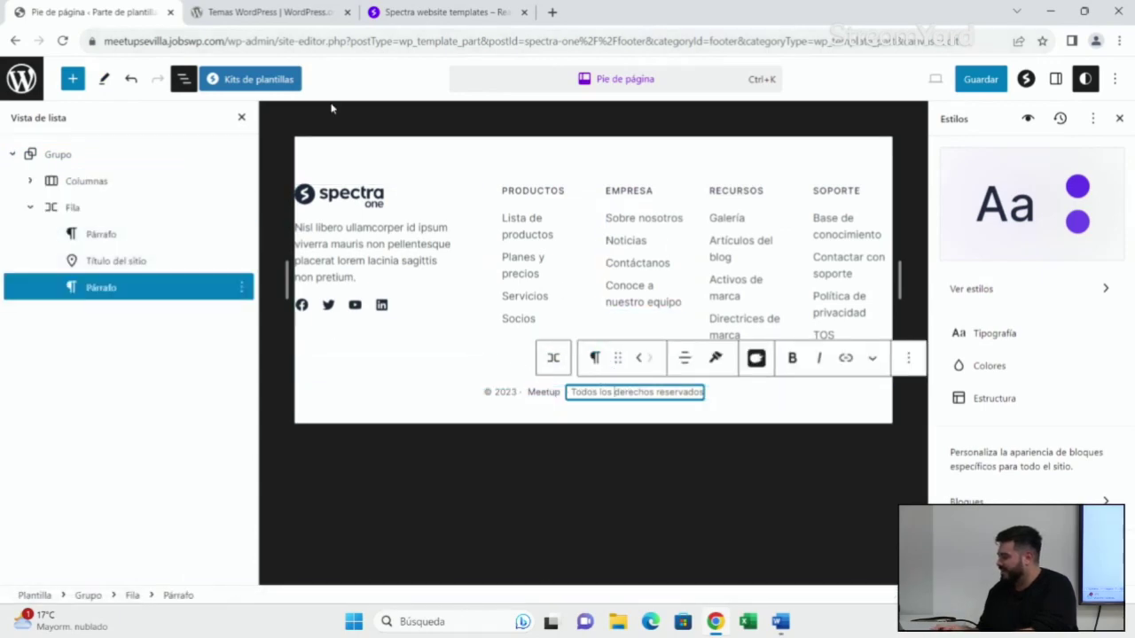
click(184, 79)
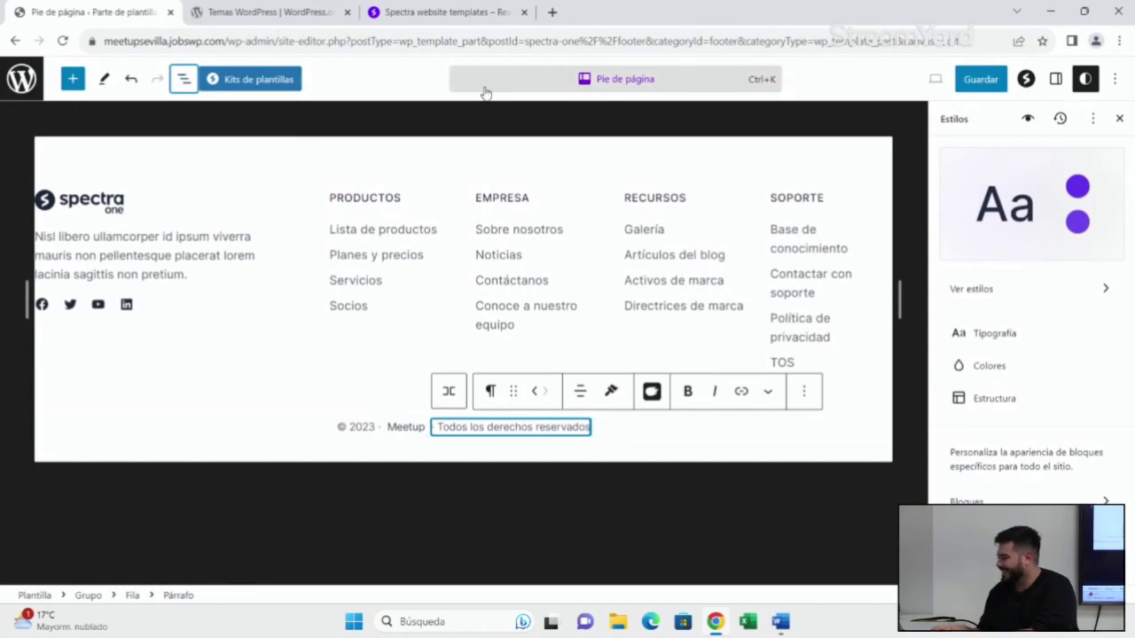
- Open the block inserter and review the Spectra blocks down to the Texto category
click(73, 79)
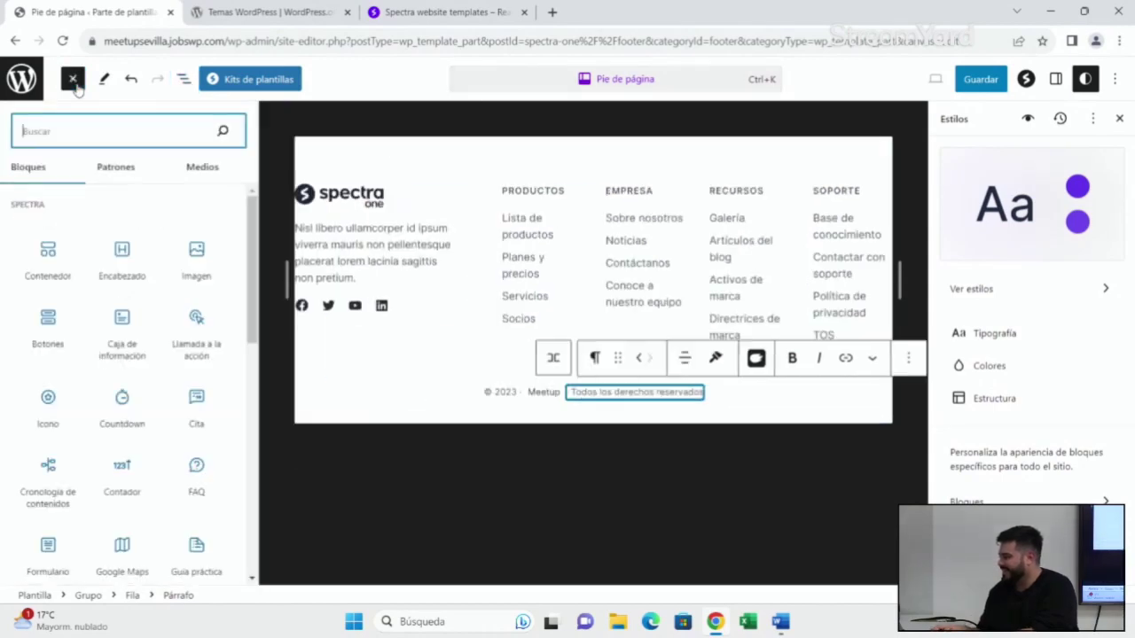
click(250, 227)
scroll(250, 228, down, 2)
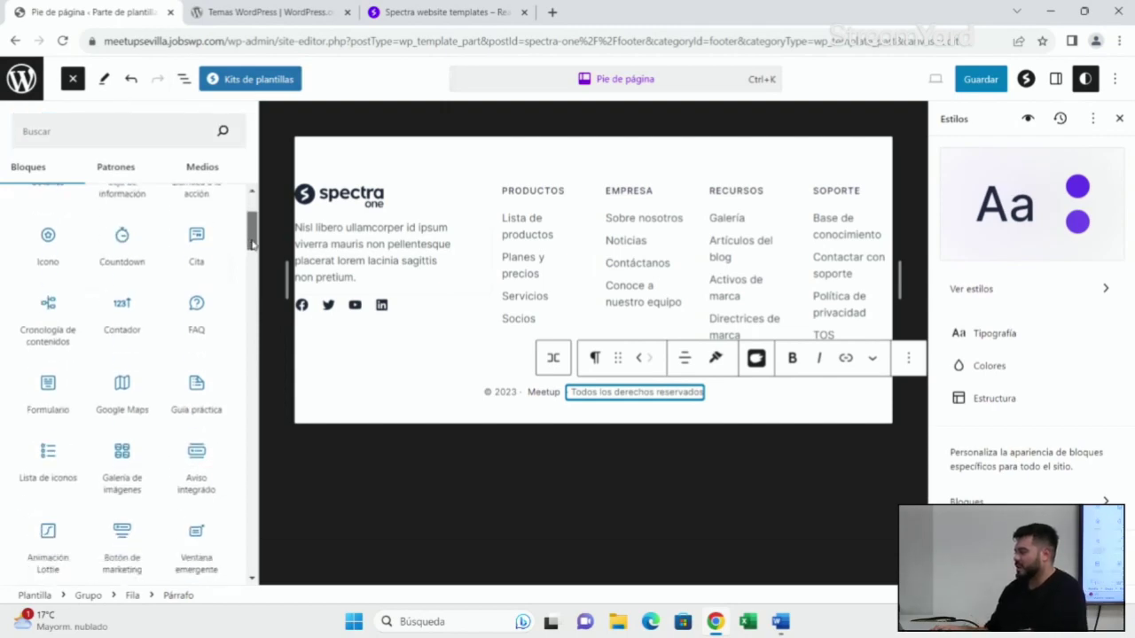
scroll(250, 228, up, 2)
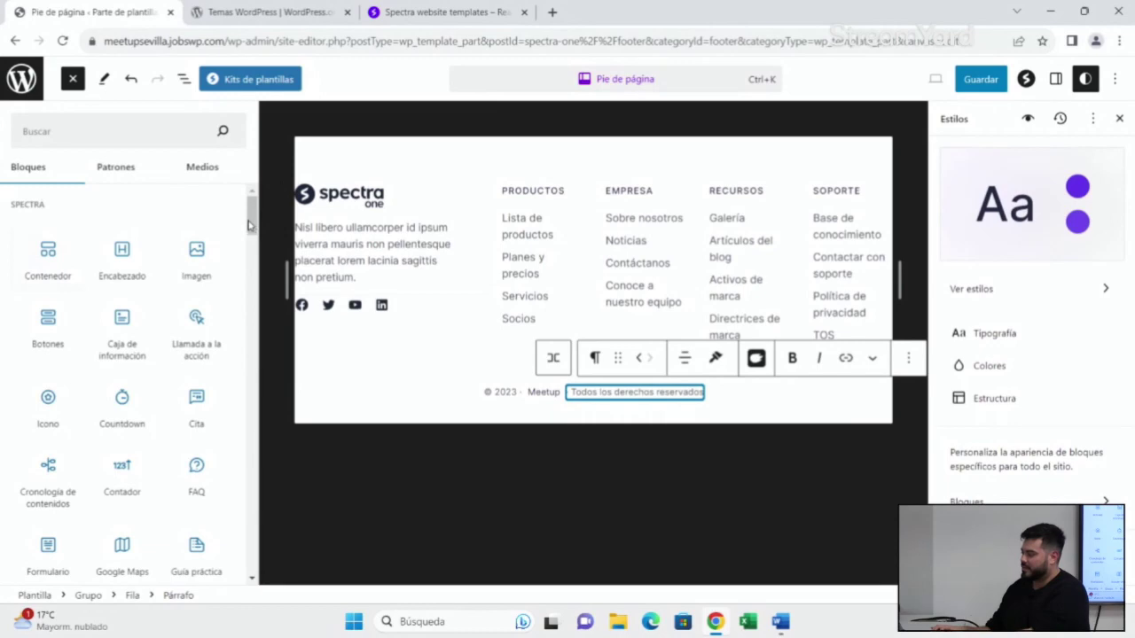
scroll(250, 225, down, 2)
scroll(252, 225, up, 2)
scroll(251, 226, down, 2)
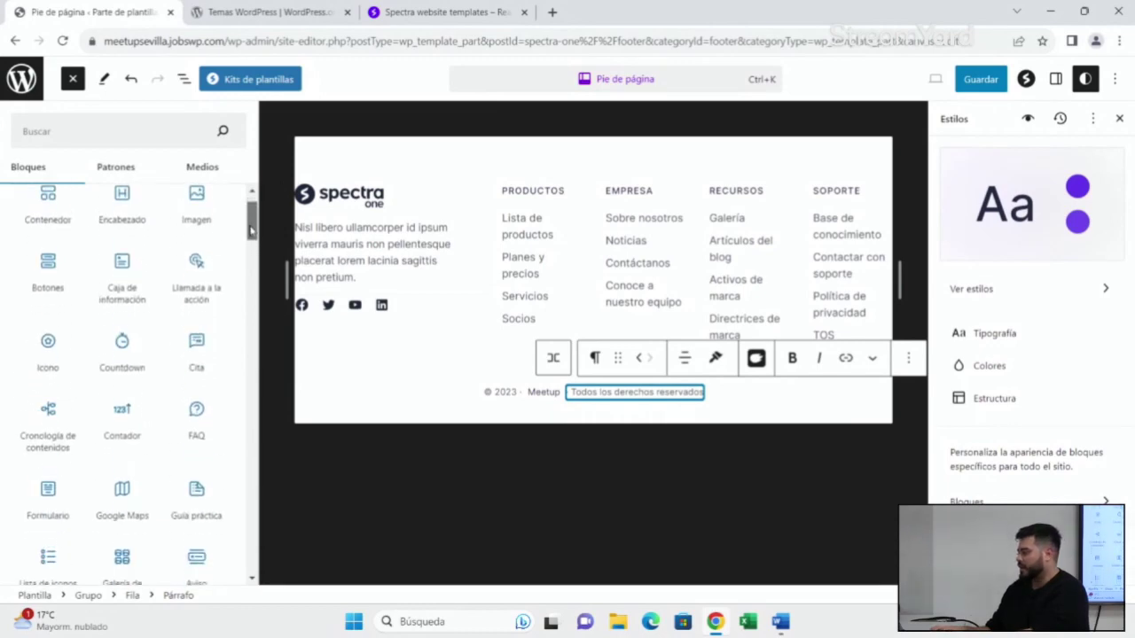
scroll(251, 229, down, 3)
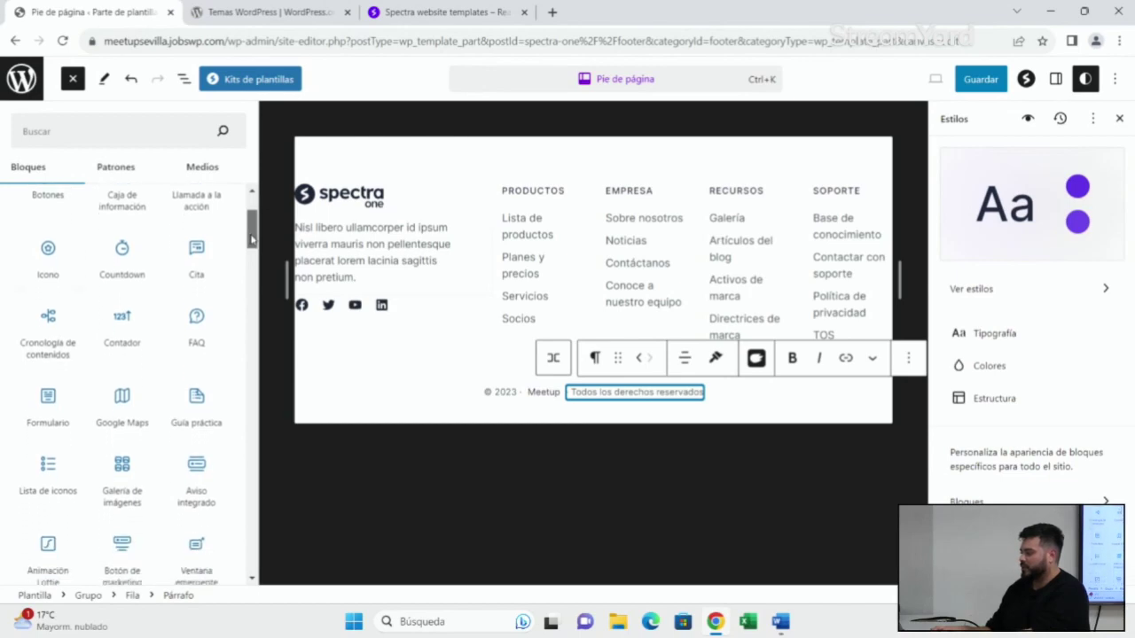
scroll(250, 240, down, 2)
scroll(253, 243, down, 15)
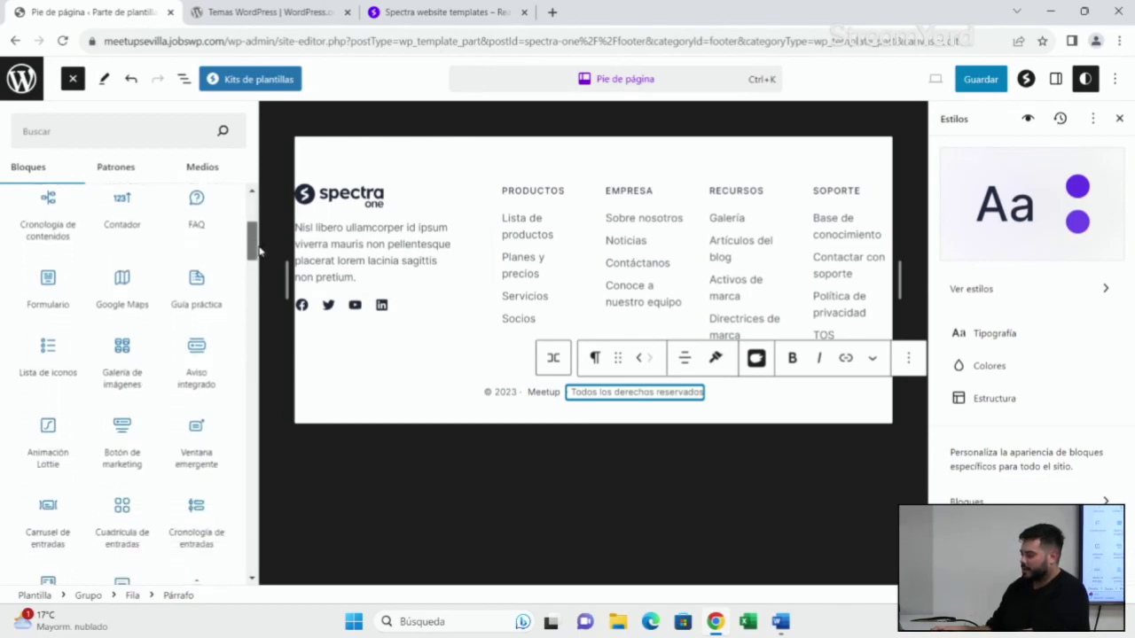
scroll(250, 292, down, 6)
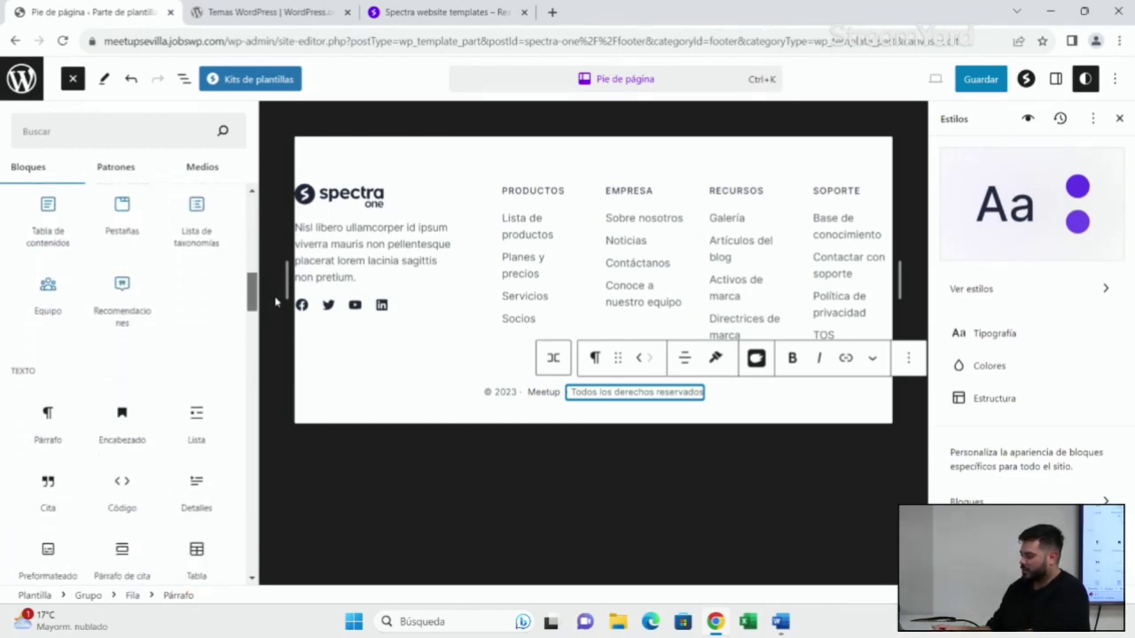
- Preview the Párrafo and Encabezado text blocks and browse on to the widget blocks
mouse_move(96, 318)
mouse_move(27, 321)
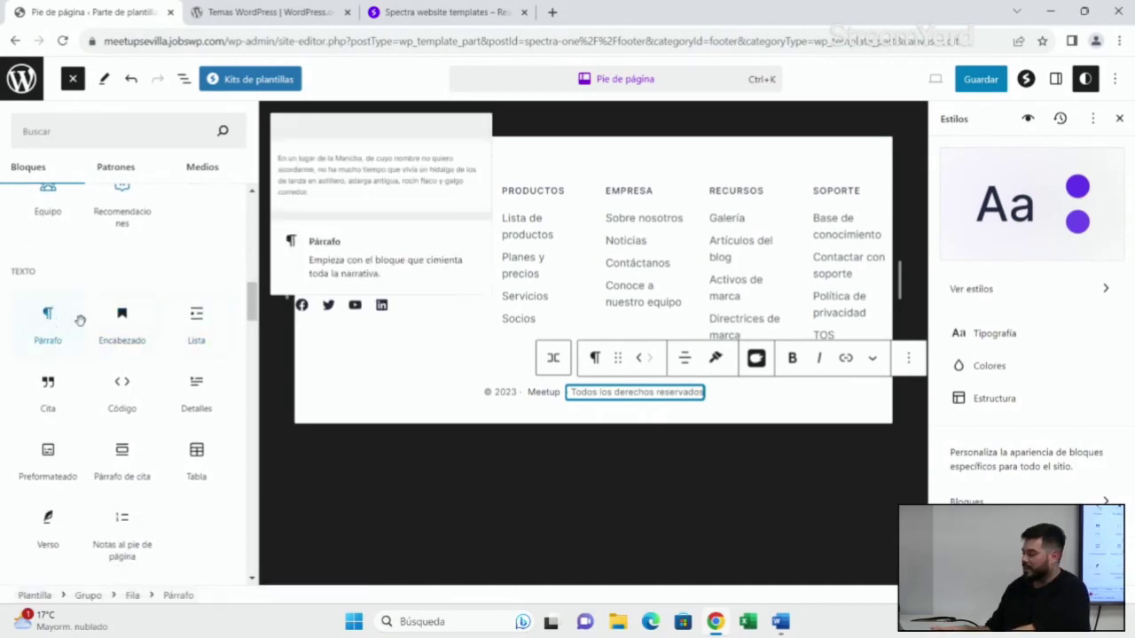
mouse_move(131, 310)
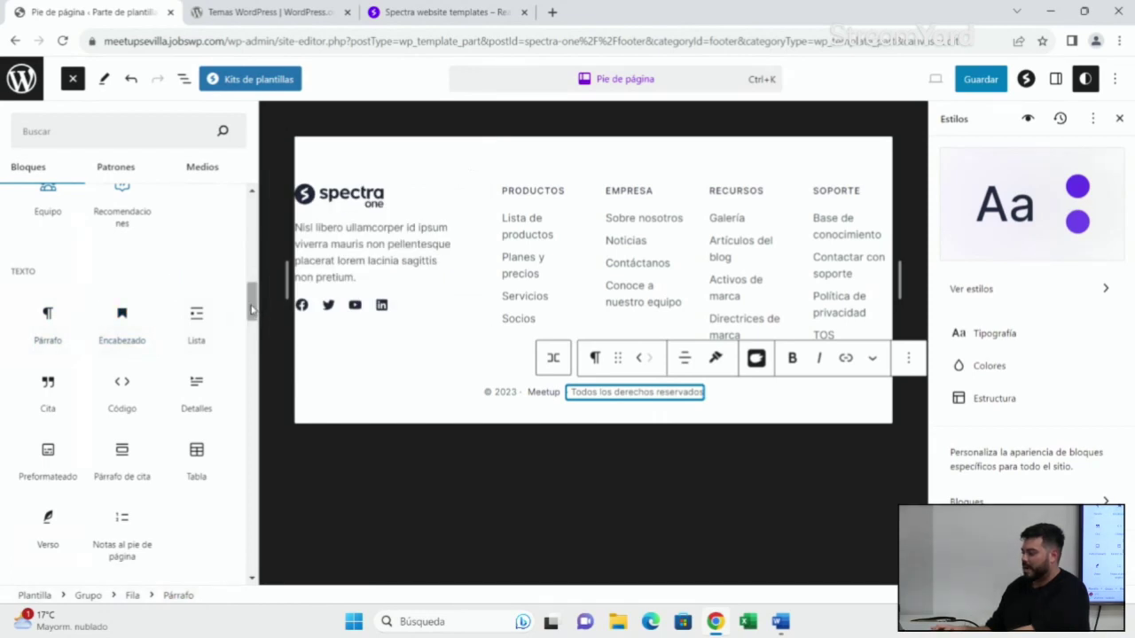
drag(251, 309, 263, 410)
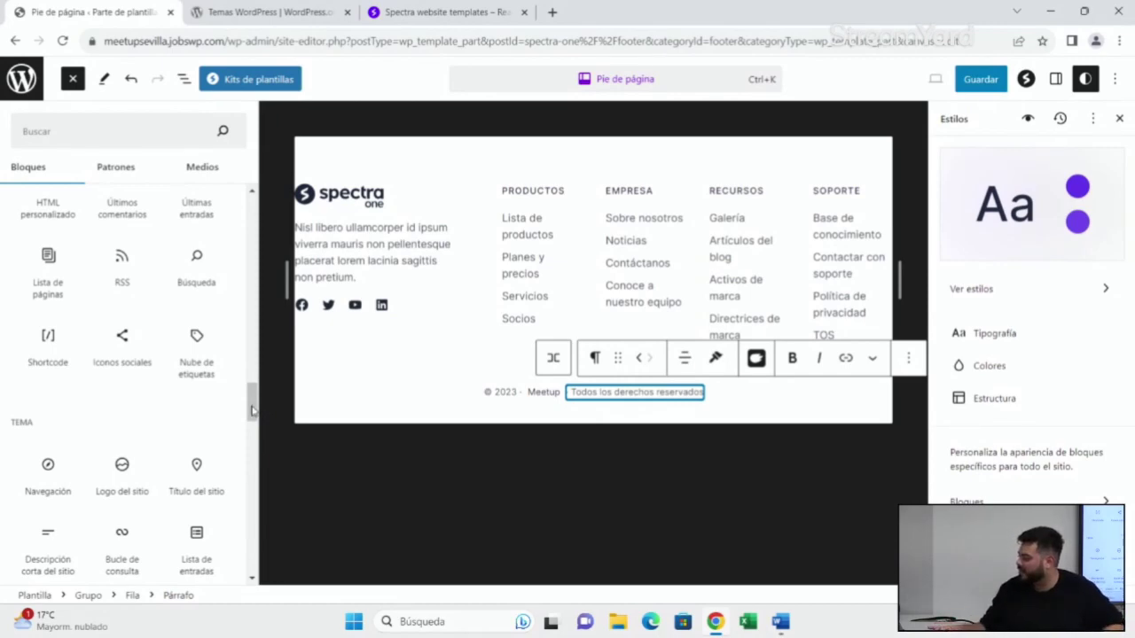
scroll(252, 410, up, 1)
scroll(251, 409, down, 2)
scroll(252, 409, up, 1)
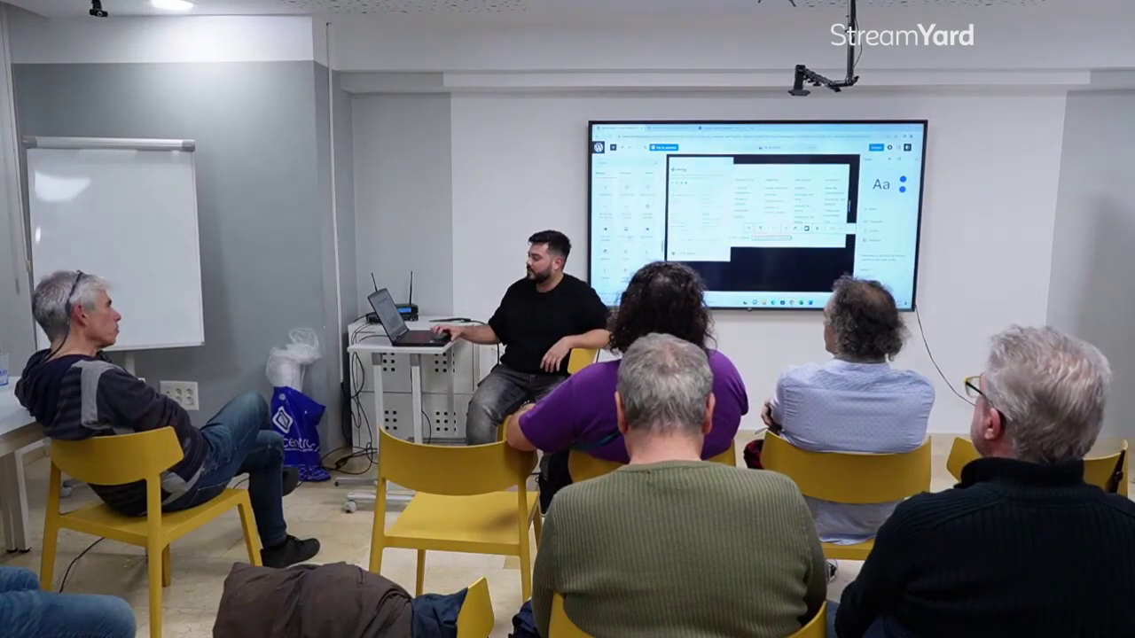
- Review the Tema and Incrustados block categories through to the end of the block library
click(700, 175)
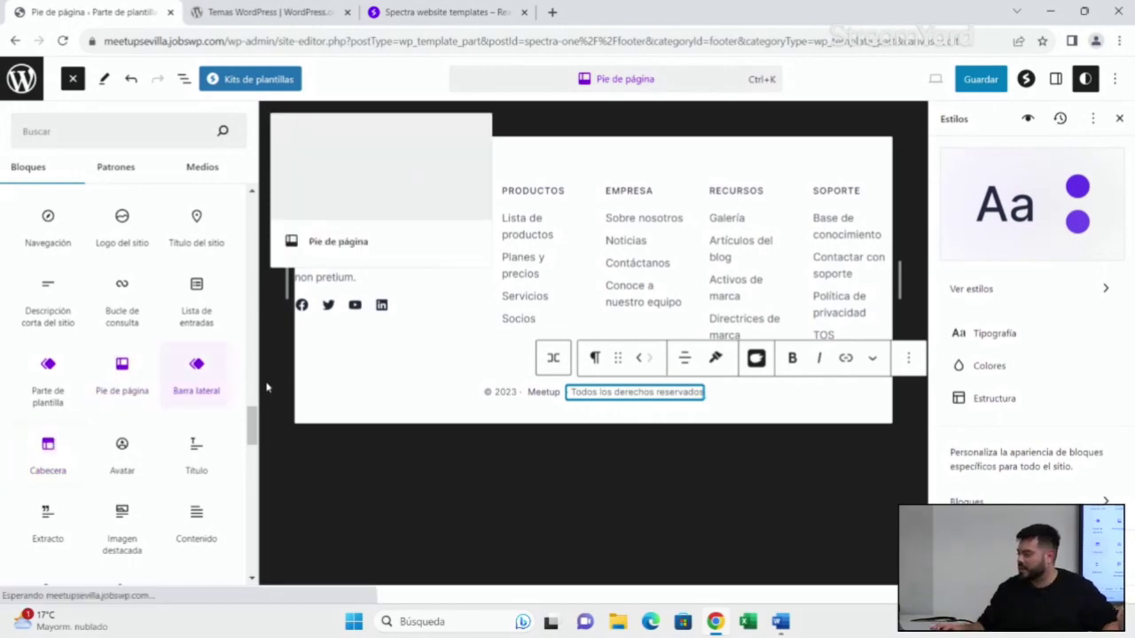
drag(252, 416, 252, 430)
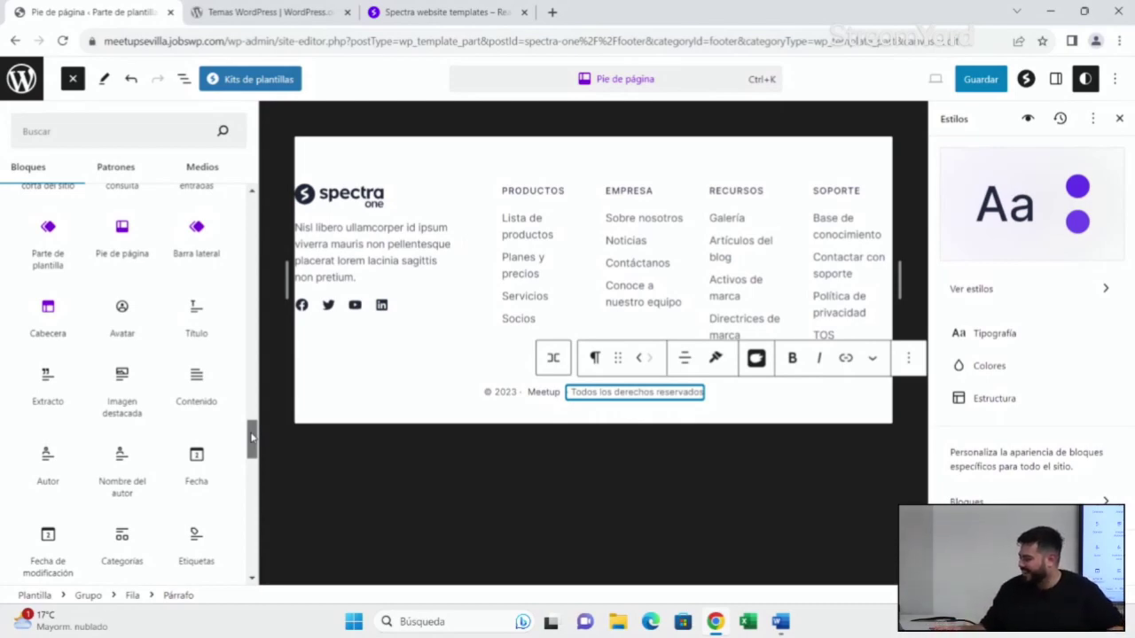
drag(251, 436, 254, 436)
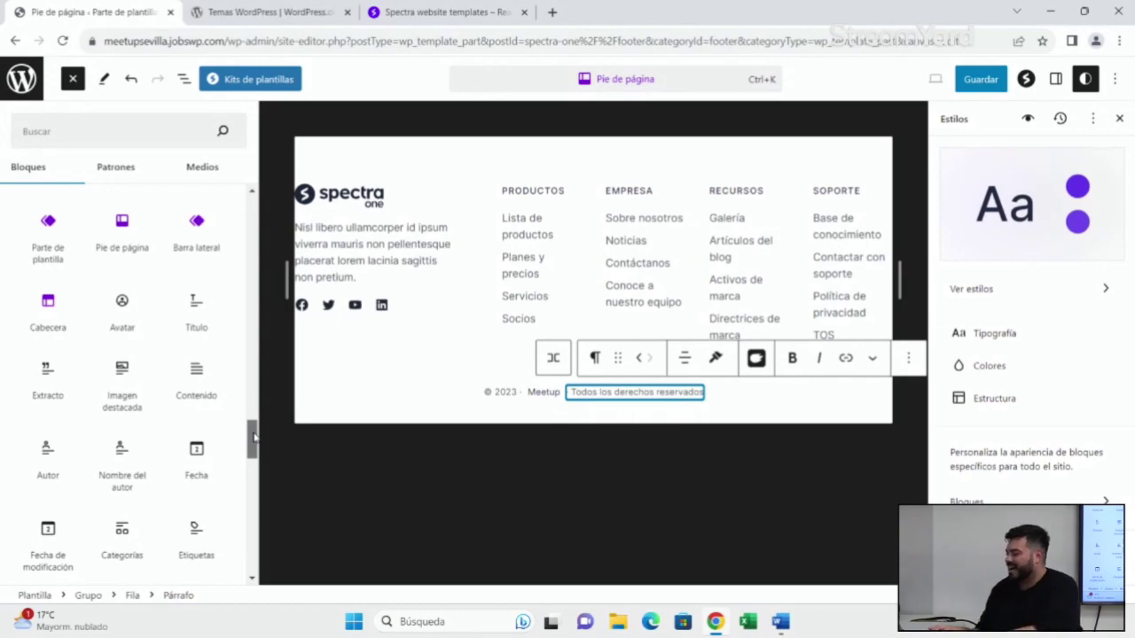
drag(253, 436, 253, 476)
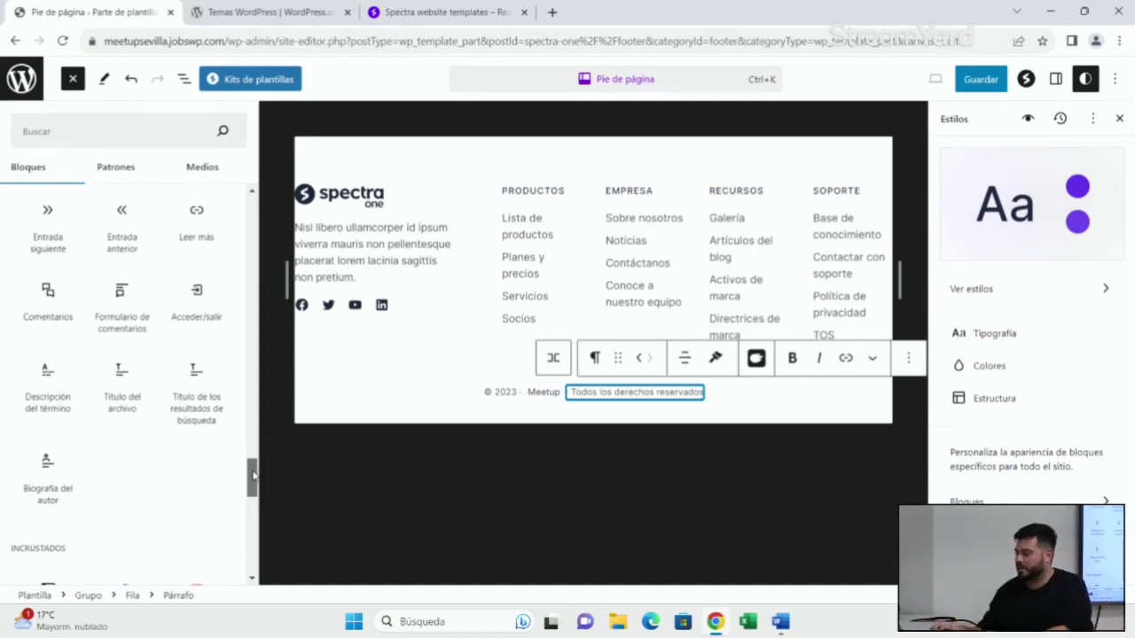
drag(252, 476, 251, 560)
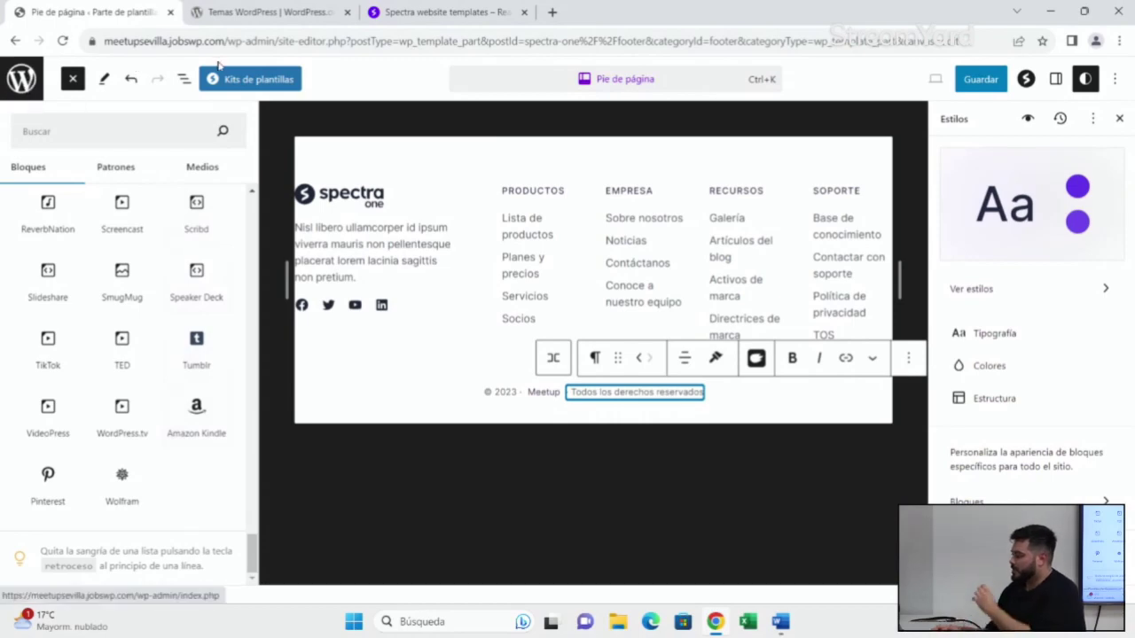
- Open Kits de plantillas and browse the page templates offered there
click(246, 81)
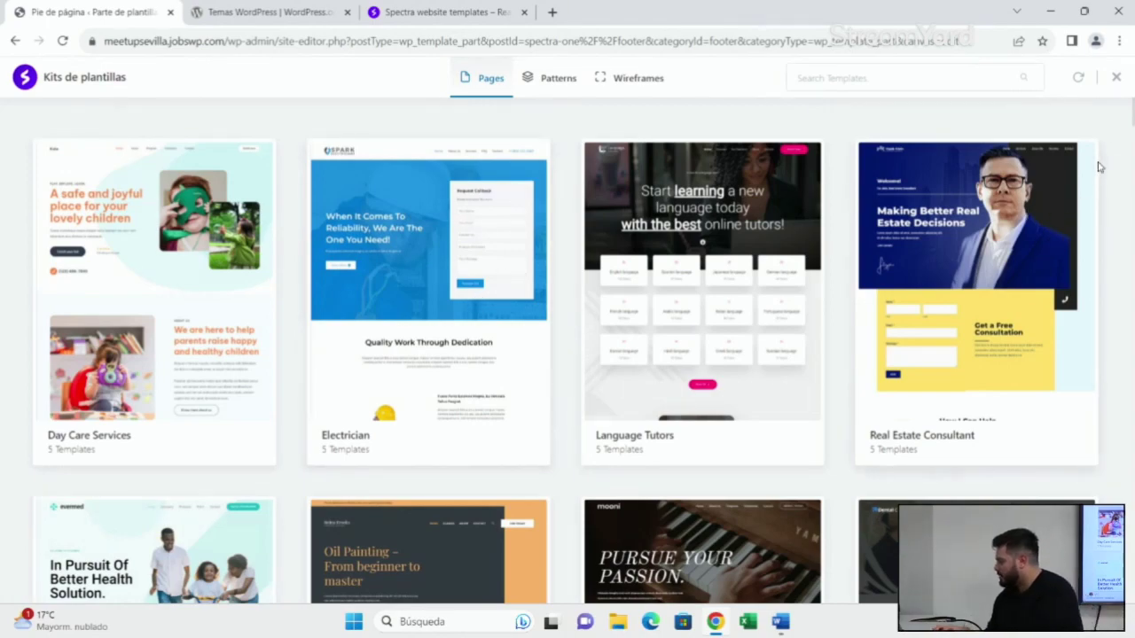
scroll(563, 351, down, 8)
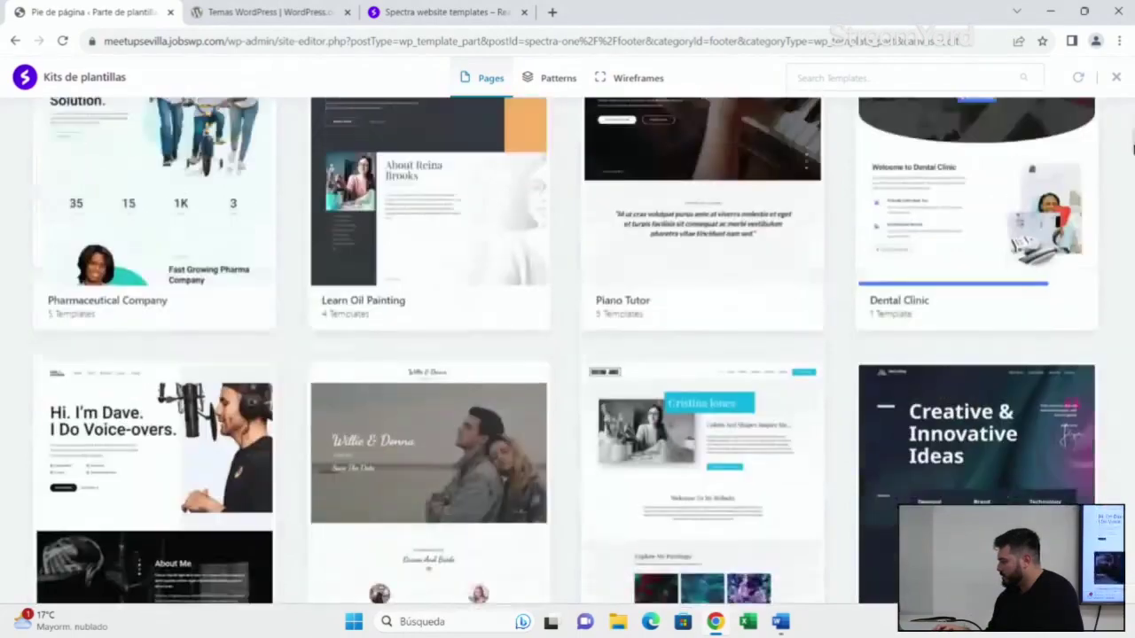
scroll(1131, 160, down, 3)
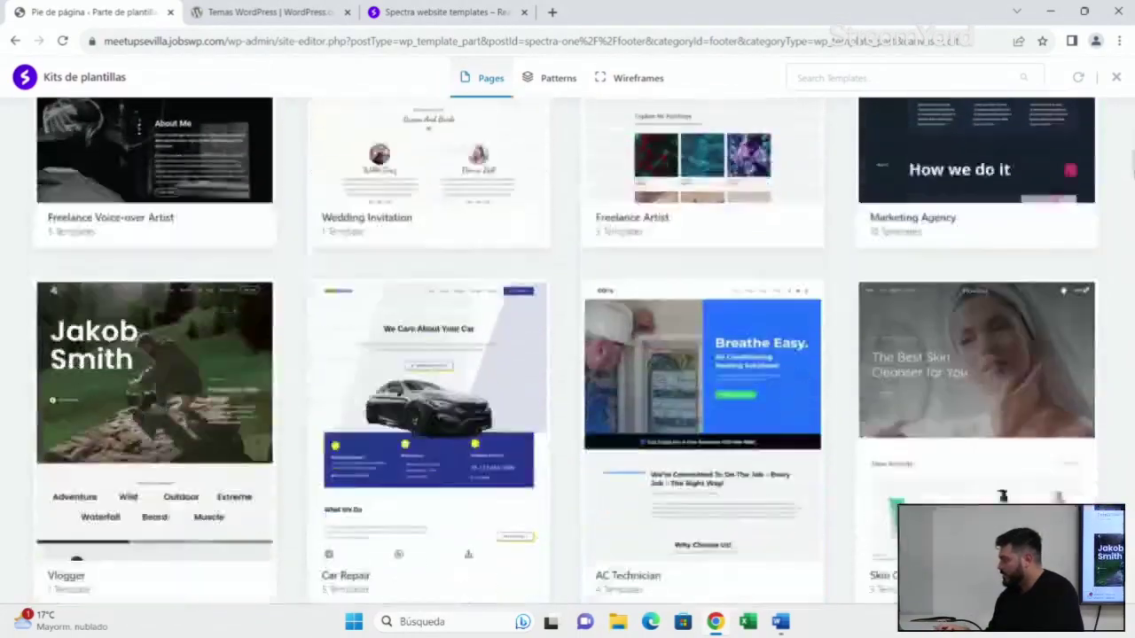
scroll(1131, 168, up, 10)
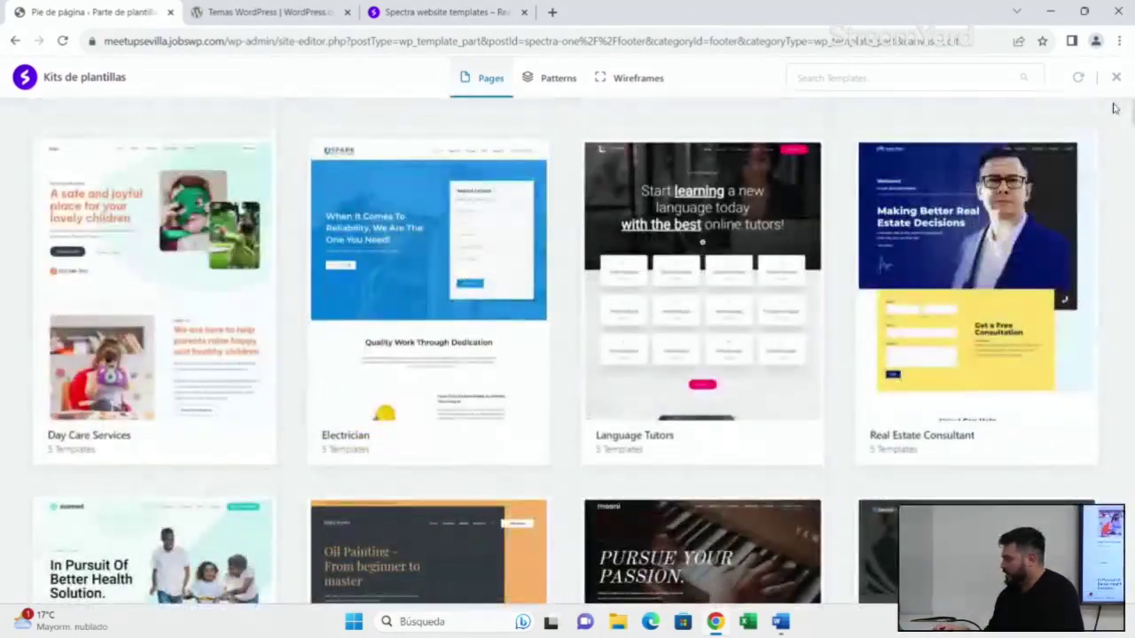
scroll(1118, 128, up, 1)
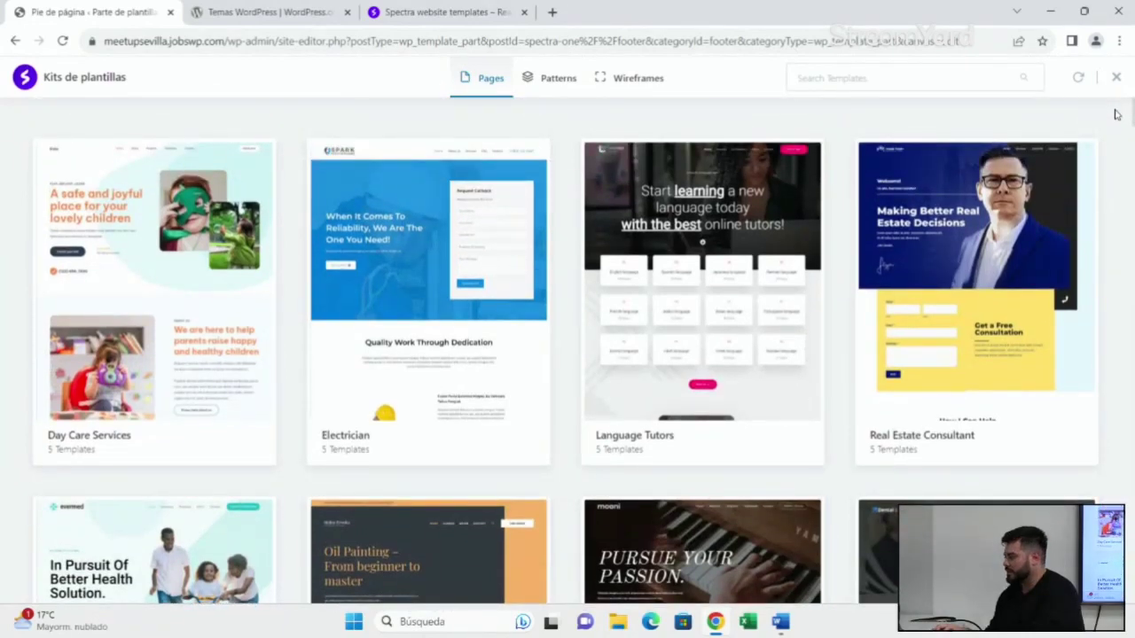
scroll(1117, 120, down, 1)
scroll(1120, 127, up, 1)
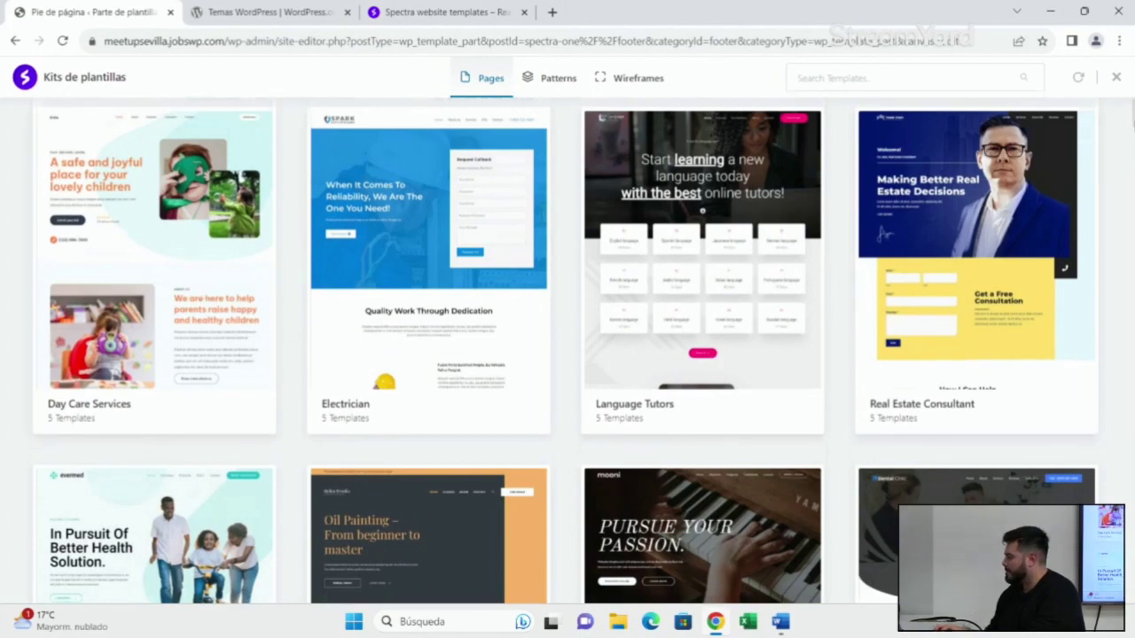
drag(1131, 133, 877, 73)
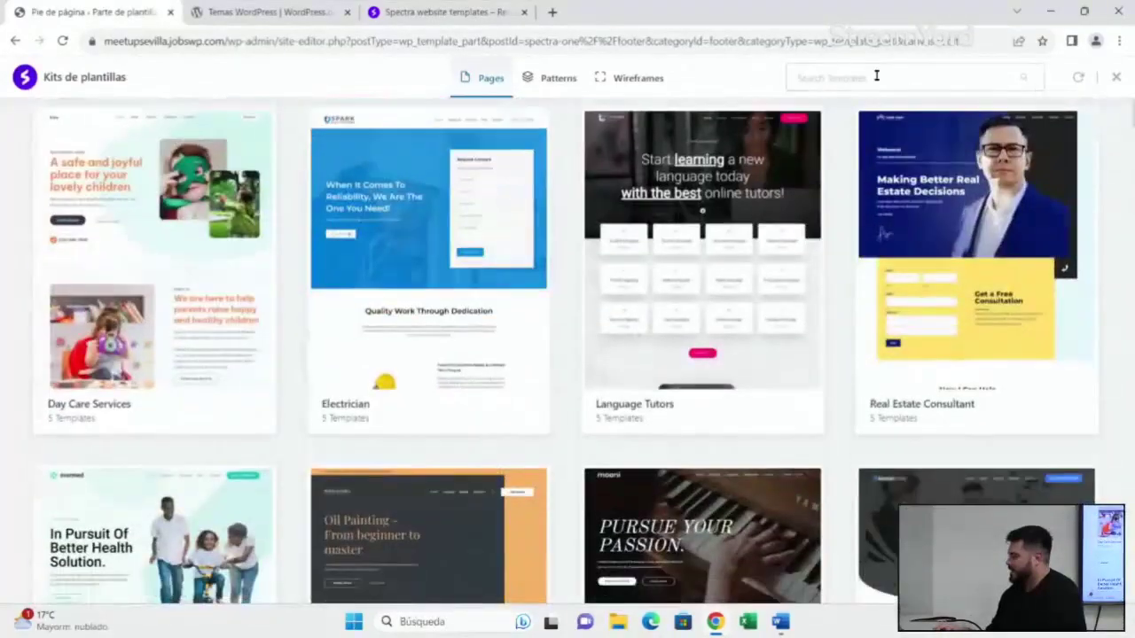
- Go back to the Cabecera patterns view and close the template kits library
click(15, 41)
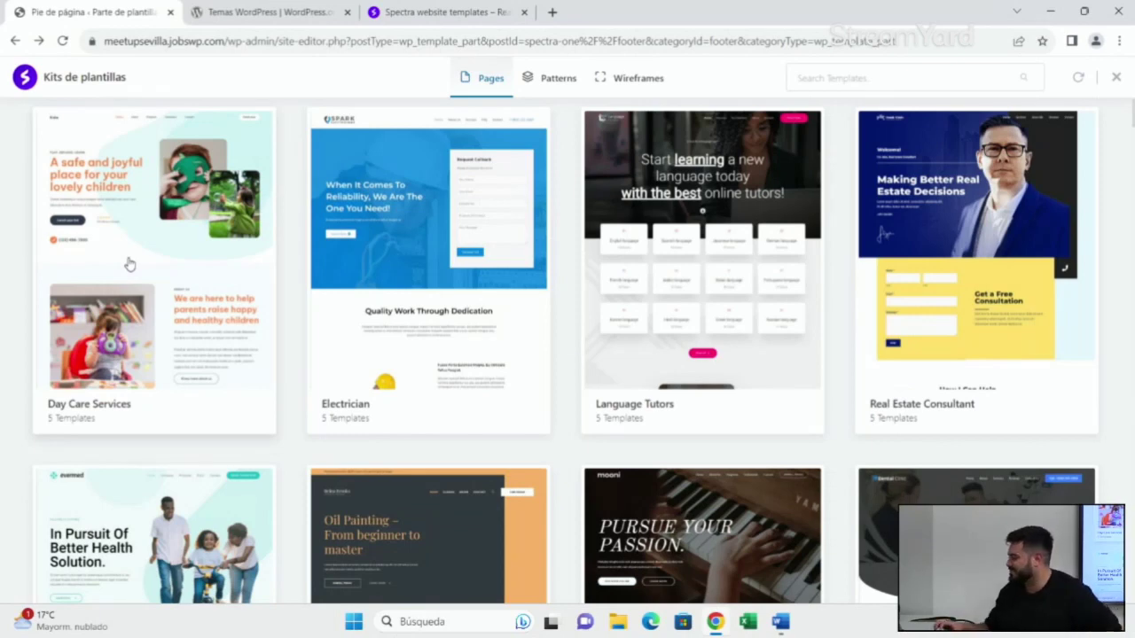
click(13, 42)
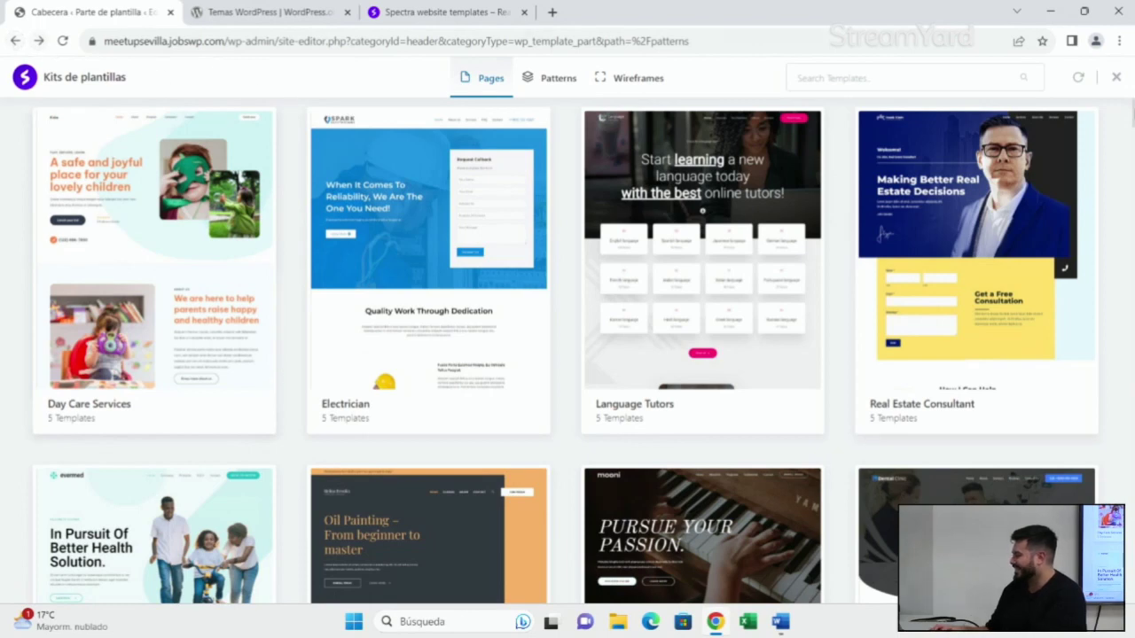
click(1114, 78)
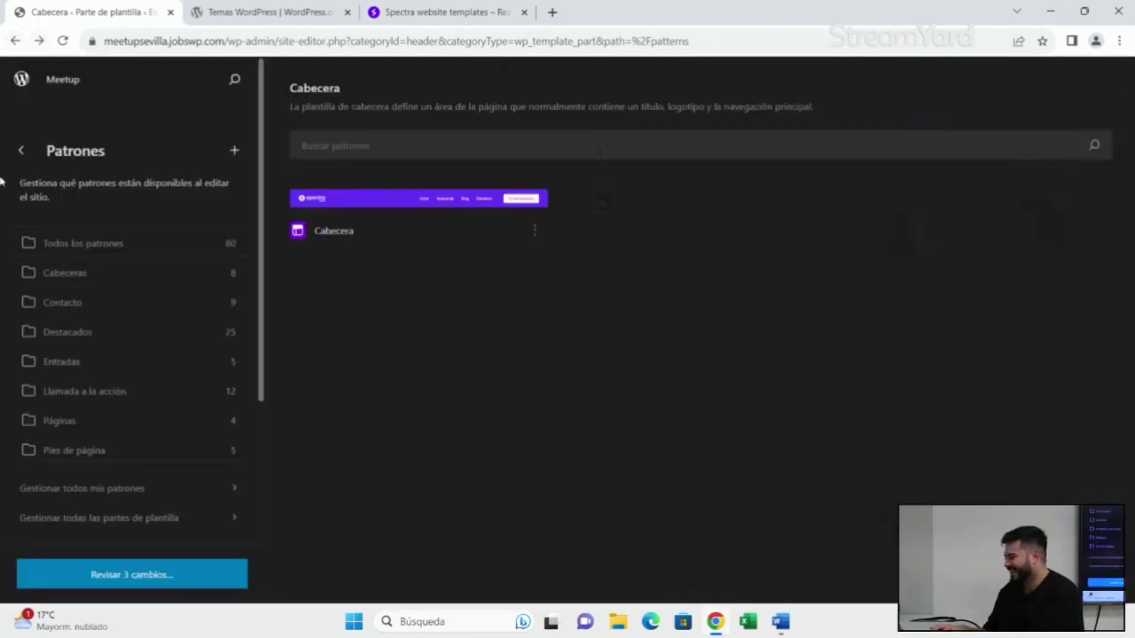
- Return to the Diseño overview and open the Páginas list of the site
click(20, 150)
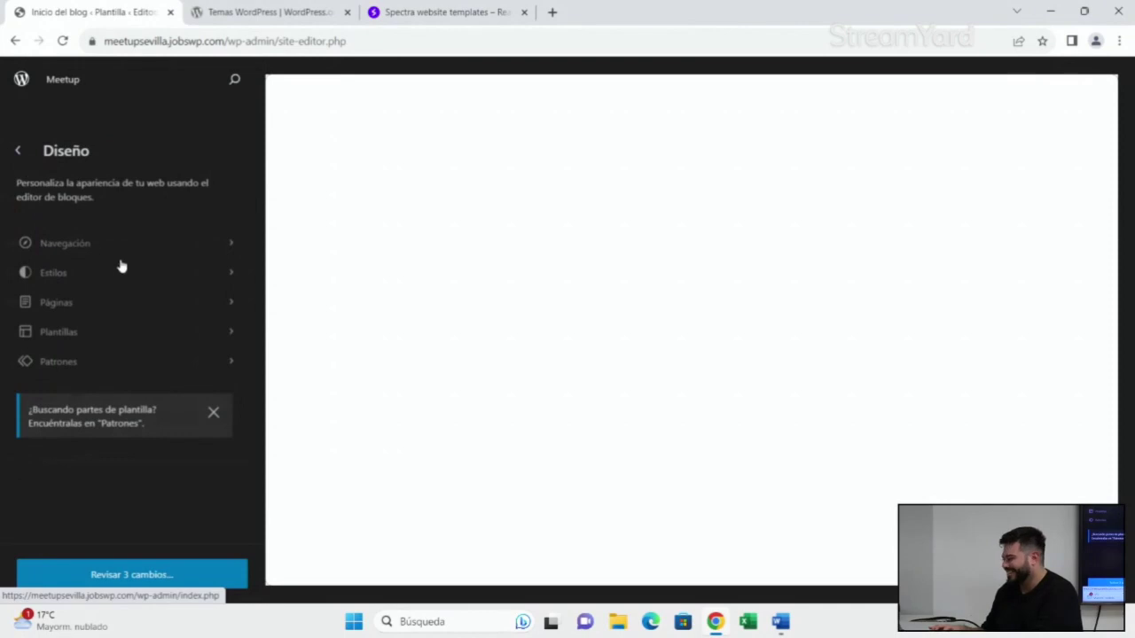
click(62, 303)
click(19, 152)
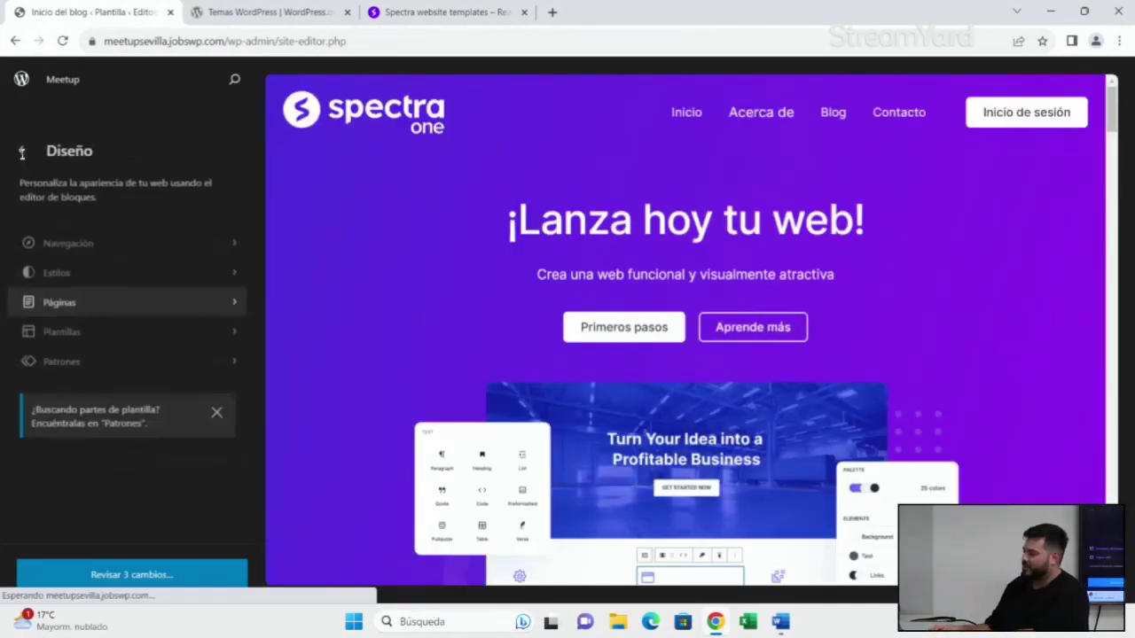
click(71, 305)
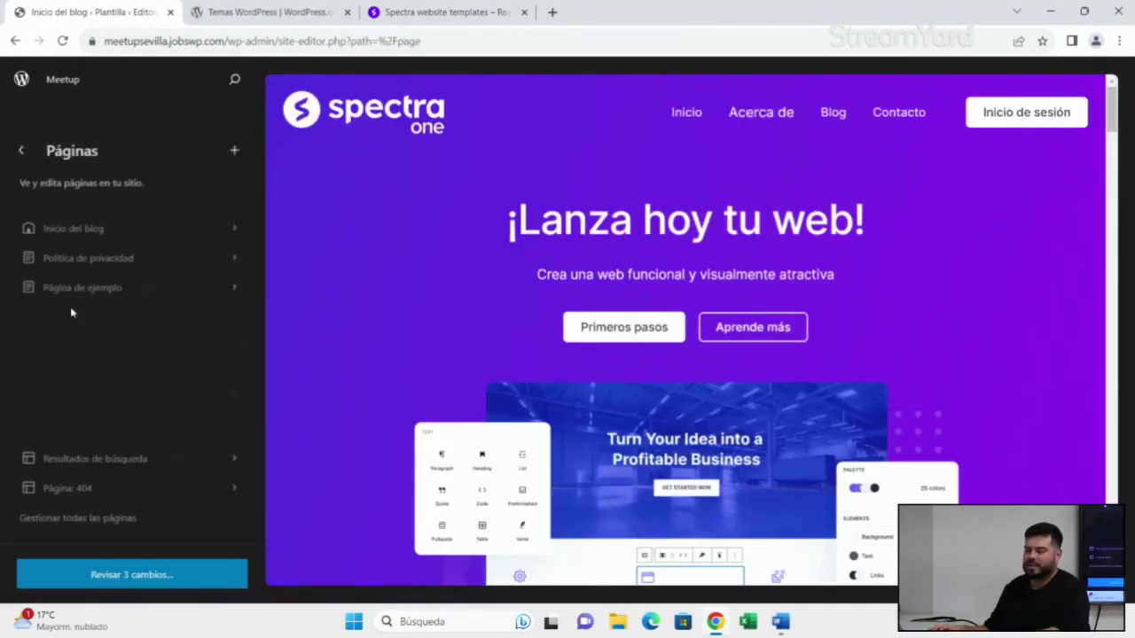